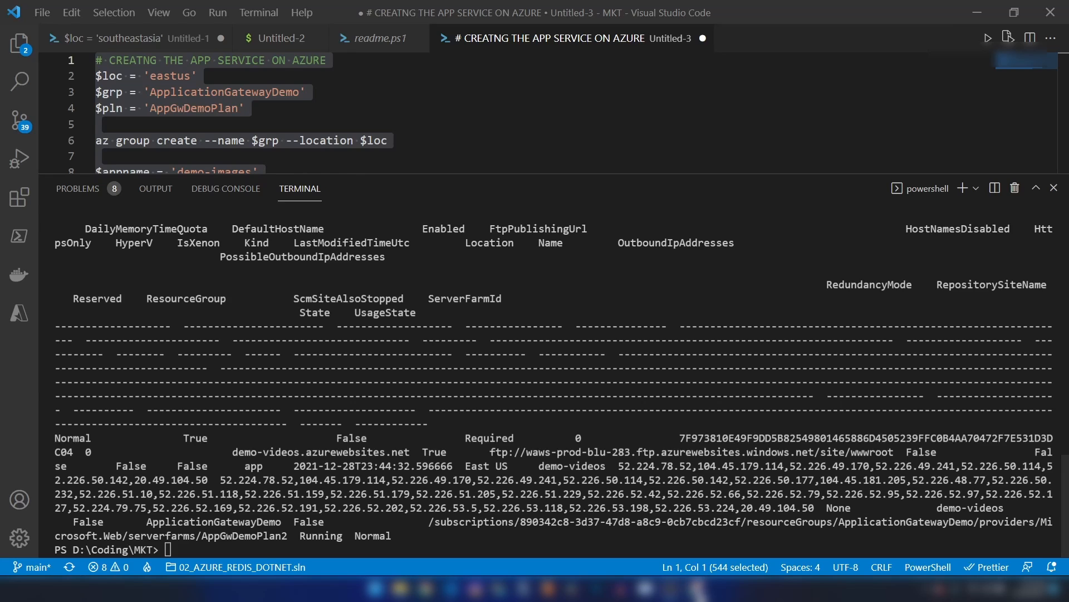
- Switch to the Azure portal in the browser and open the demo-images app service in the ApplicationGatewayDemo resource group
click(697, 591)
click(93, 61)
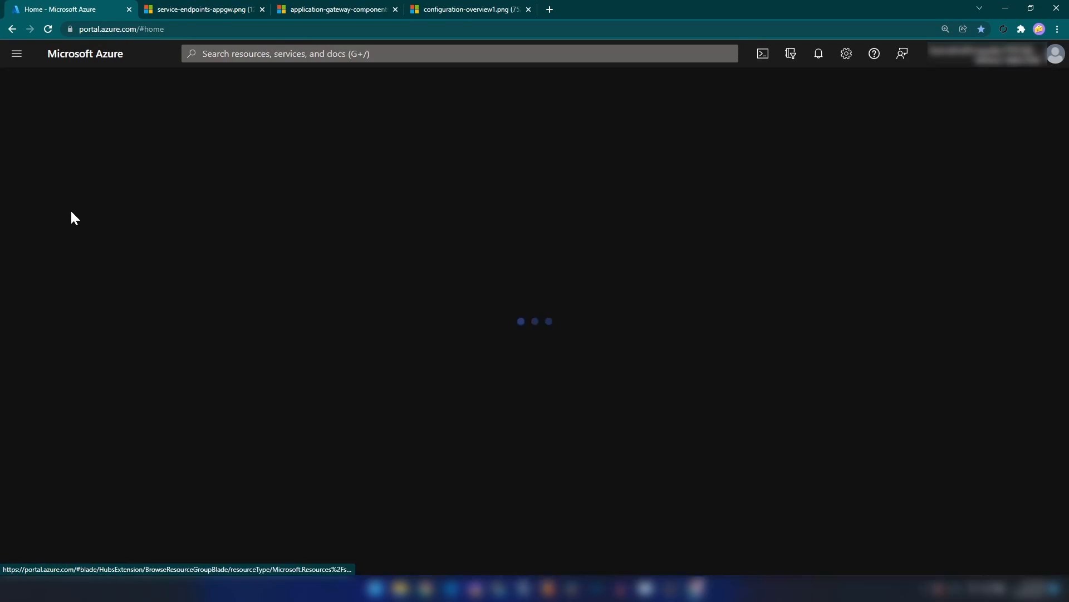
click(111, 256)
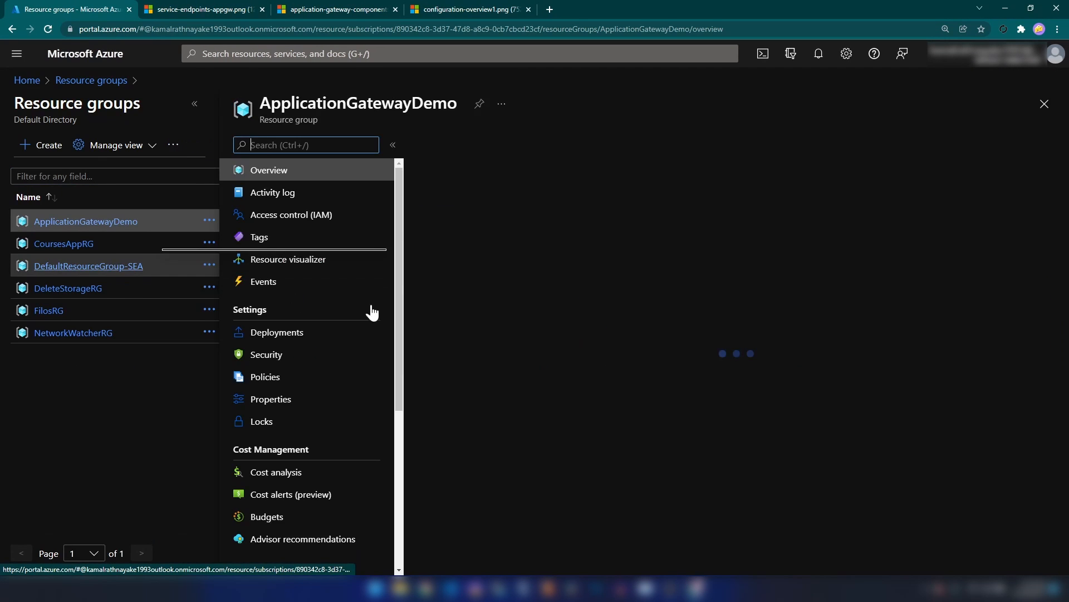
click(195, 105)
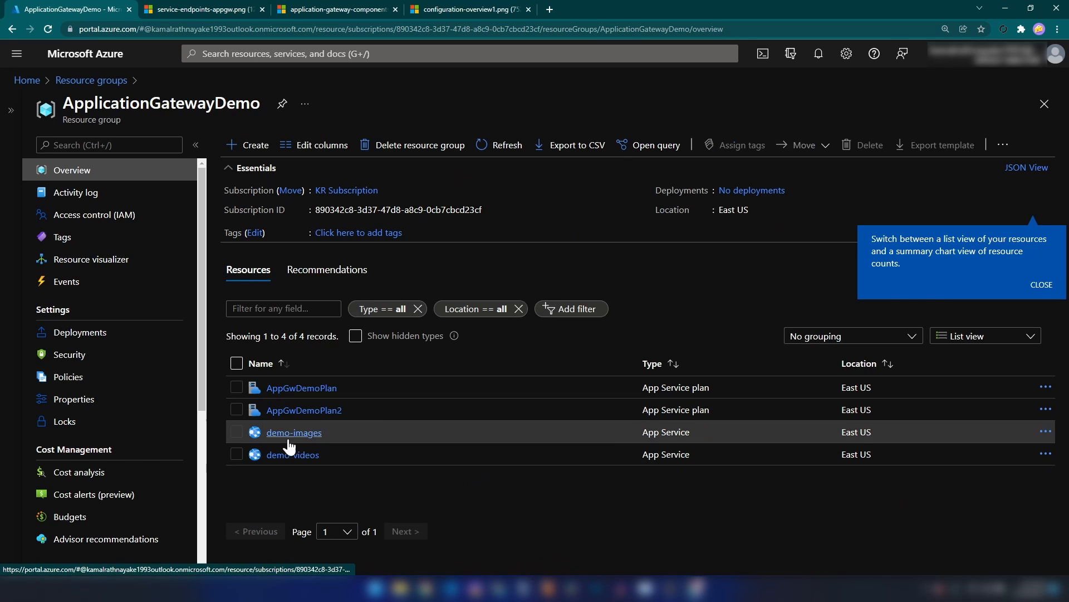
click(307, 437)
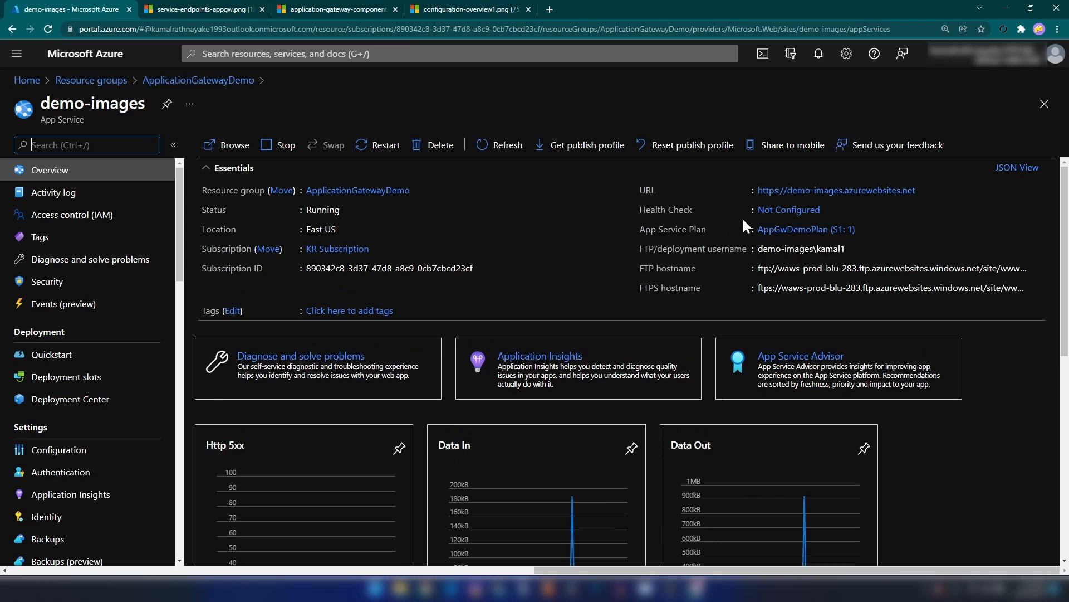
- Open the demo-images site from its URL and examine its default page
click(793, 190)
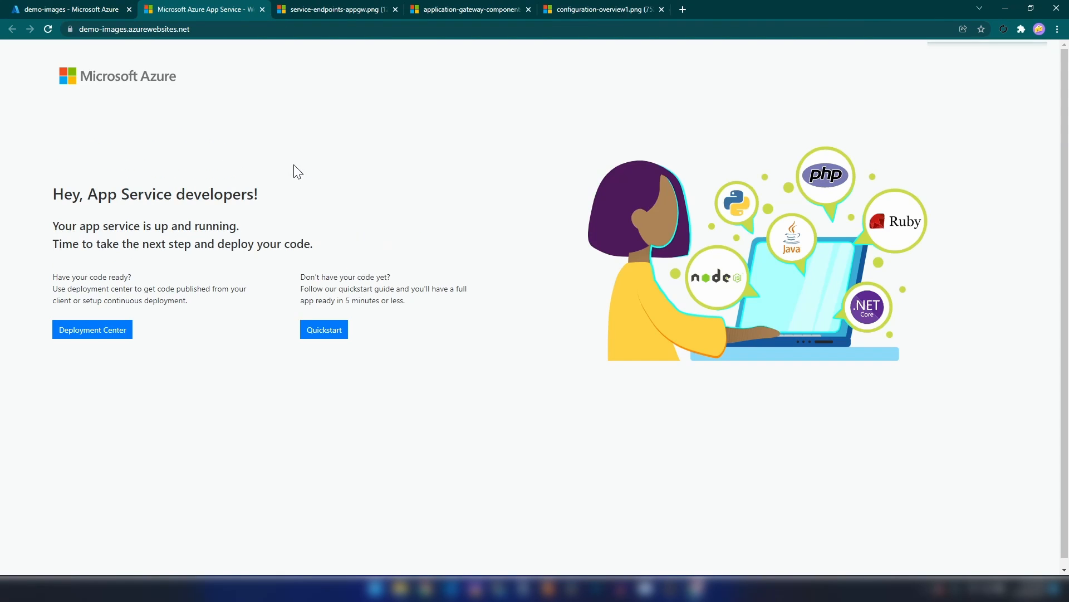
drag(106, 194, 417, 310)
click(418, 311)
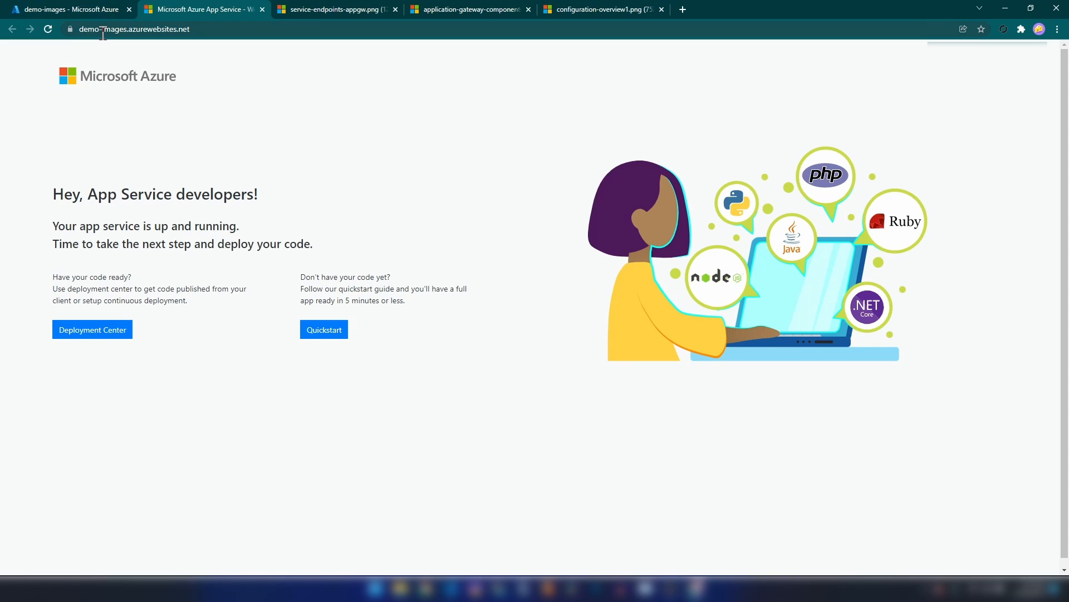
- Return to the portal and launch the App Service Editor for demo-images
click(112, 8)
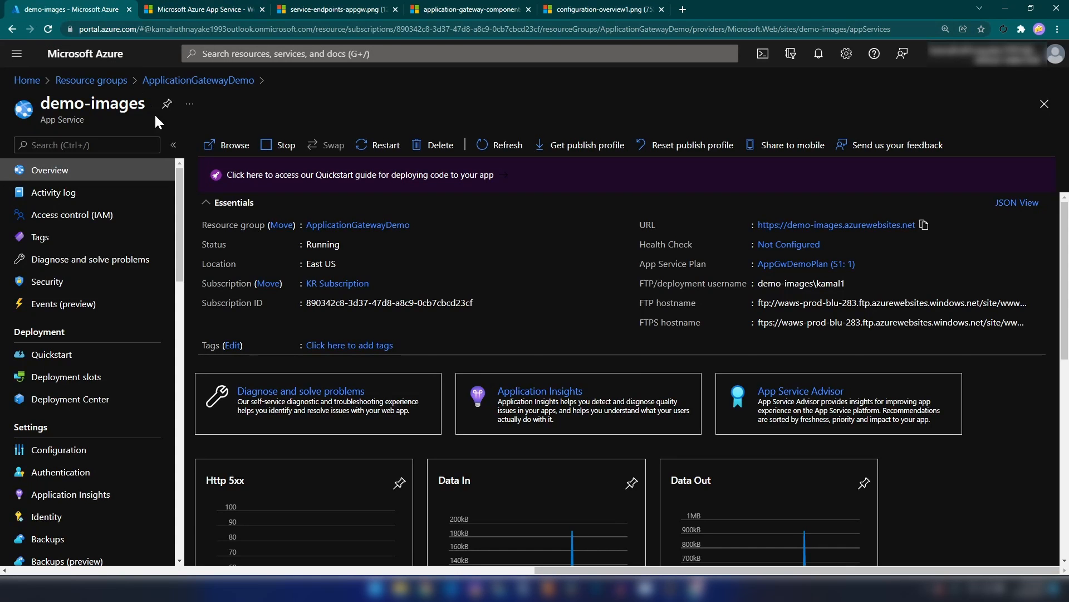
click(129, 146)
text(edit)
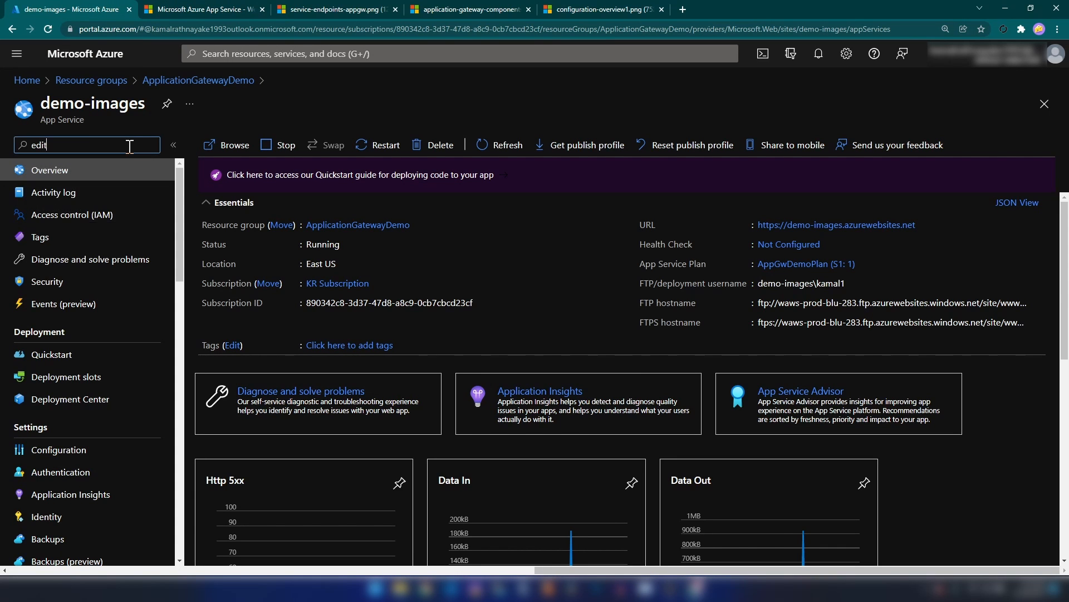
click(123, 198)
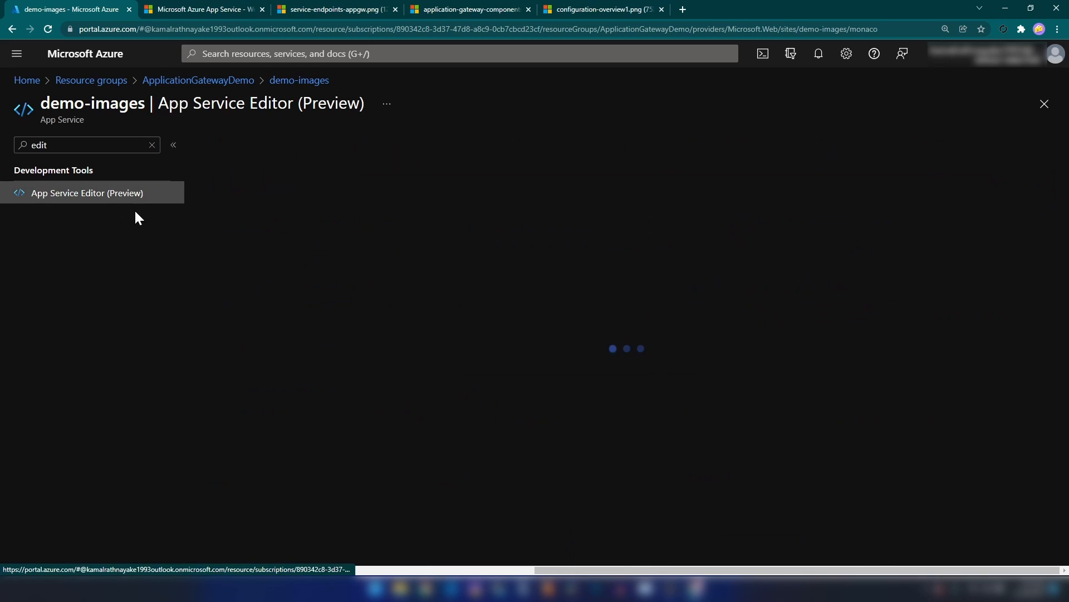
click(210, 220)
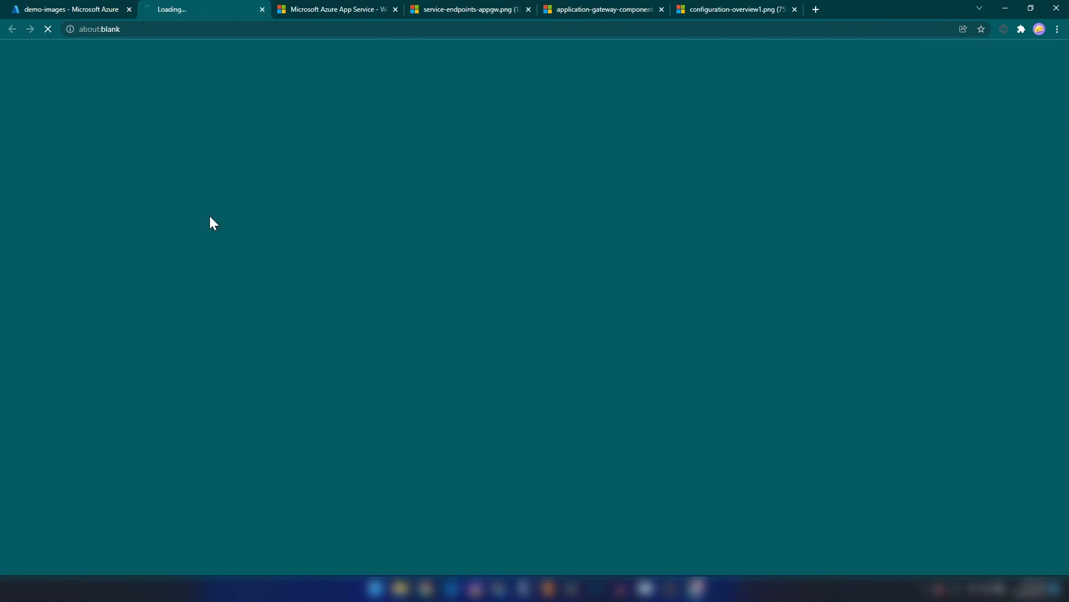
- Rename the hostingstart.html file in wwwroot as index.html
click(186, 146)
click(187, 144)
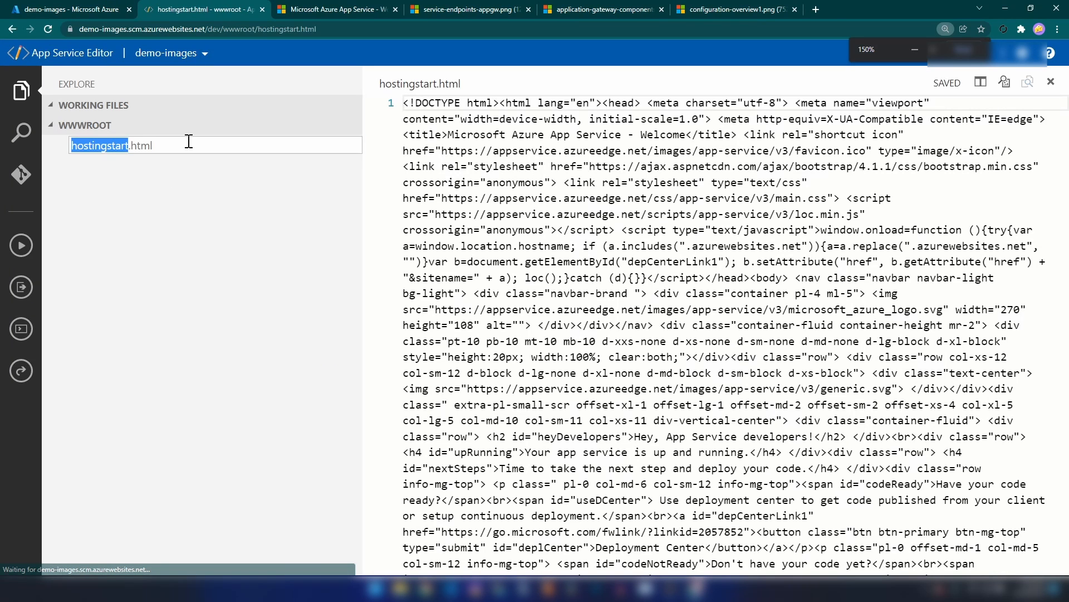
text(index)
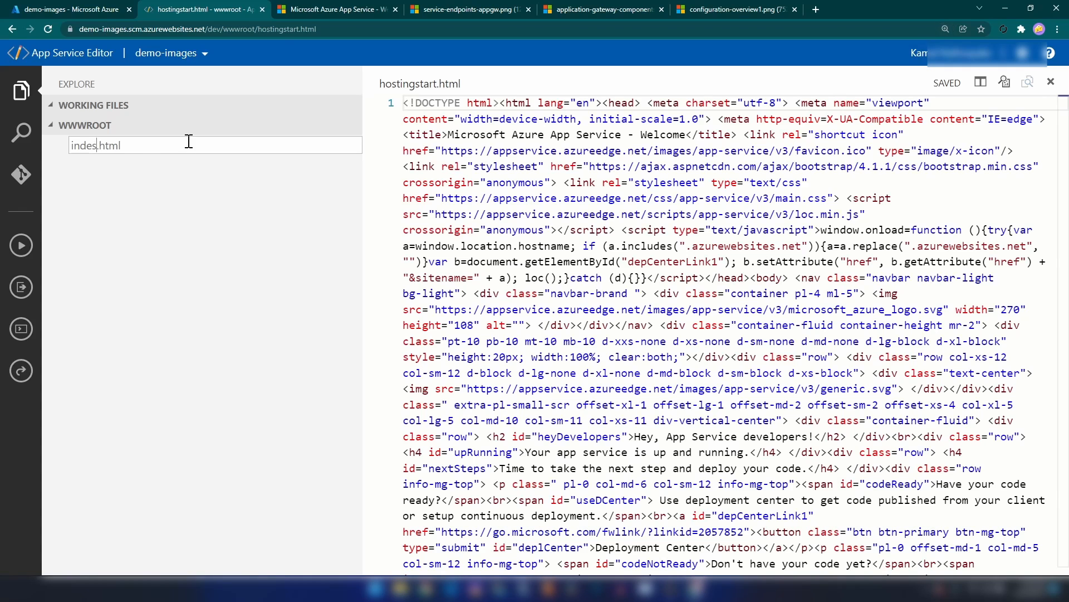
key(Return)
- Replace the whole content of index.html with "<h1>Welcome to Image Server!<h1>" and save it
click(478, 153)
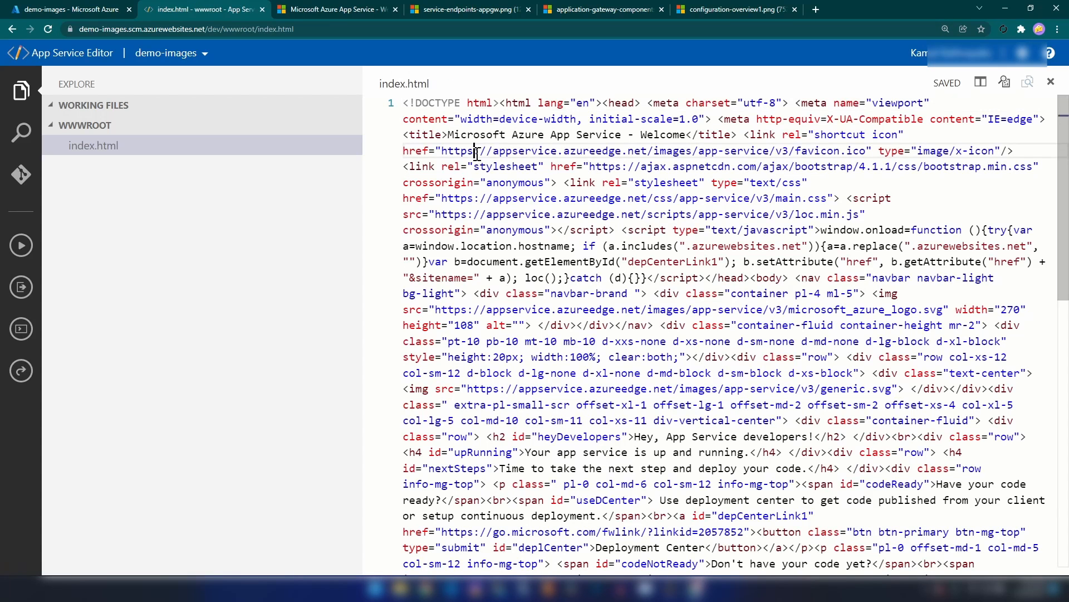
key(ctrl+a)
text(<h)
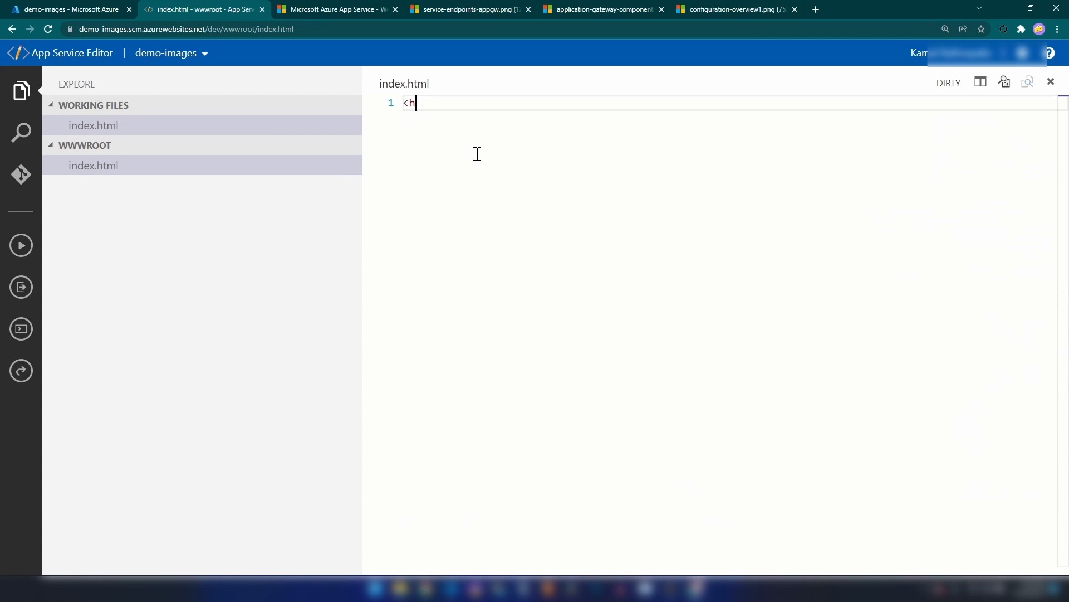
text(1>Welcom)
key(BackSpace)
key(BackSpace)
text(ome to Image Server!<h1>)
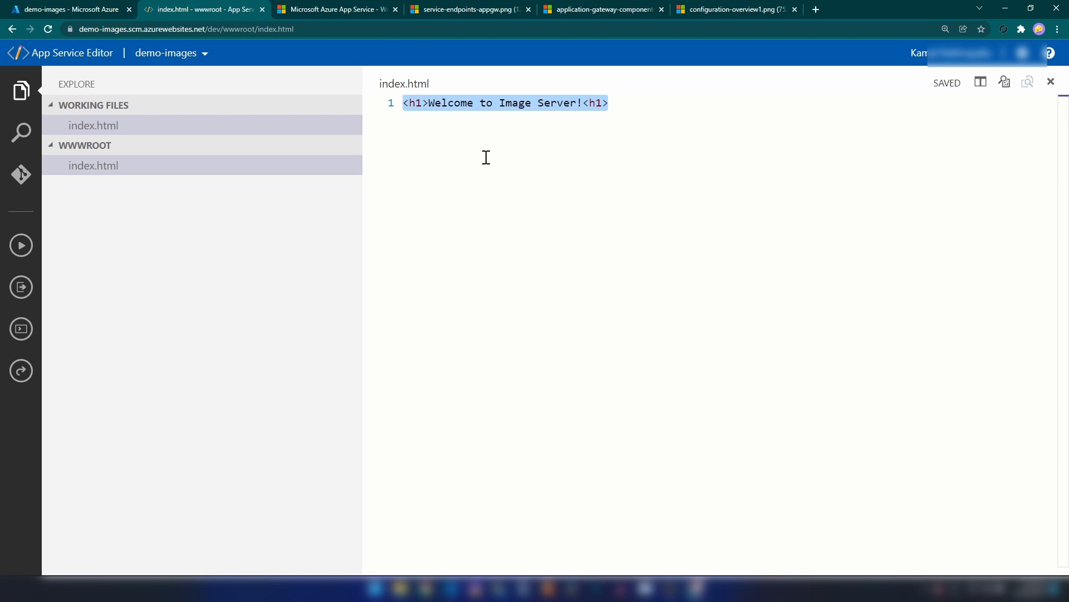
click(486, 157)
- Create a folder named images in wwwroot and move index.html into it
right_click(236, 252)
click(254, 302)
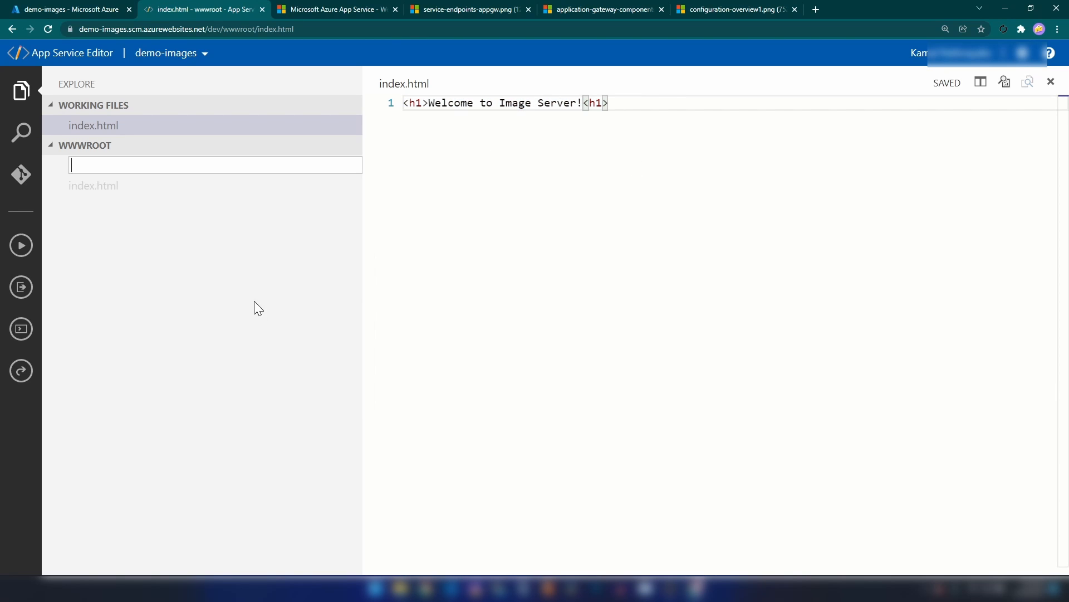
text(images)
key(Return)
drag(105, 186, 115, 164)
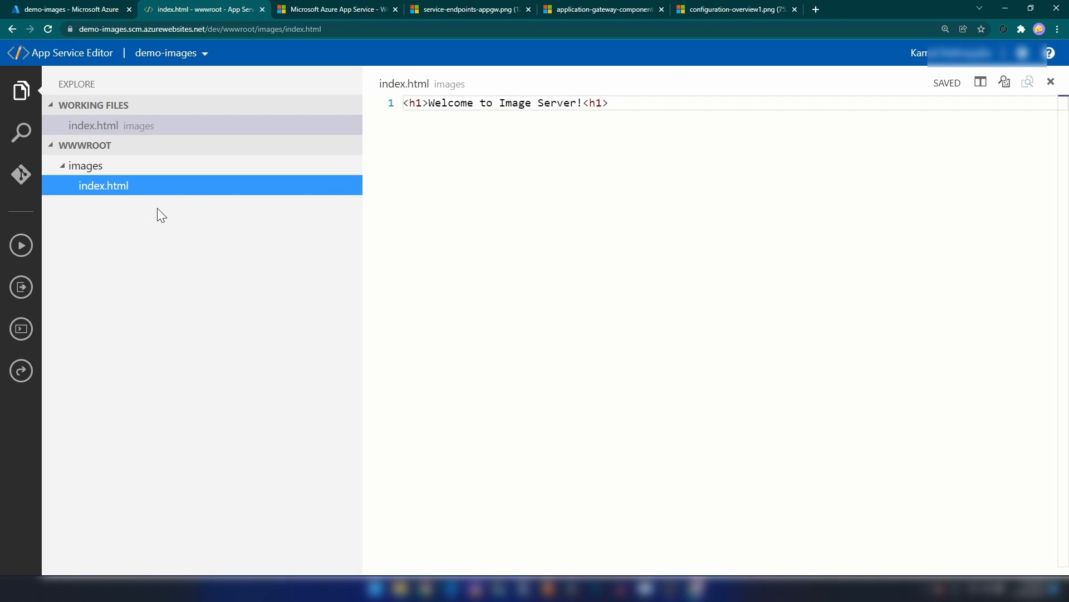
- Close the editor and open the demo-videos app service from the ApplicationGatewayDemo resource group
middle_click(216, 8)
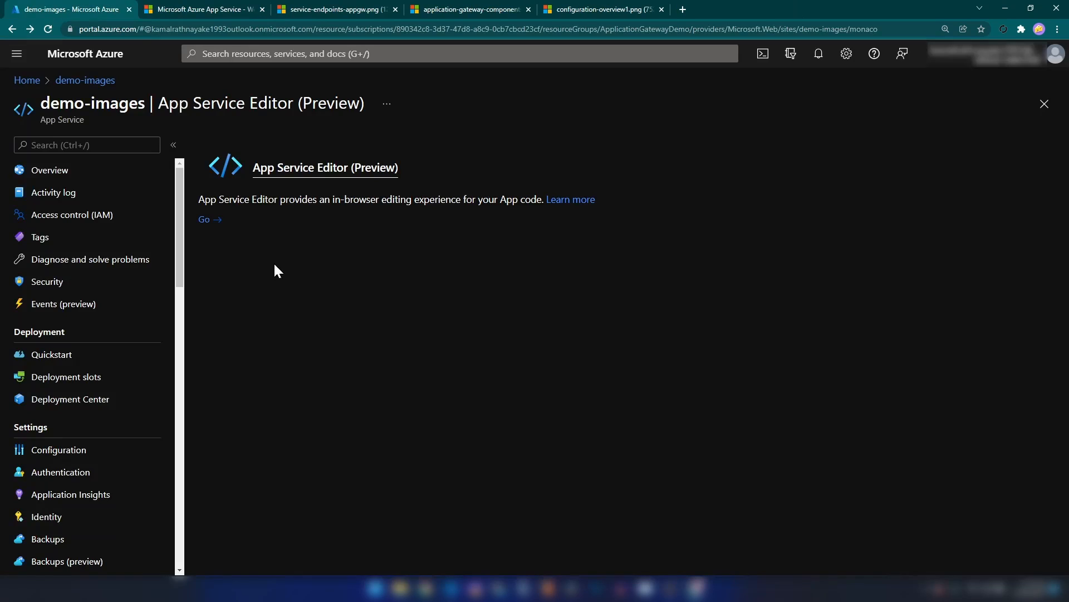
click(93, 173)
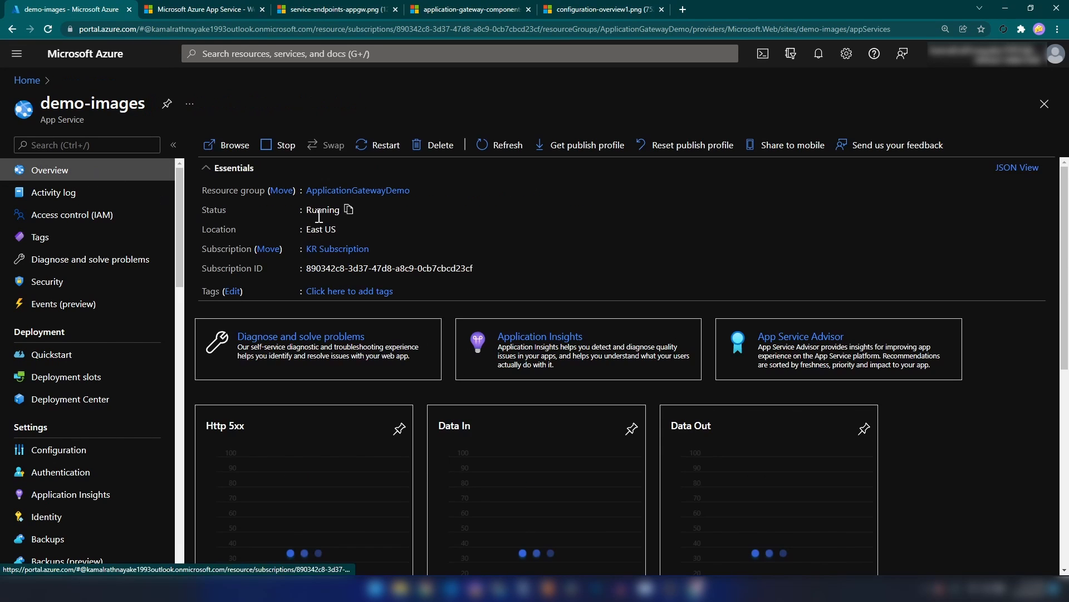
click(344, 194)
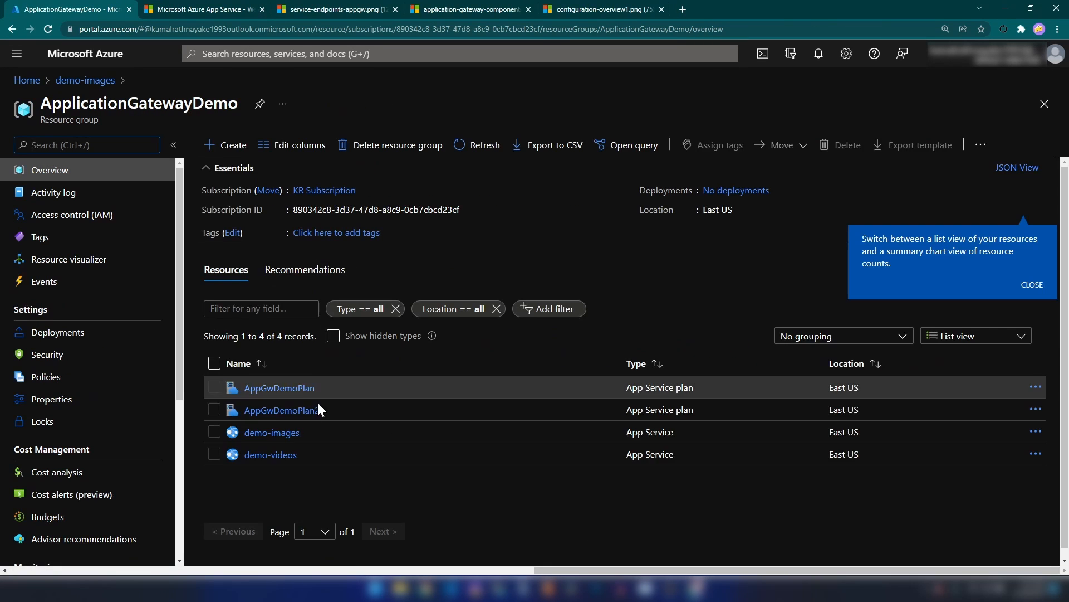
click(273, 456)
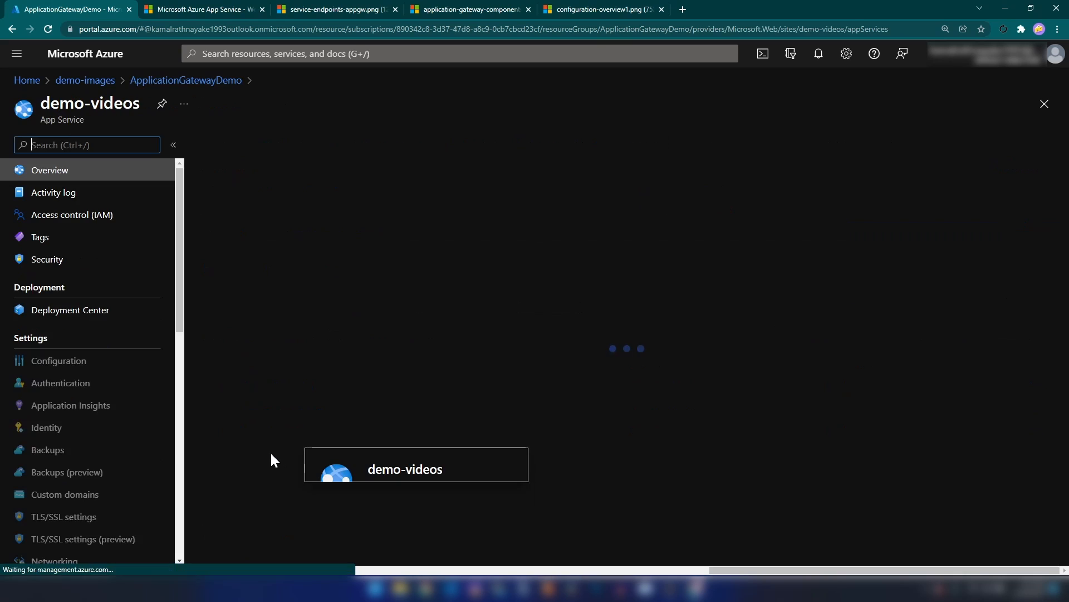
- Find and launch the App Service Editor for demo-videos
text(ed)
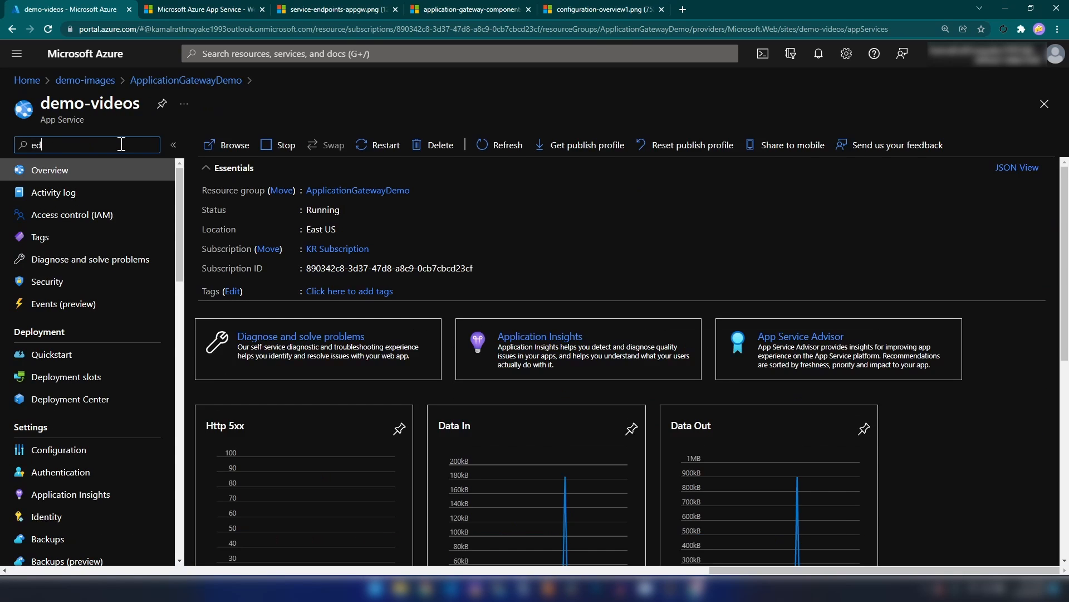
text(itor)
click(114, 194)
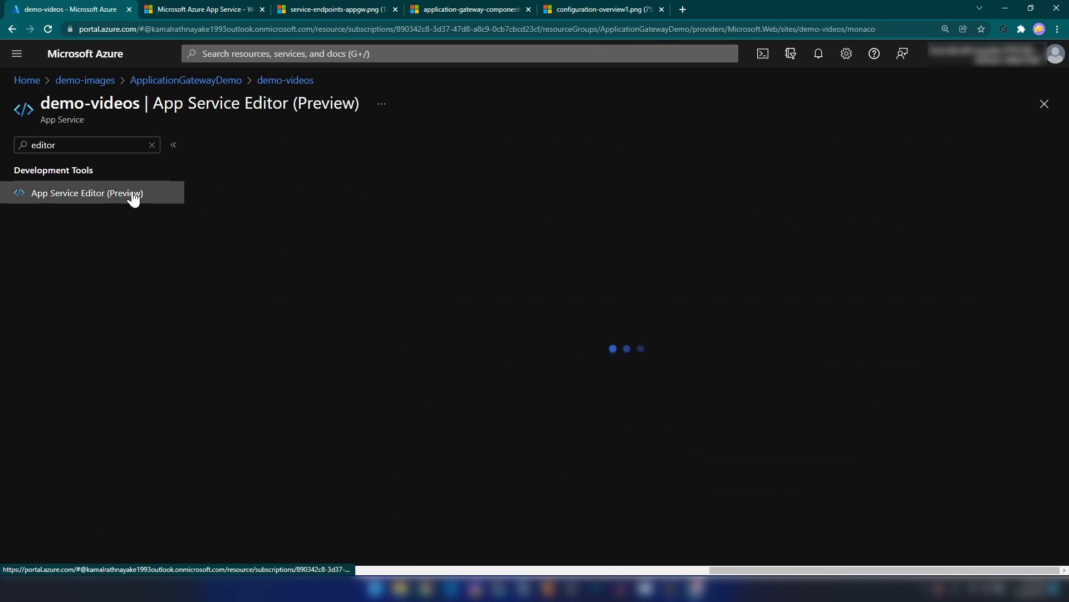
click(207, 220)
- Turn hostingstart.html into index.html containing "<h1>Welcome to Video Server!<h1>", placed inside a videos folder in wwwroot
click(89, 111)
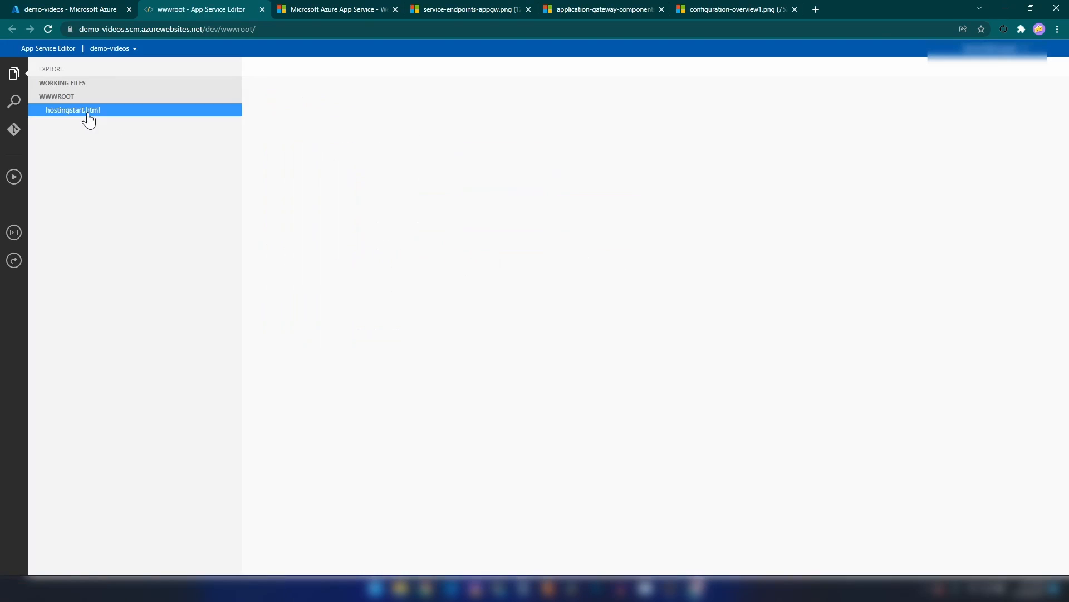
key(ctrl+a)
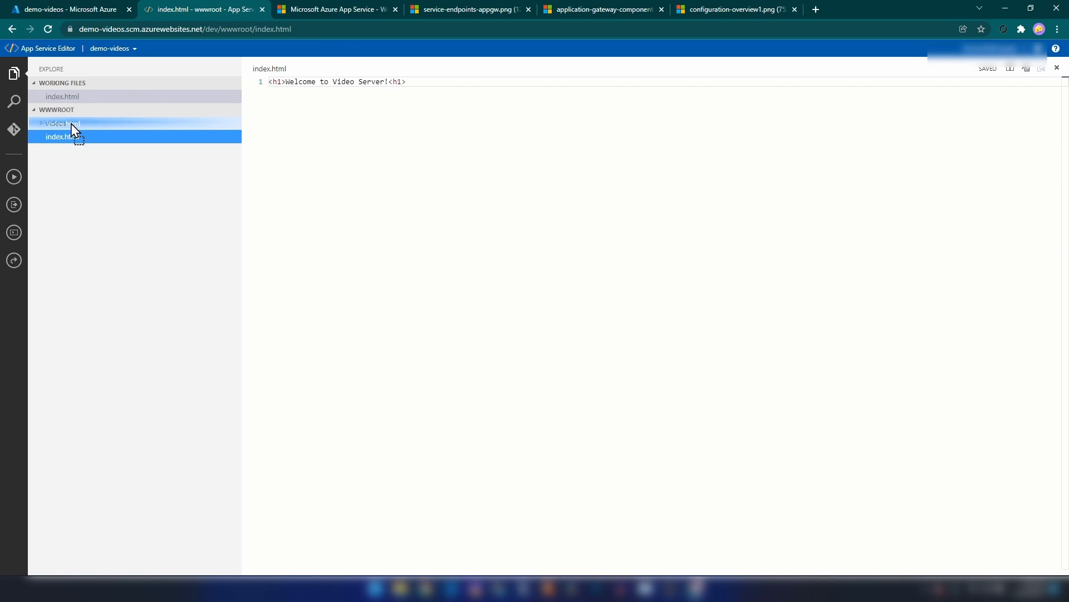
key(ctrl+plus)
key(ctrl+plus)
key(ctrl+plus)
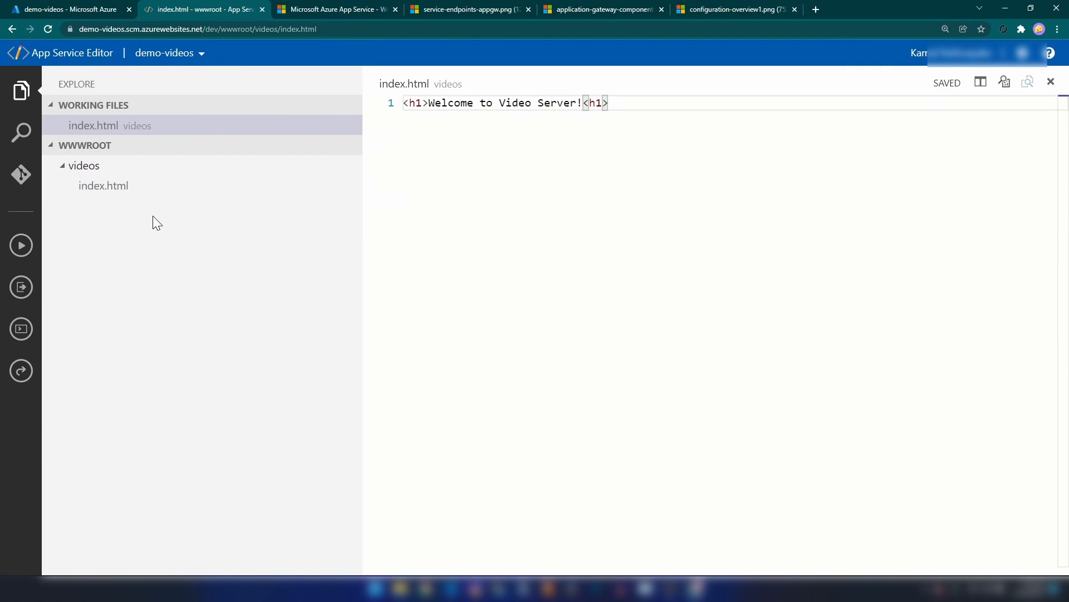
click(103, 188)
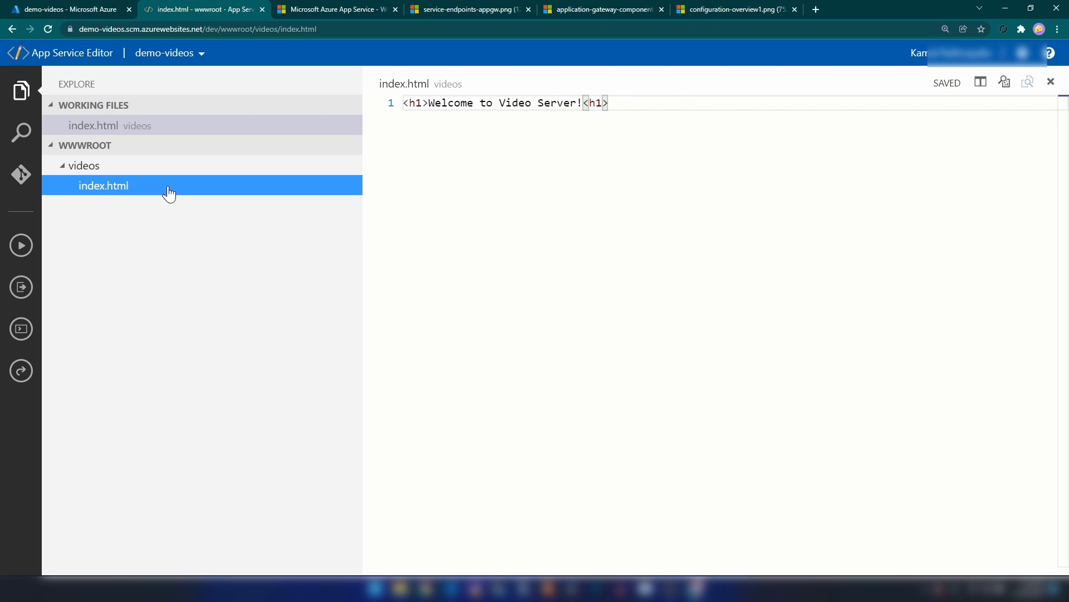
click(467, 133)
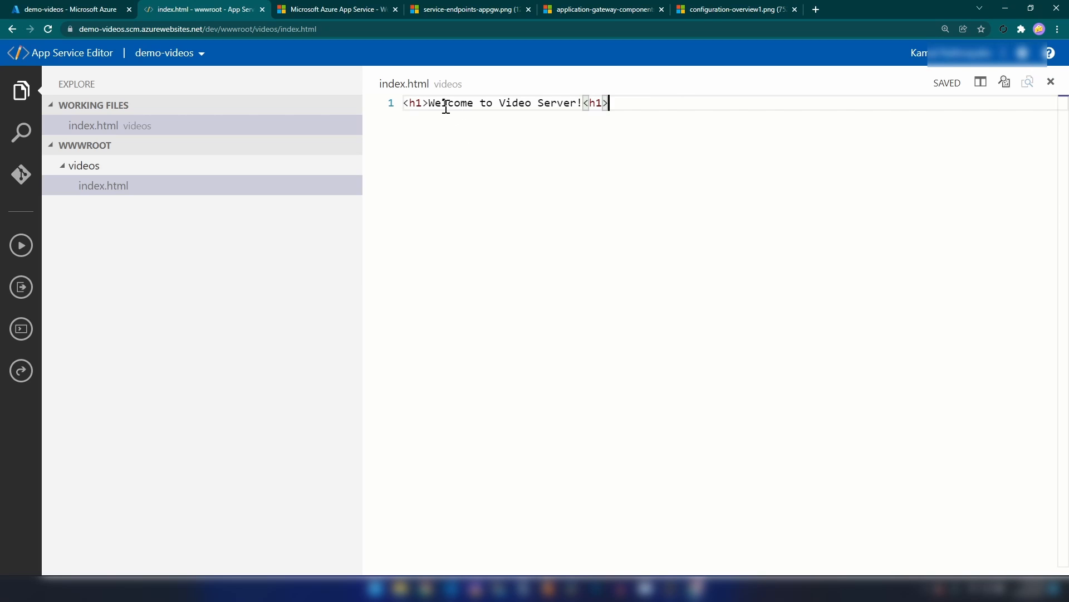
- Close the editor and start creating an Application Gateway resource from the ApplicationGatewayDemo resource group
middle_click(184, 4)
click(234, 81)
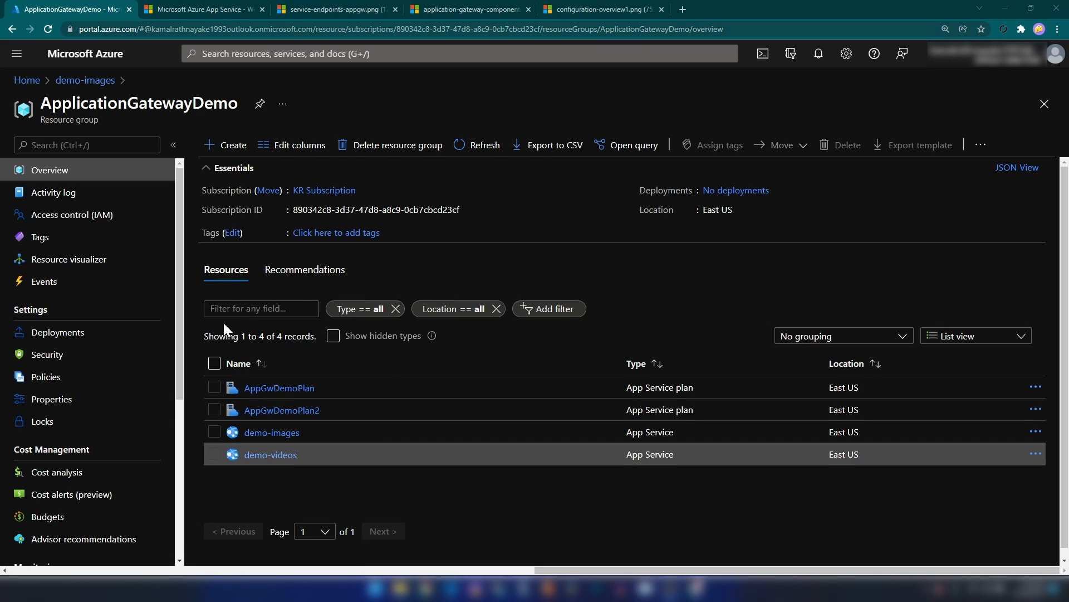
click(225, 145)
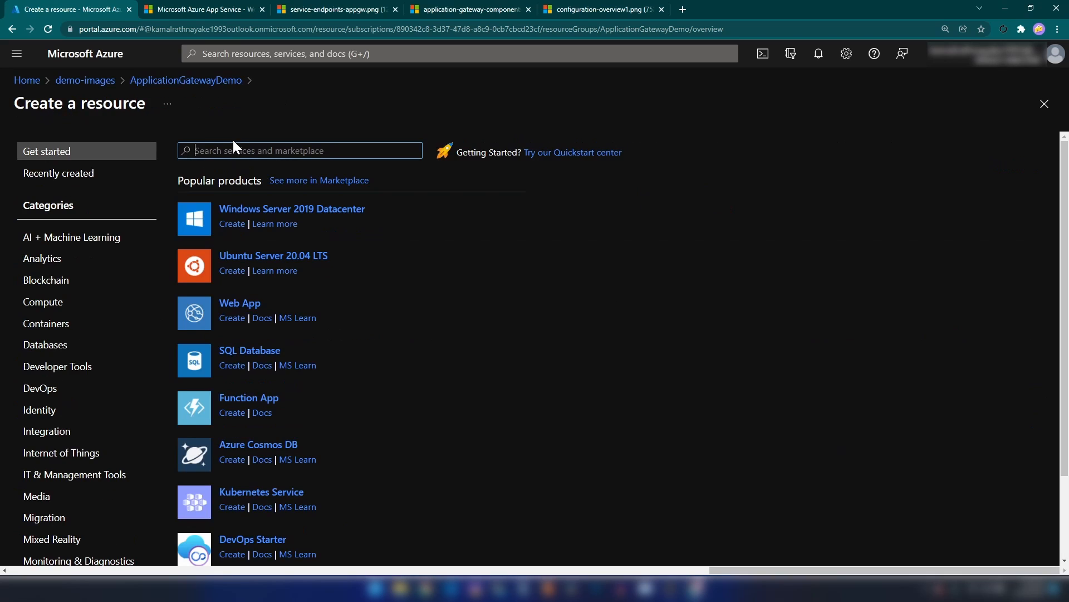
text(application gate)
click(249, 172)
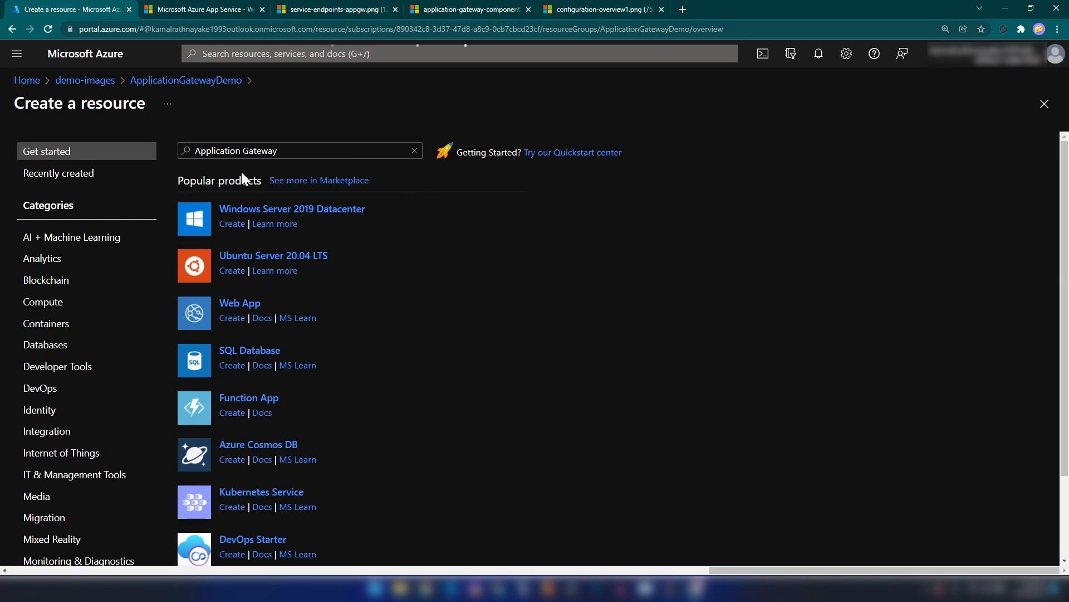
click(125, 245)
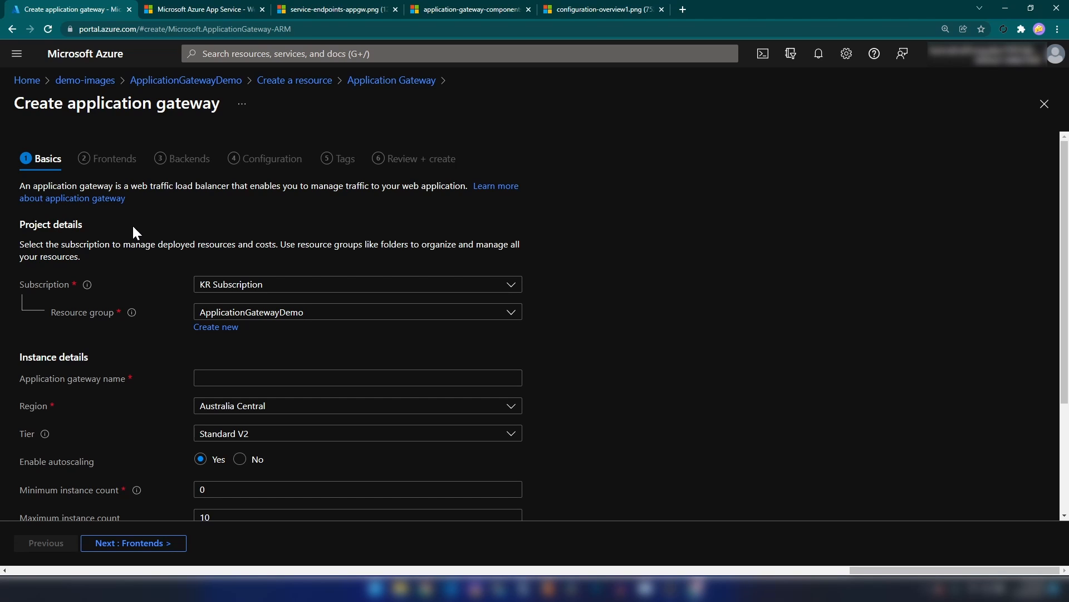
- Name the application gateway app-gw-1 in the instance details
scroll(121, 236, down, 1)
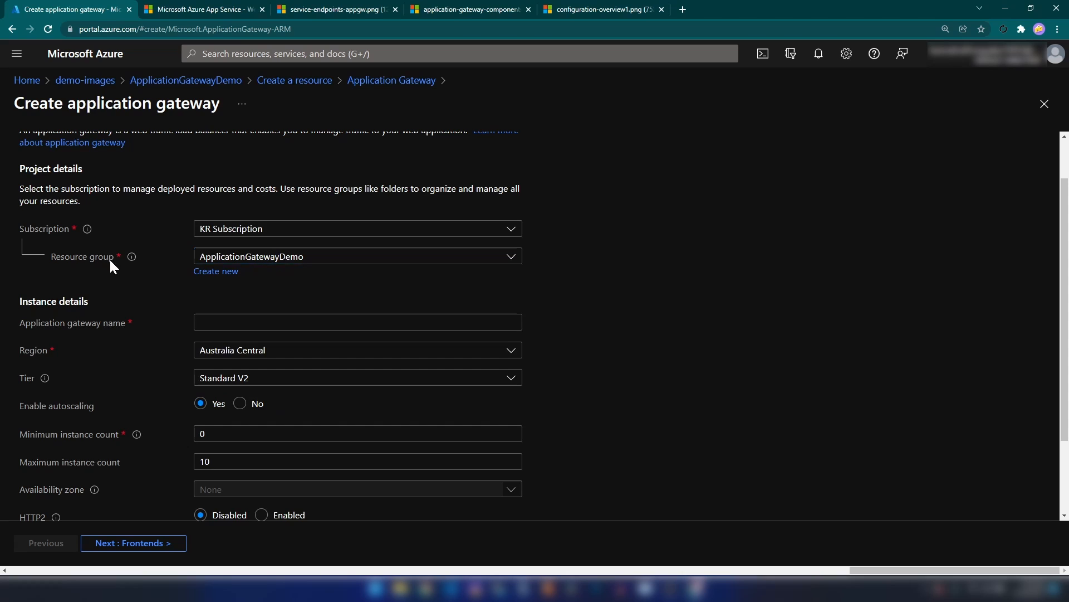
scroll(110, 259, down, 2)
click(244, 218)
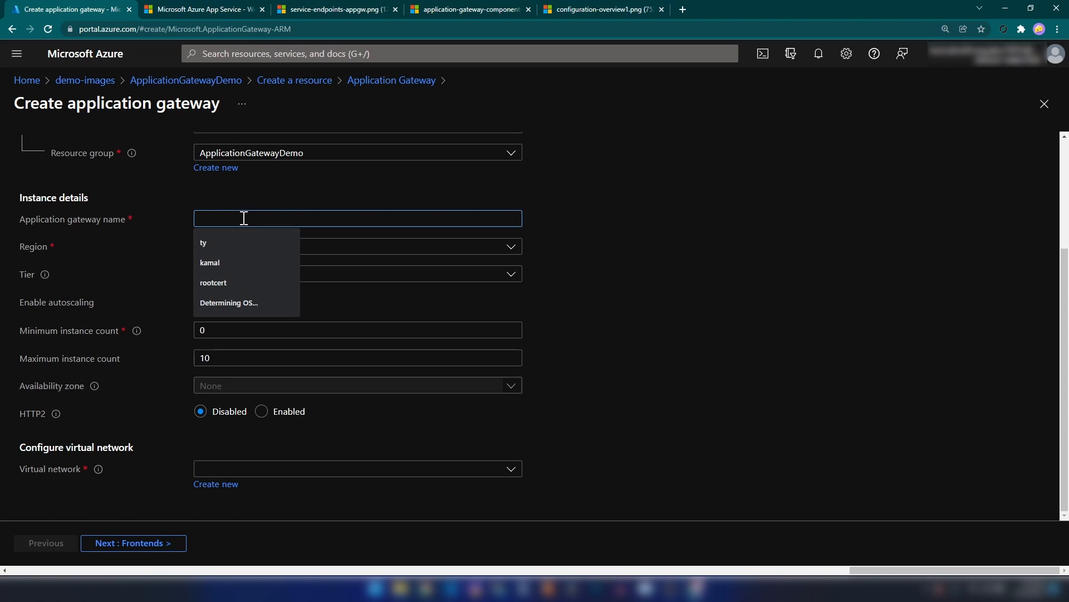
text(app-gw-1)
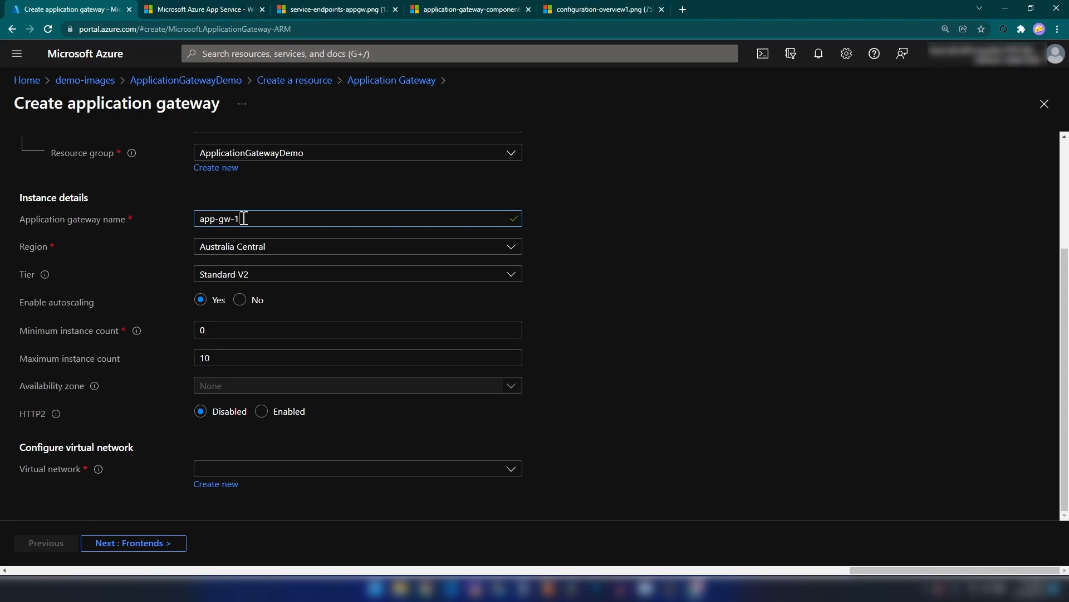
- Check the app services' location in the ApplicationGatewayDemo resource group and set the gateway's region to East US
click(266, 194)
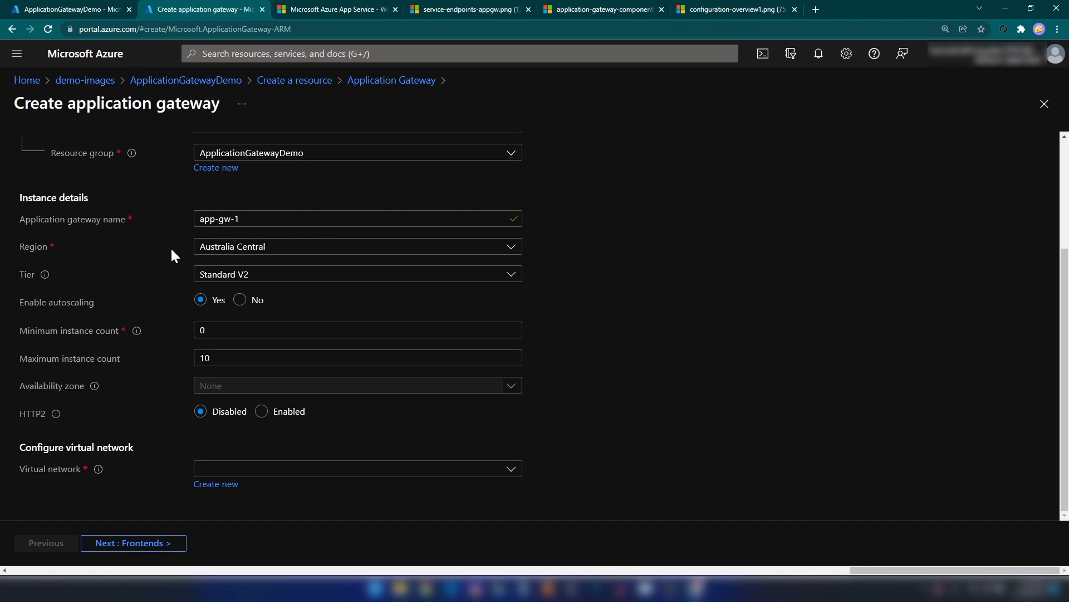
click(72, 10)
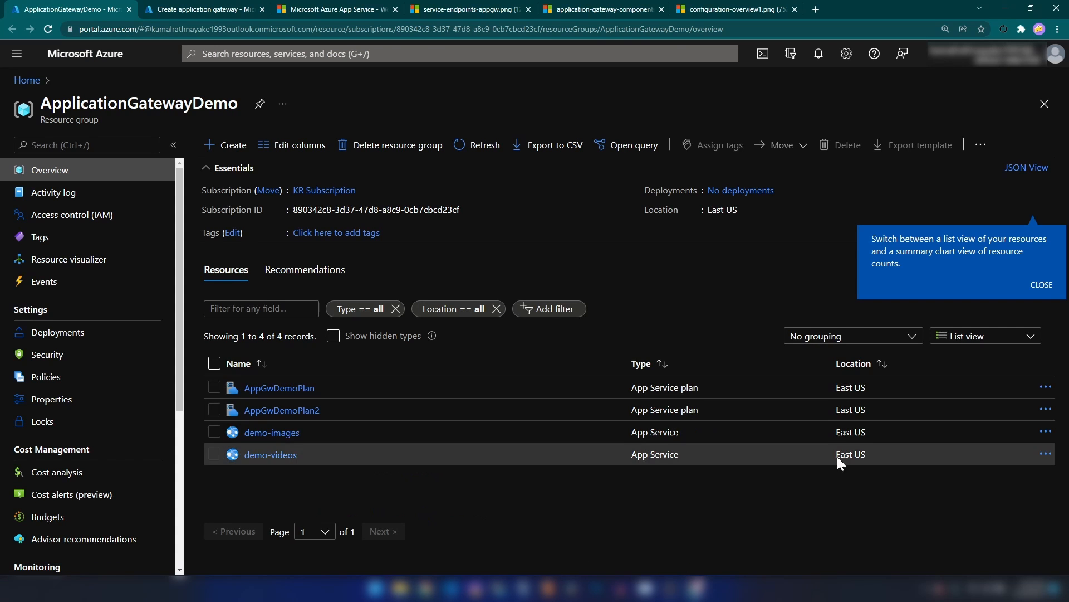
click(203, 9)
click(280, 251)
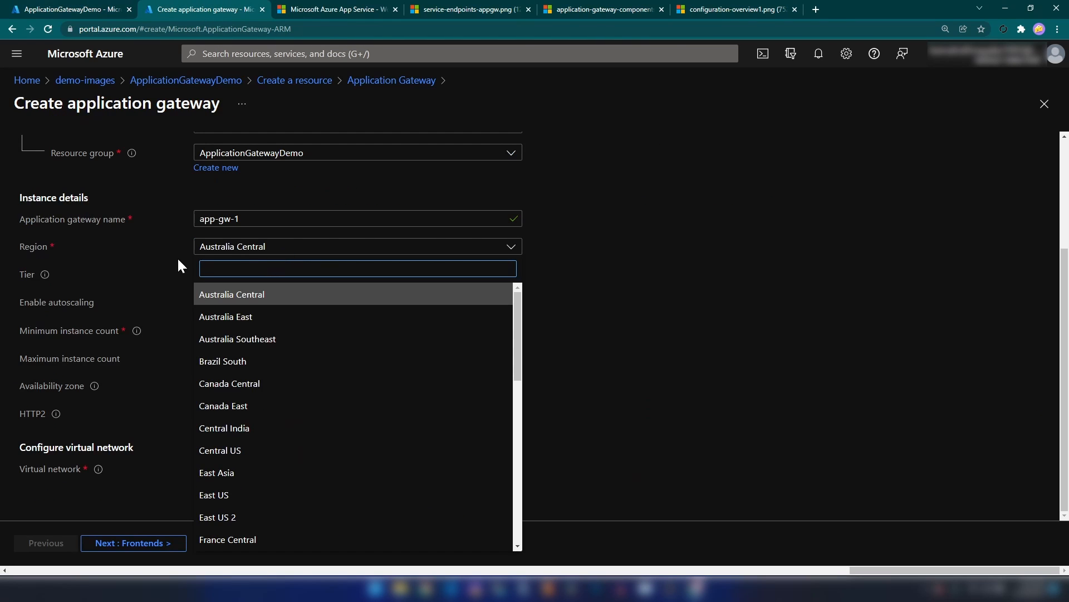
click(233, 244)
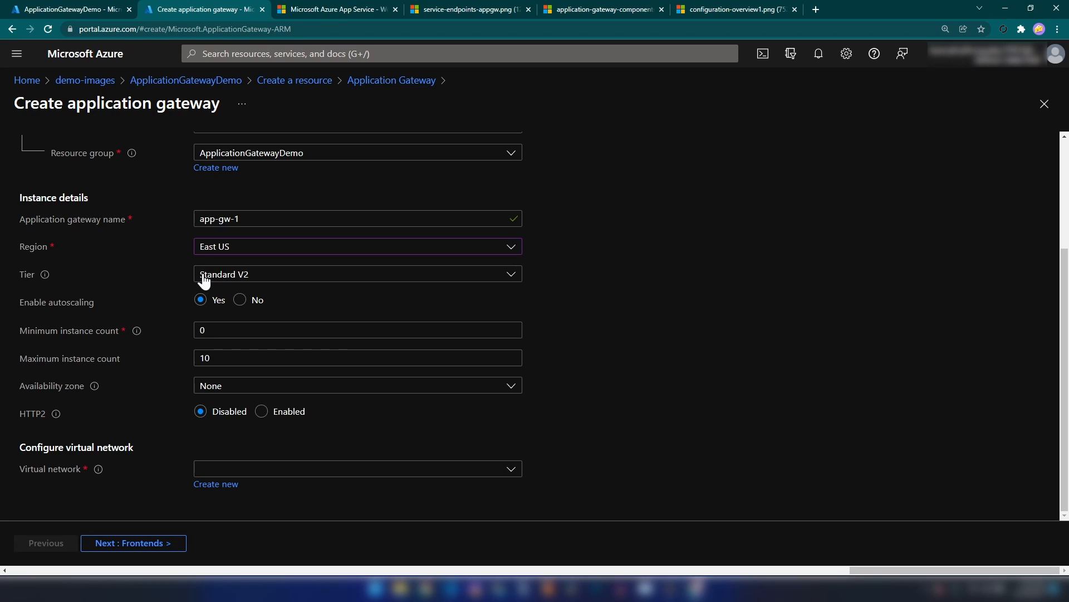
- Keep the Standard V2 tier, disable autoscaling, and set the instance count to 1 with availability zone None
mouse_move(47, 281)
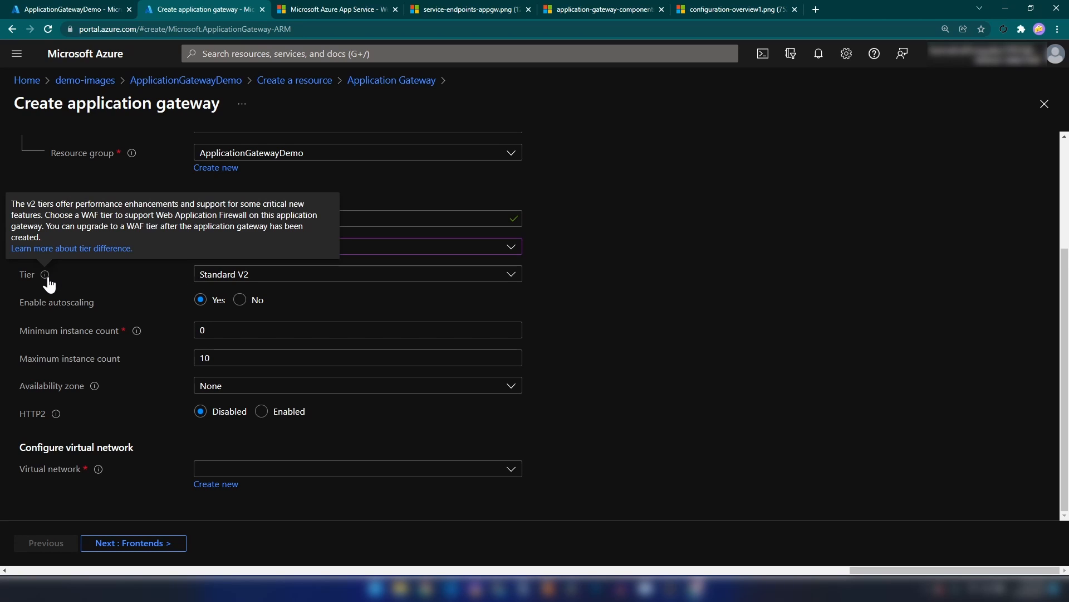
click(260, 279)
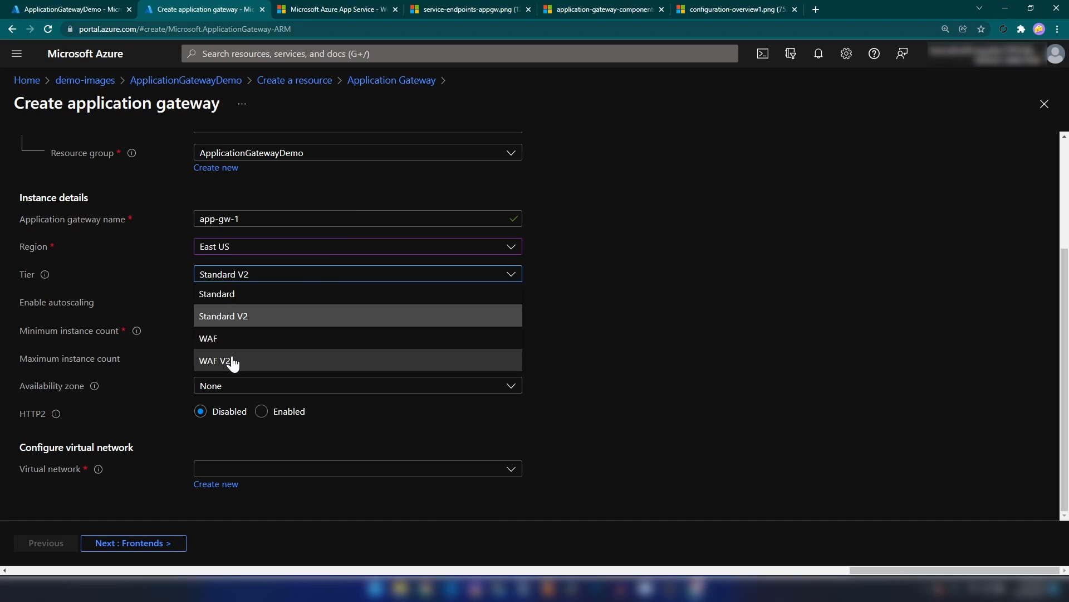
click(140, 284)
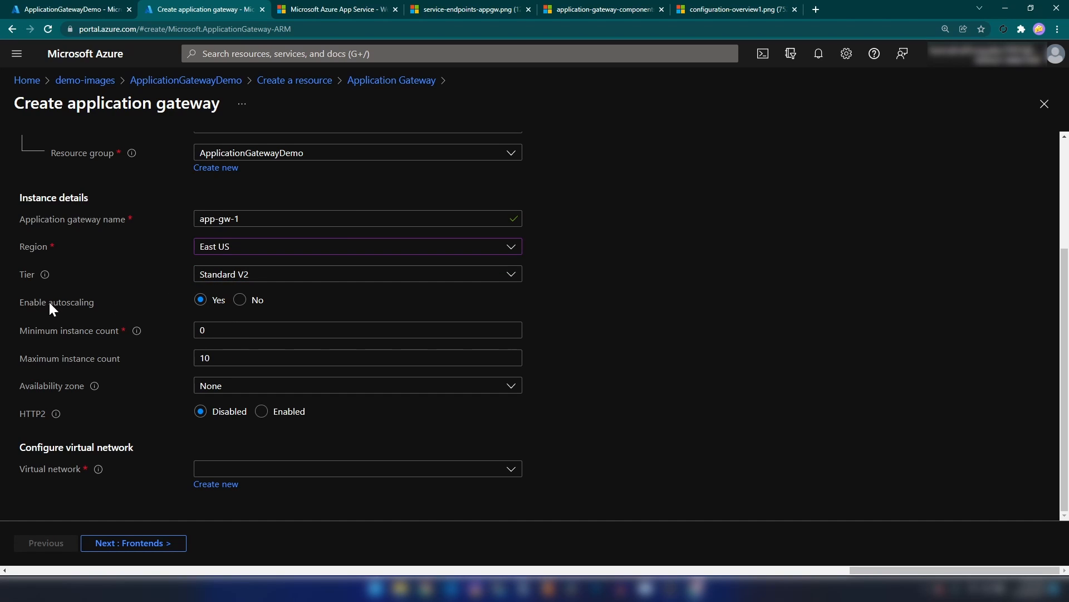
click(240, 301)
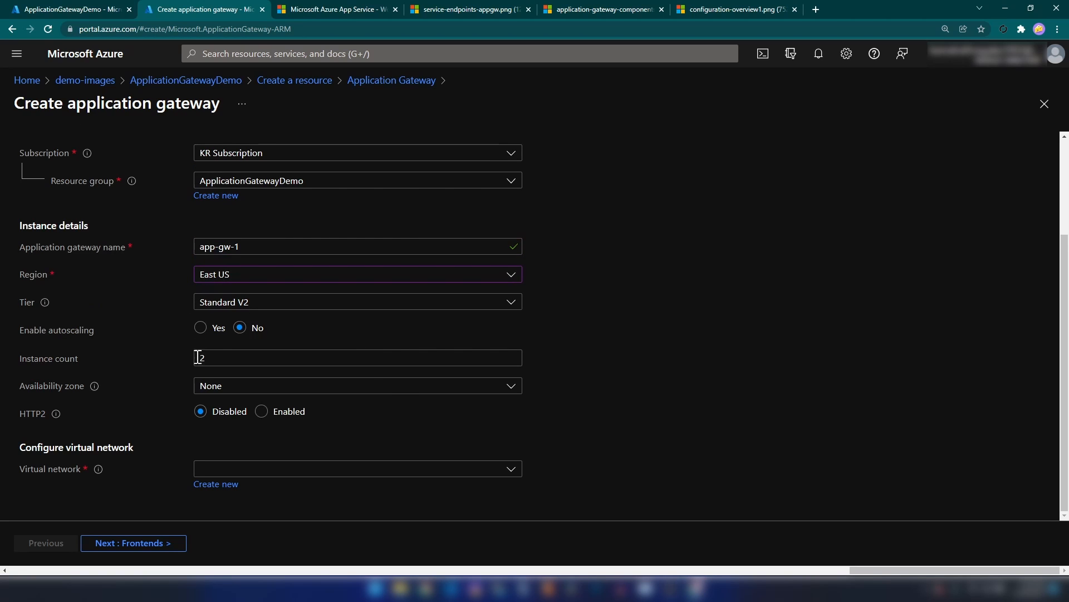
double_click(231, 356)
text(1)
click(233, 386)
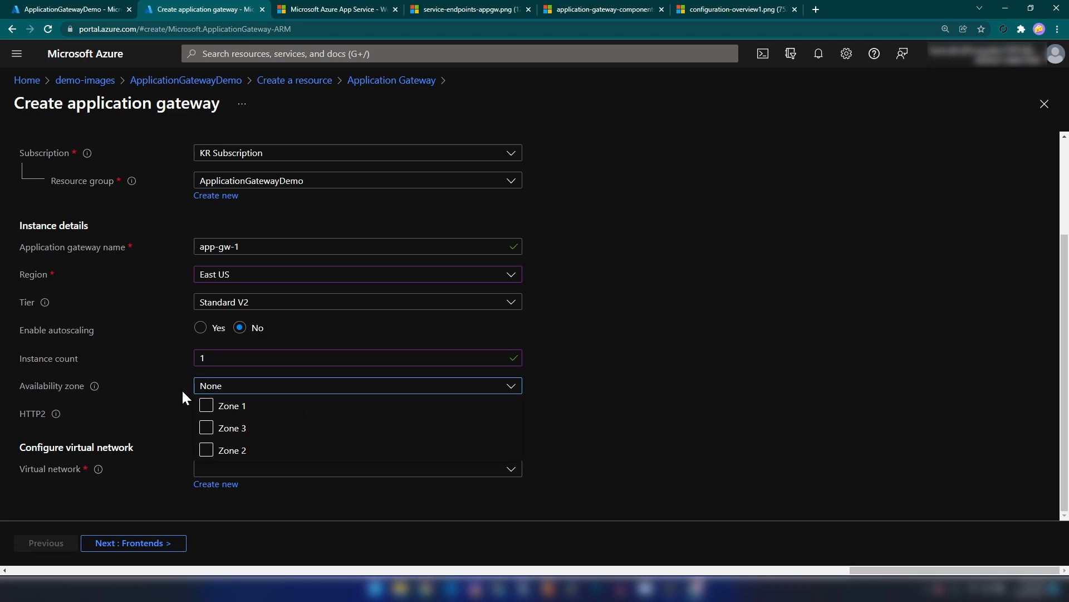
click(152, 389)
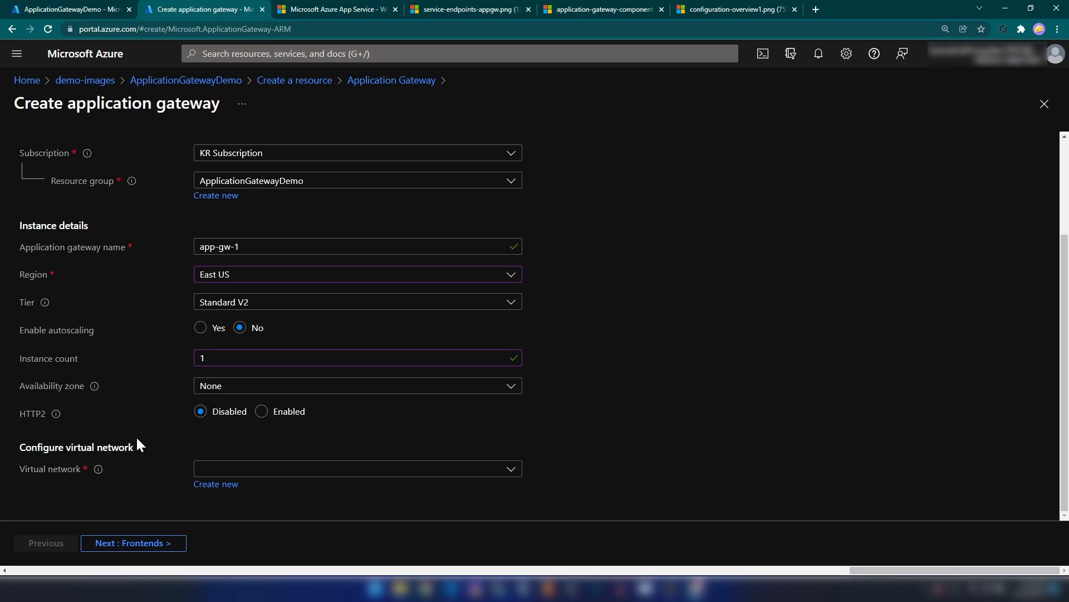
- Create a virtual network named vnet-1 for the gateway, keeping the default address range and the default subnet (10.0.0.0/24)
click(222, 473)
click(217, 484)
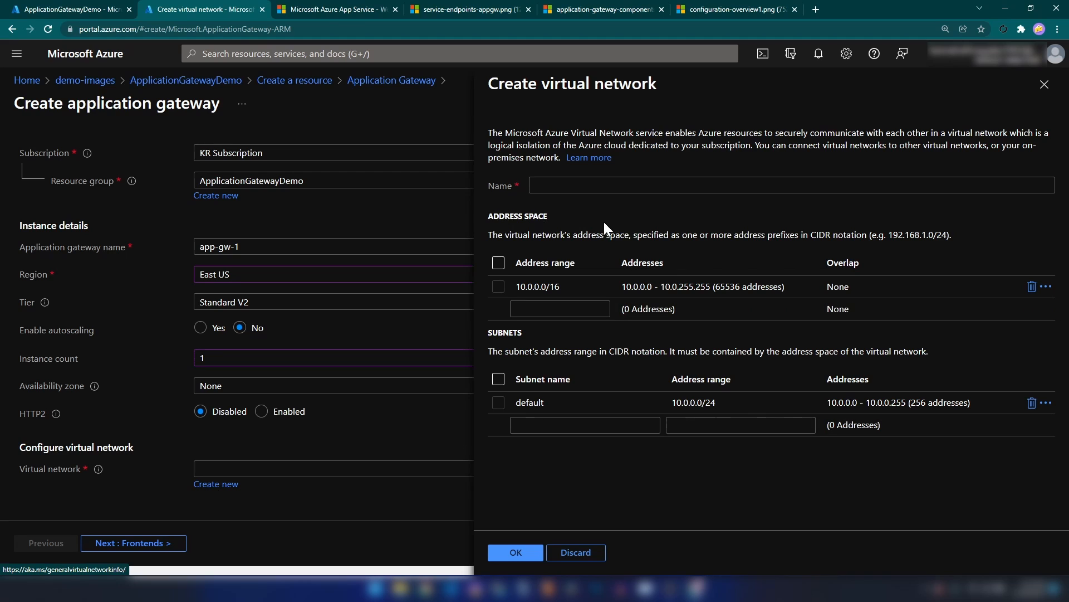
click(598, 186)
text(vnet-1)
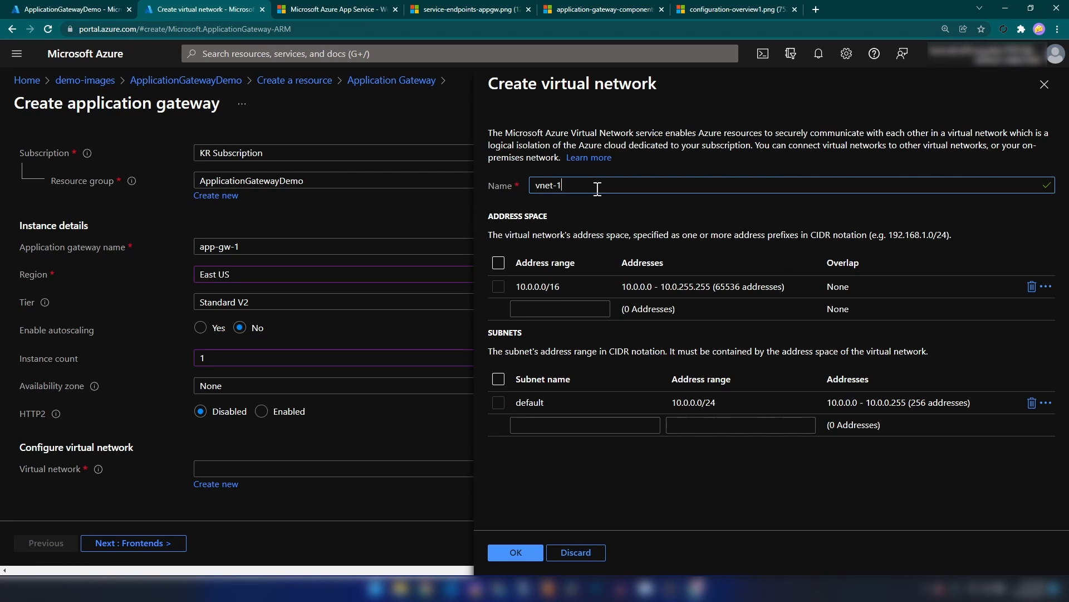
click(543, 206)
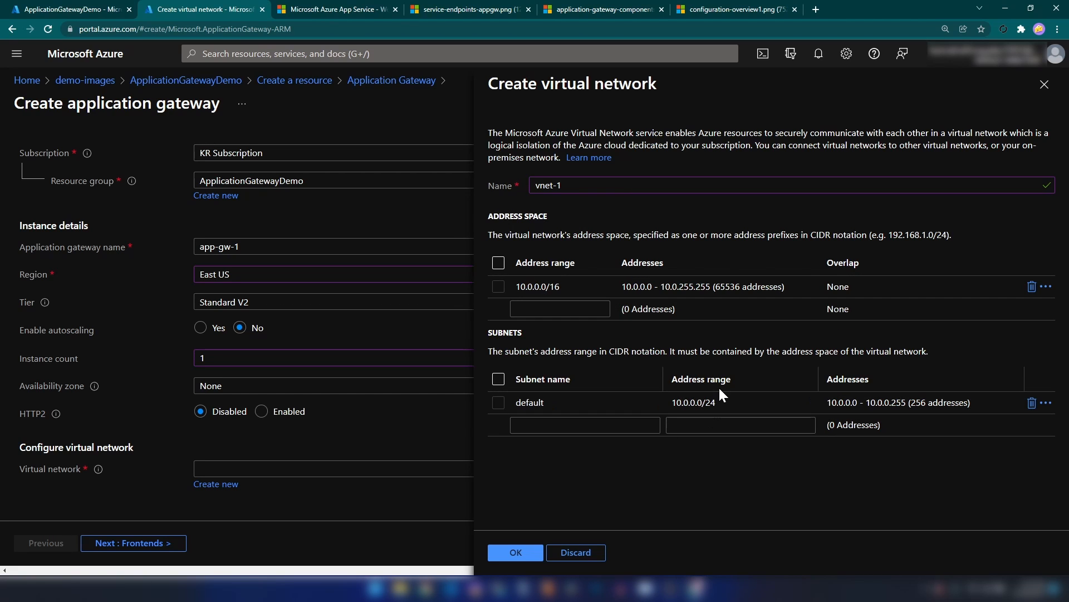
click(515, 552)
click(207, 441)
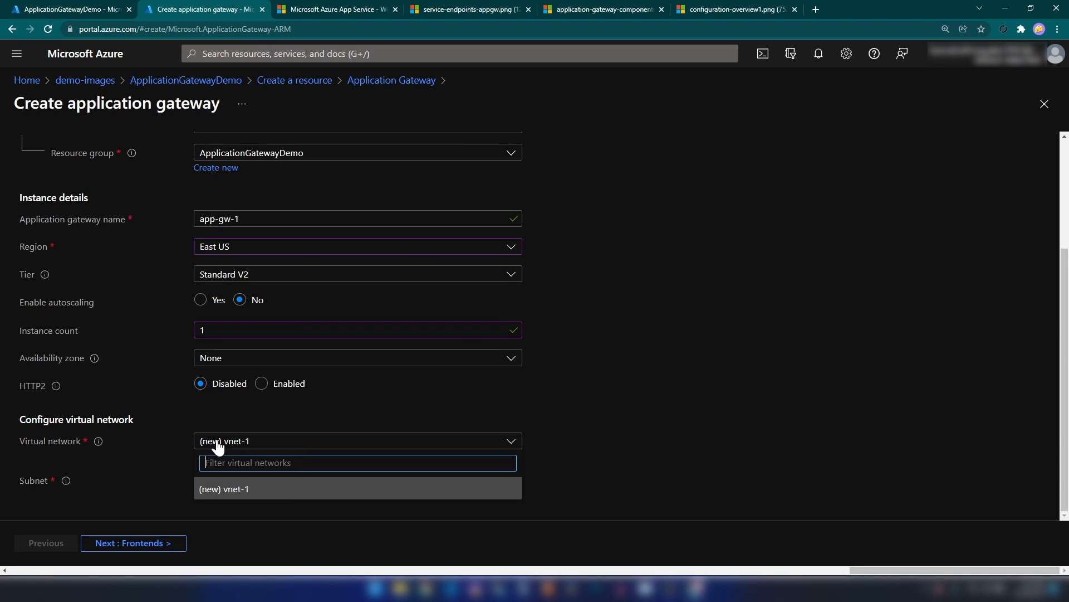
click(247, 443)
click(226, 481)
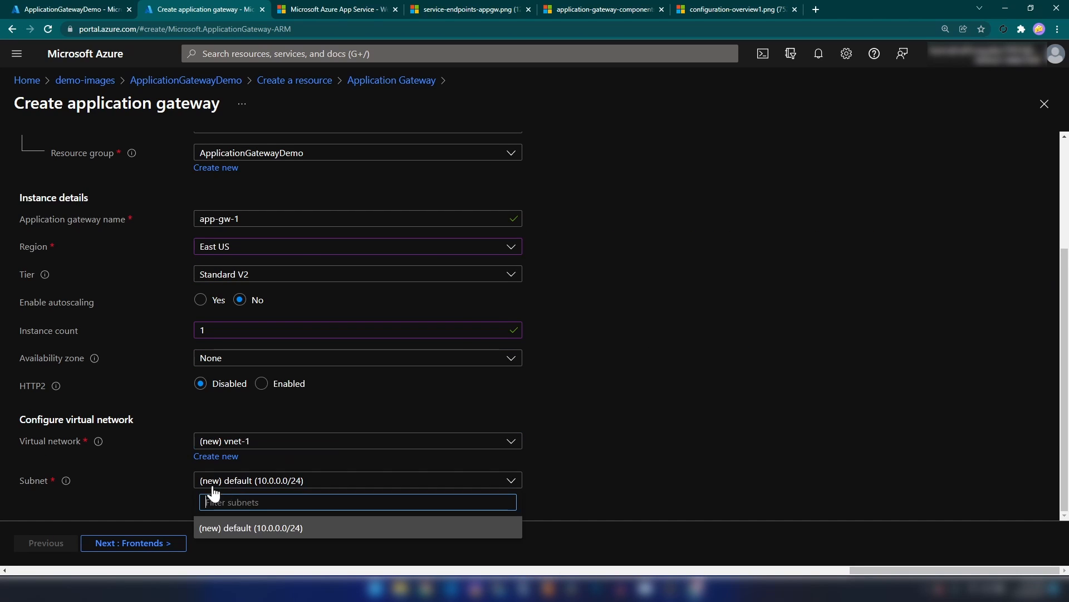
click(128, 483)
- Review the basic settings, continue to the Frontends stage, and consult the application gateway components diagram about the frontend IP
scroll(128, 483, up, 3)
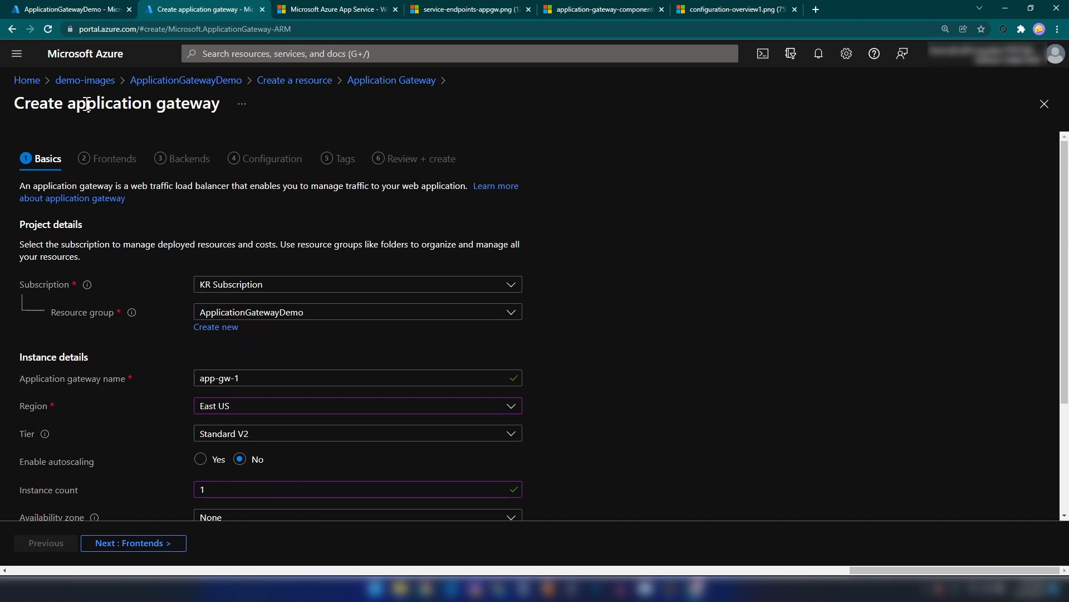
scroll(184, 267, down, 3)
click(130, 545)
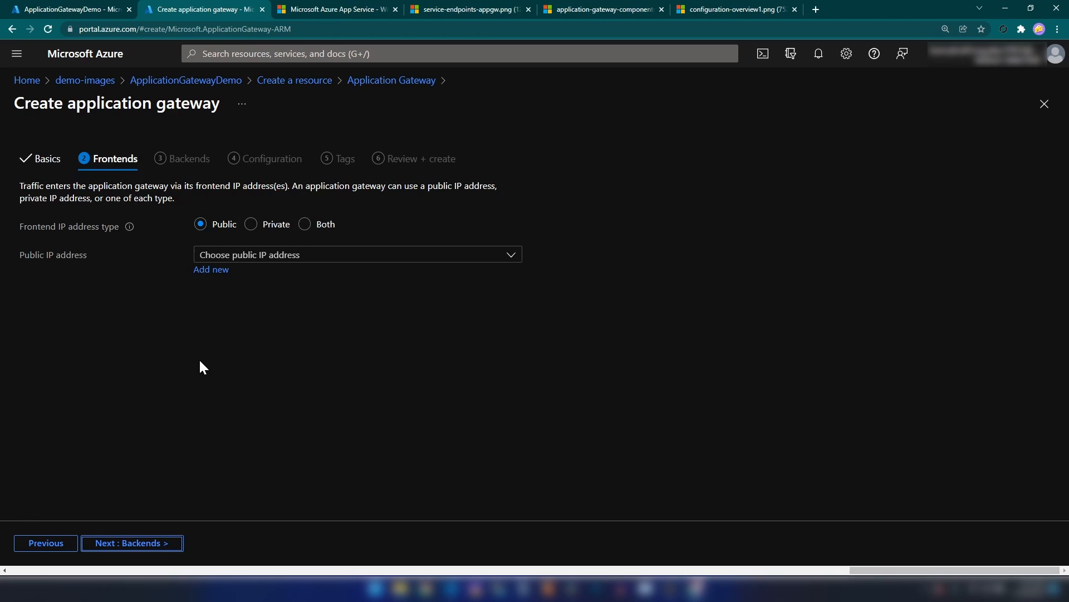
click(645, 9)
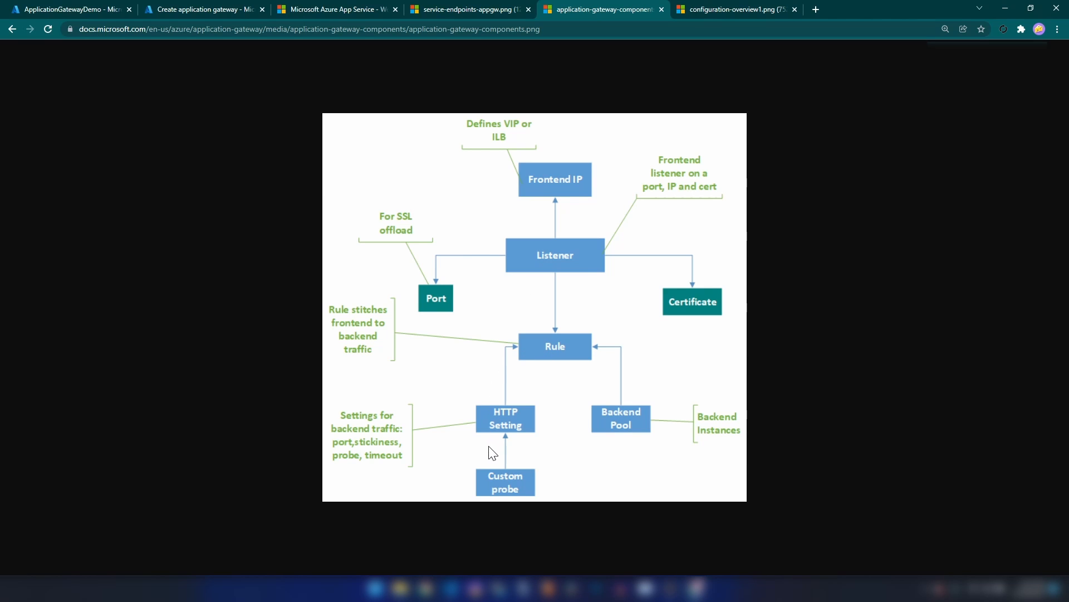
click(222, 9)
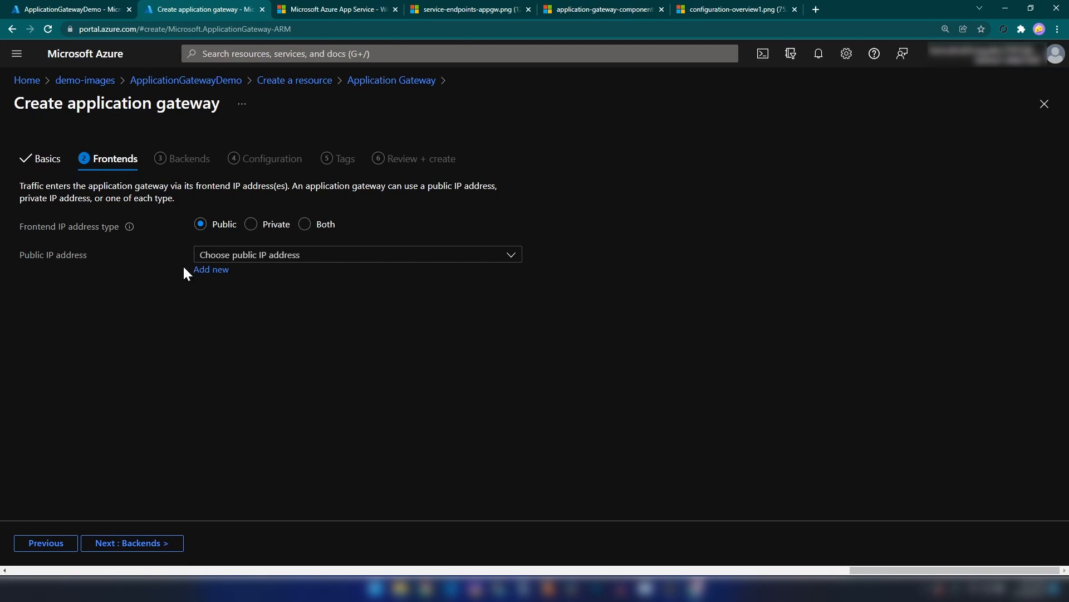
click(580, 8)
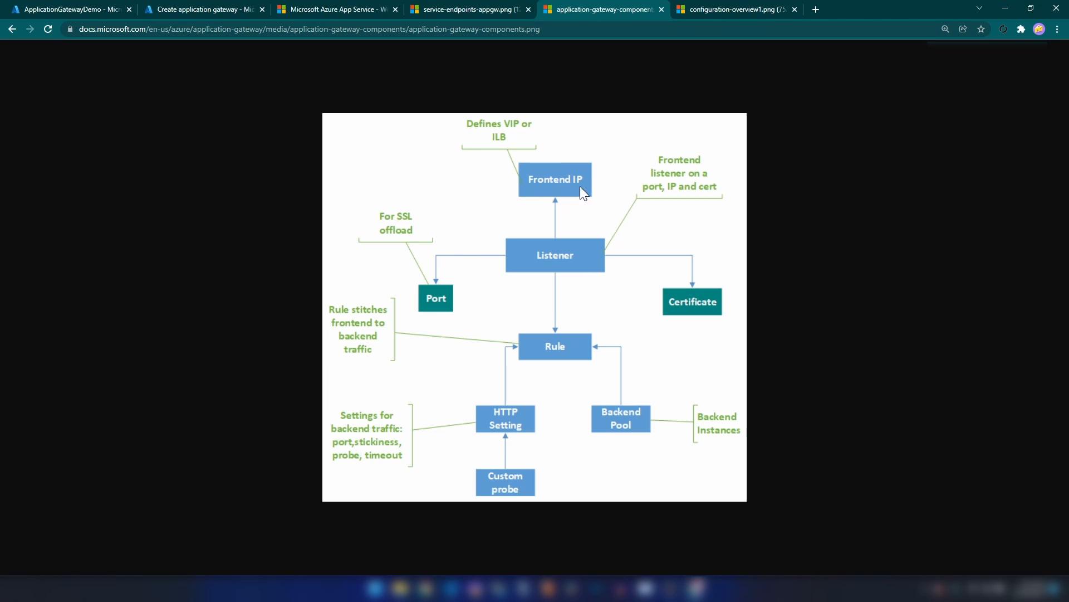
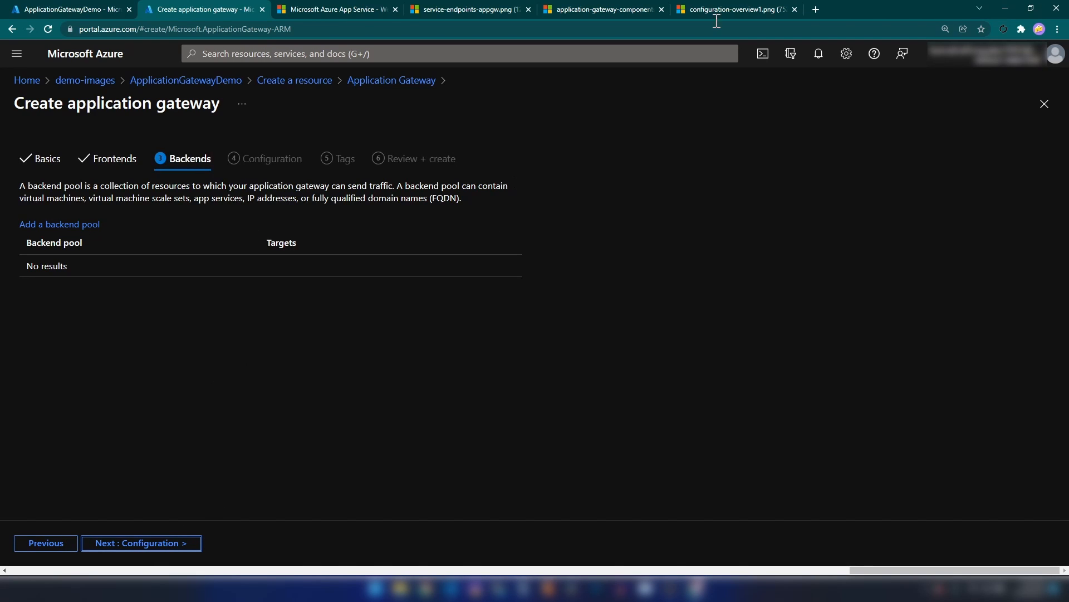
- Consult the configuration overview diagram and add a backend pool named bp_images that targets the demo-images App Service
click(736, 10)
scroll(697, 401, down, 1)
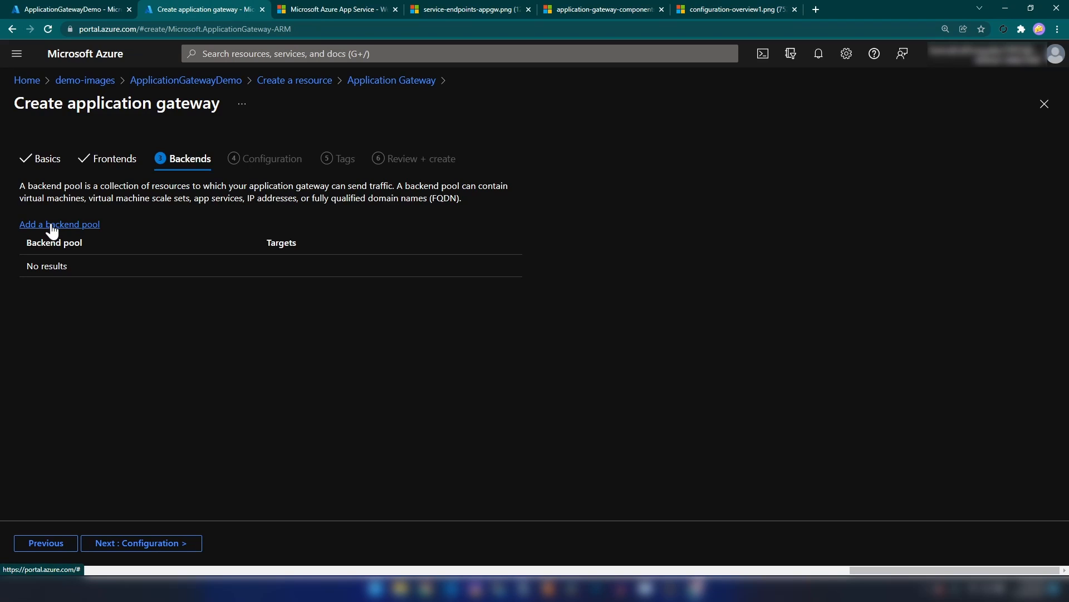
click(52, 225)
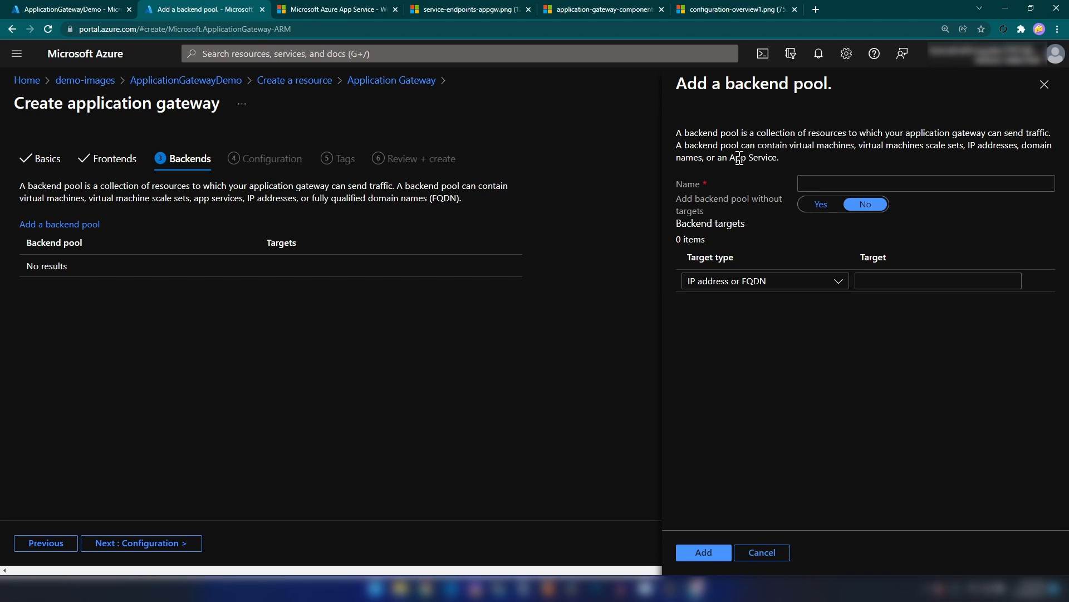
click(841, 184)
text(bp)
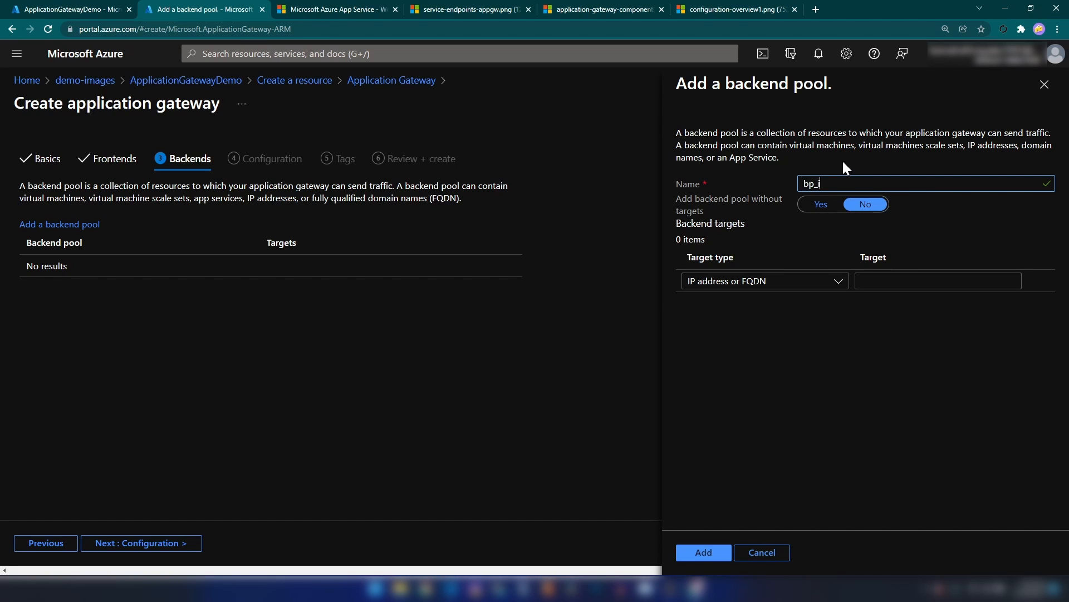
text(_images)
click(783, 283)
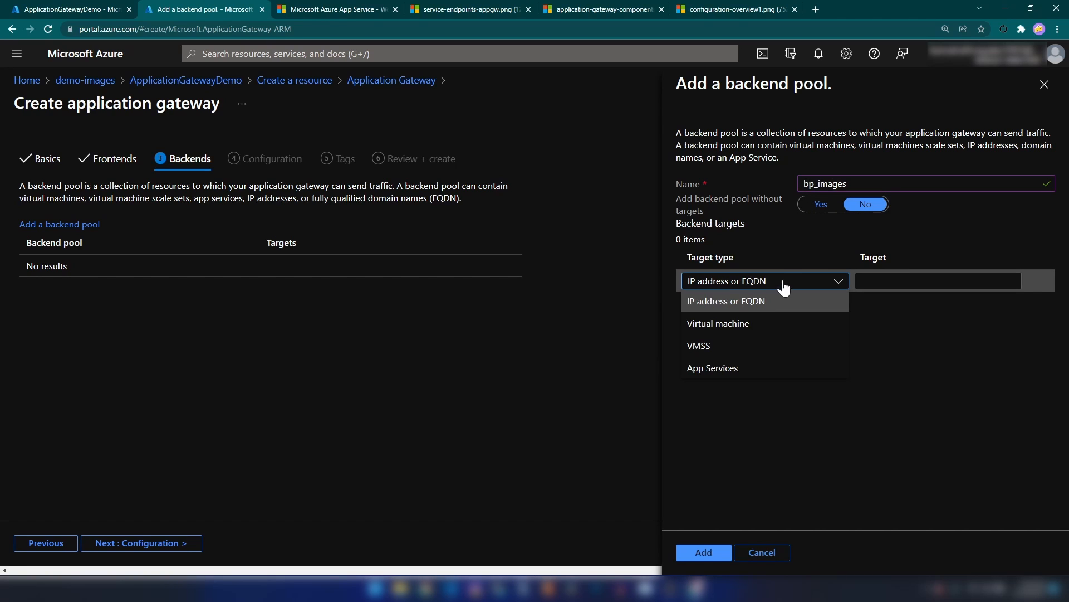
click(783, 283)
click(762, 283)
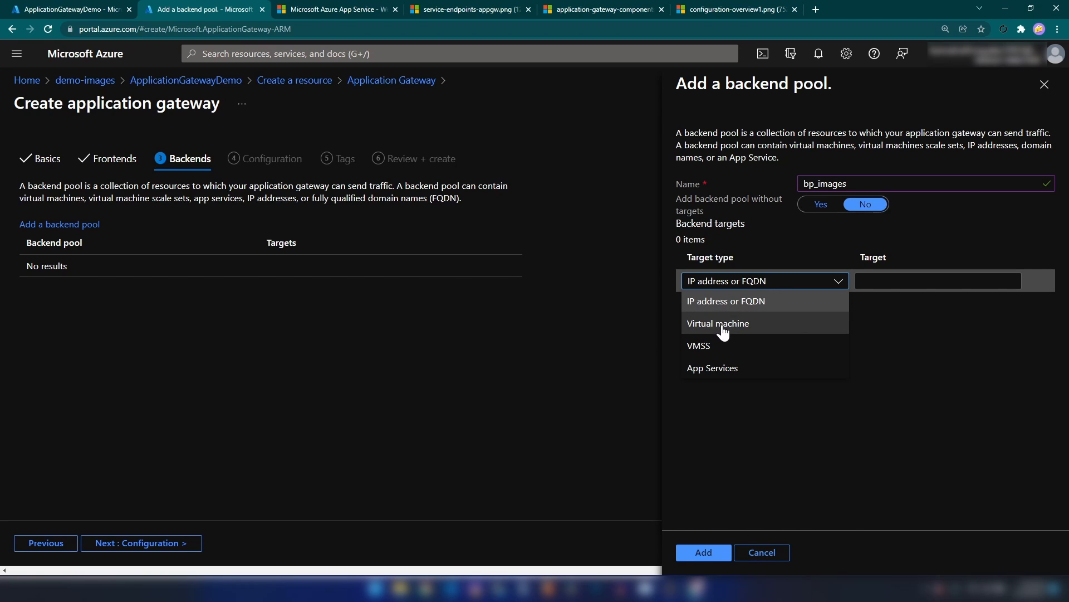
click(735, 369)
click(911, 283)
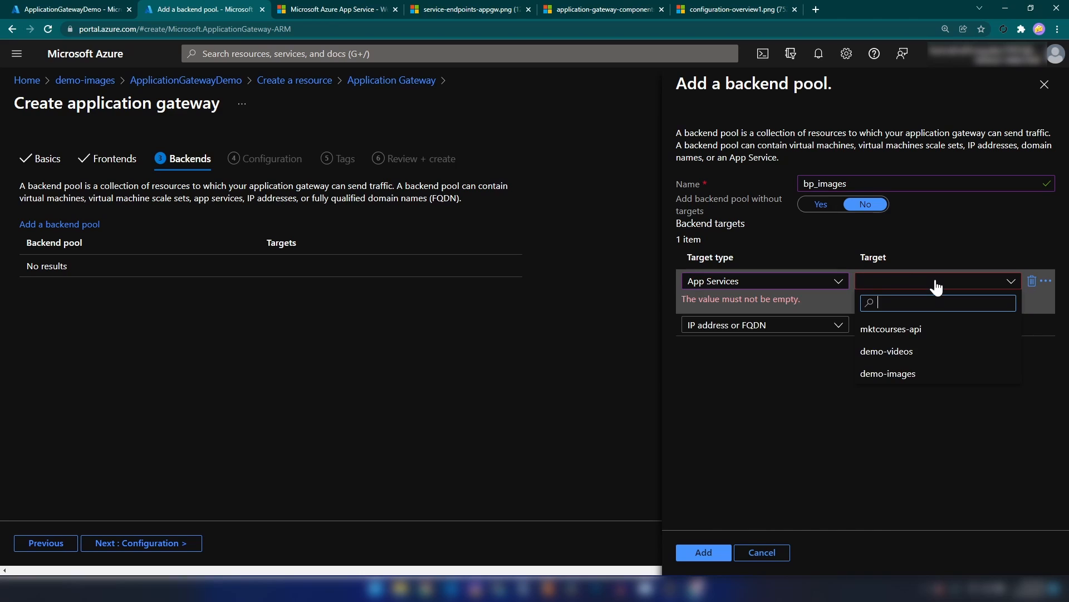
click(924, 374)
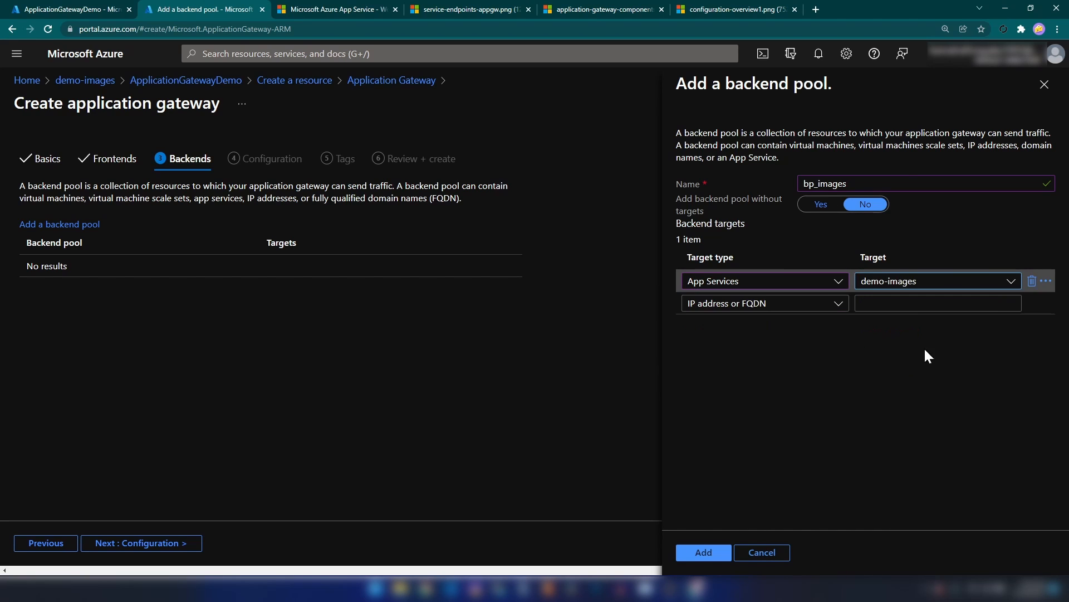
click(703, 557)
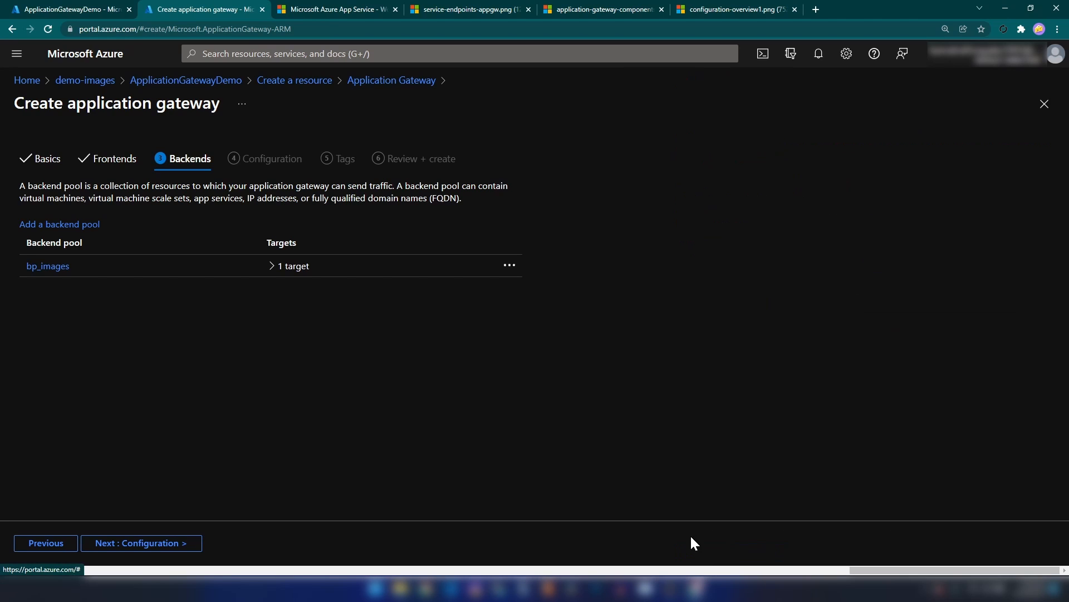
- Add a second backend pool named bp_videos that targets the demo-videos App Service
click(59, 225)
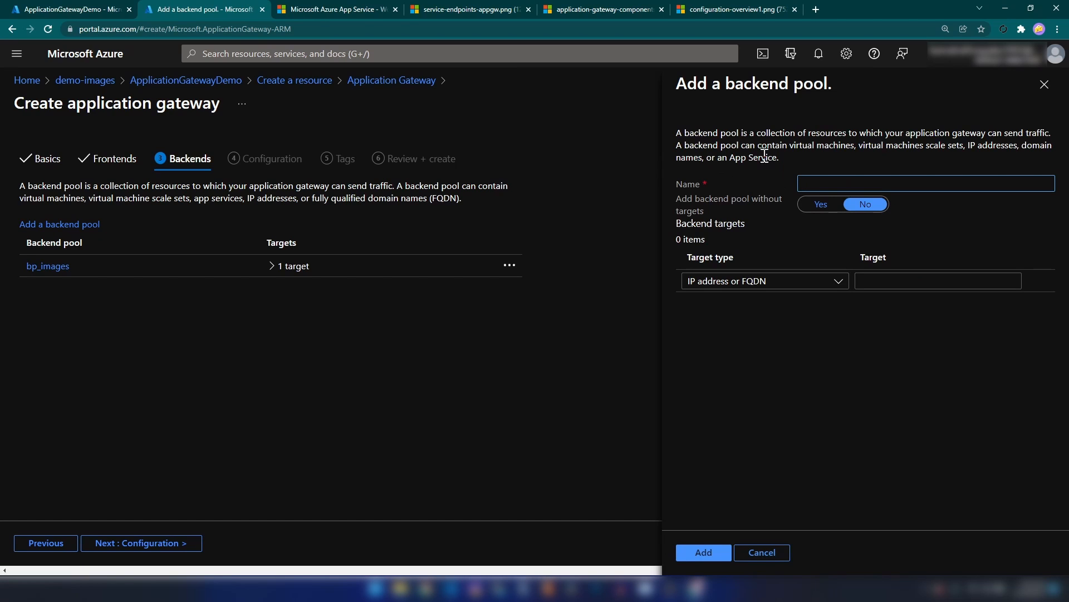
text(bp_videos)
click(769, 280)
click(740, 365)
click(926, 281)
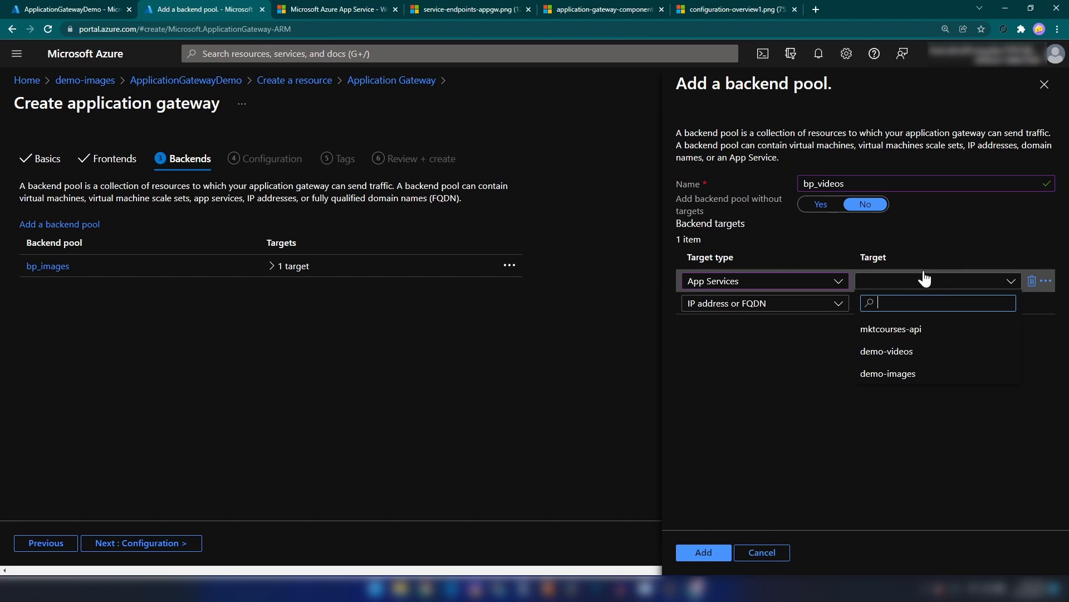
click(906, 352)
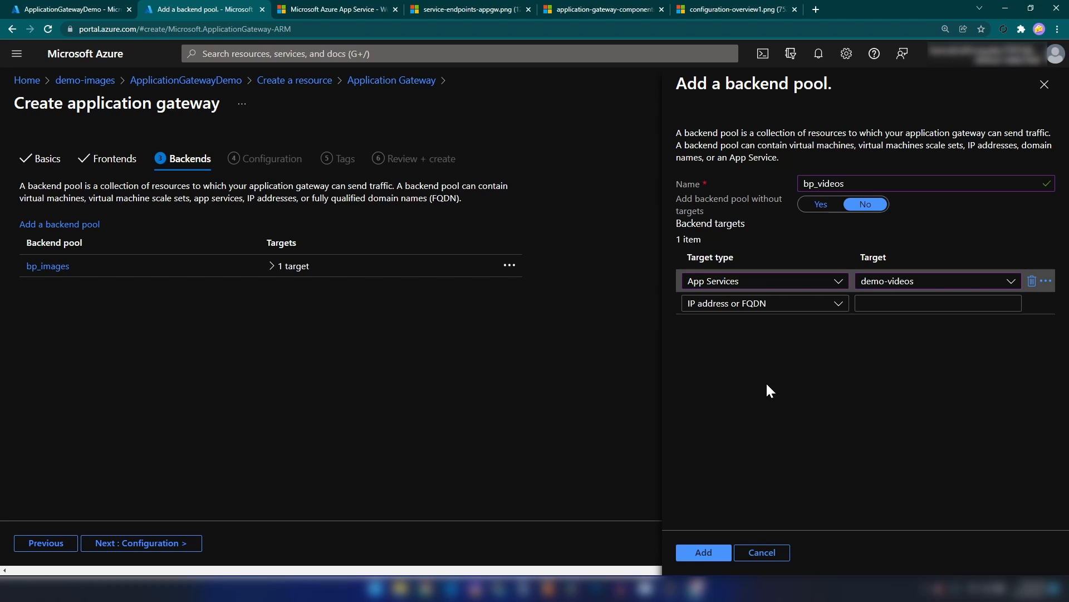
click(702, 552)
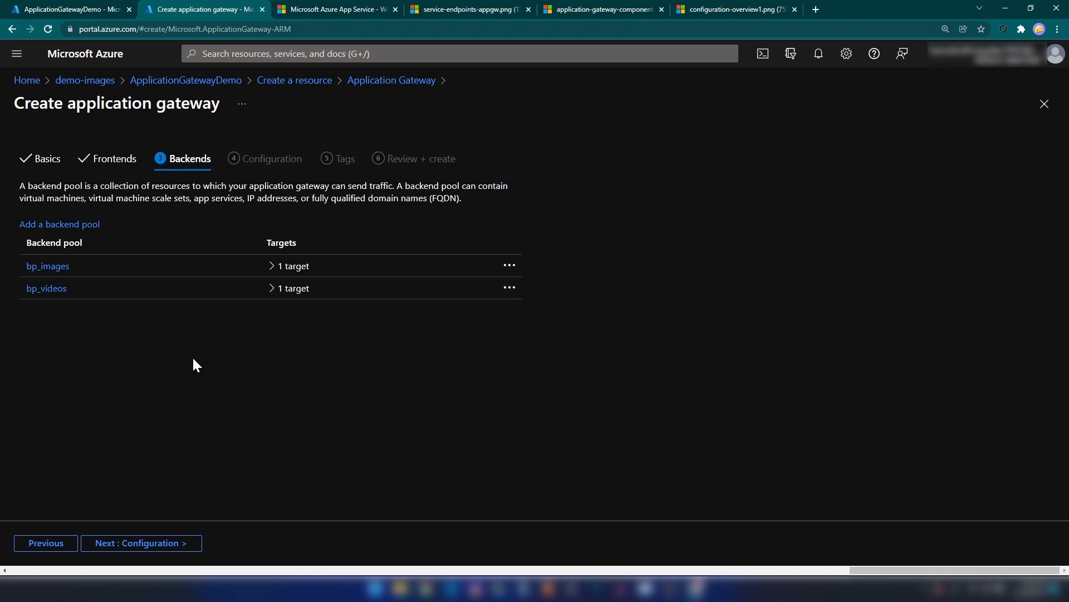
- Continue to the Configuration stage and consult the application gateway components diagram about listeners and rules
click(142, 543)
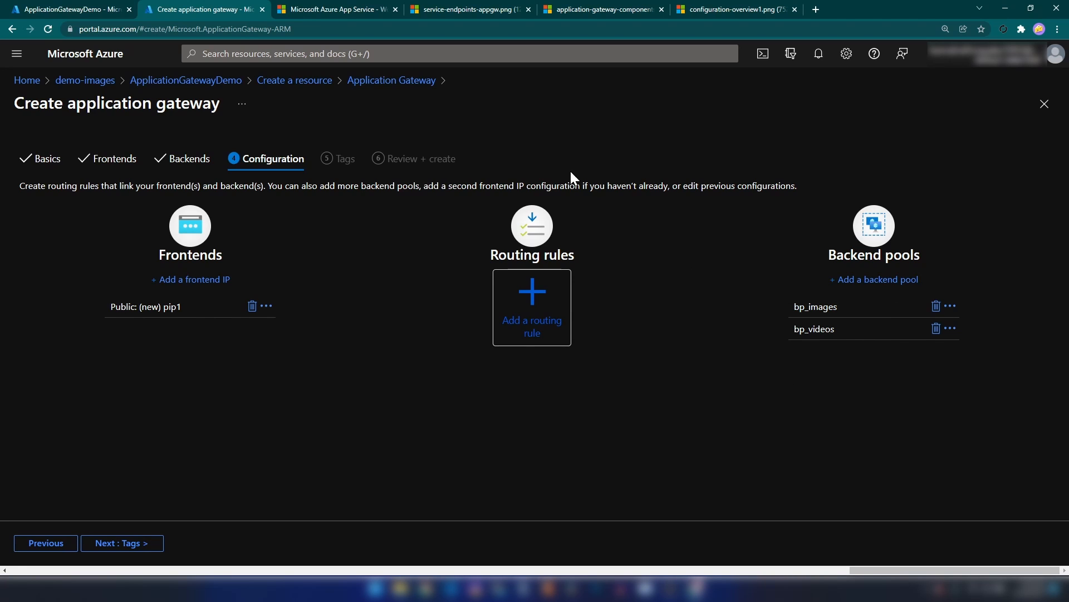
click(604, 9)
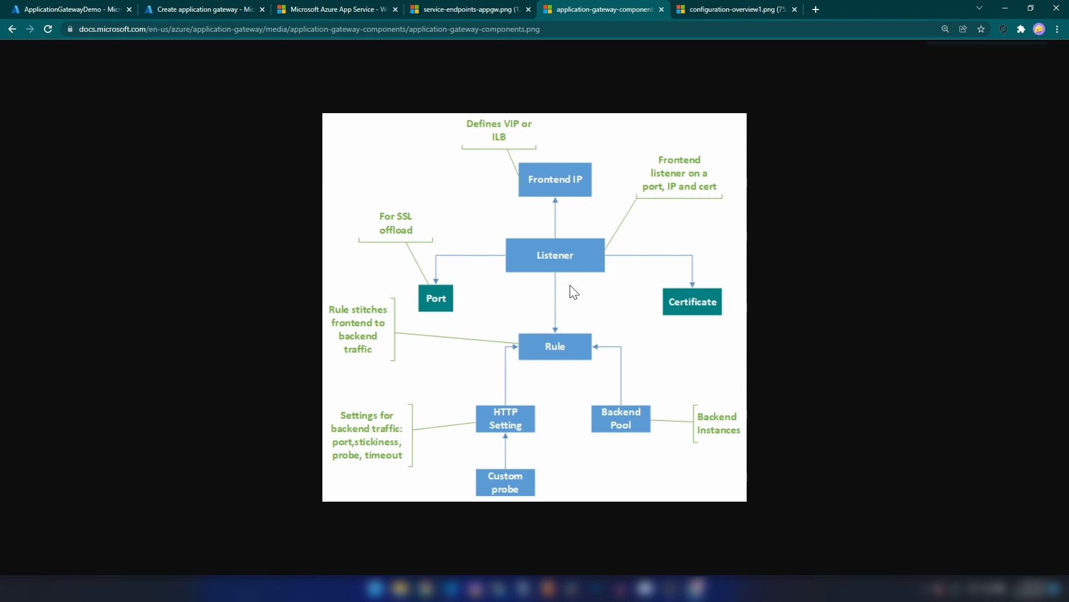
- Return to the application gateway creation and start a routing rule named rule1
key(ctrl+2)
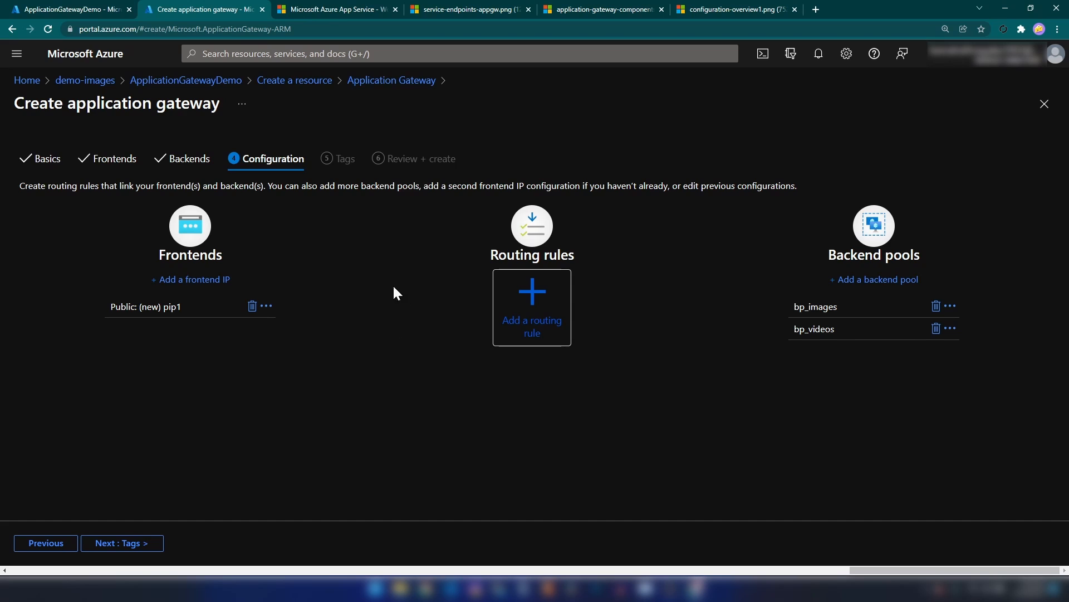
click(536, 333)
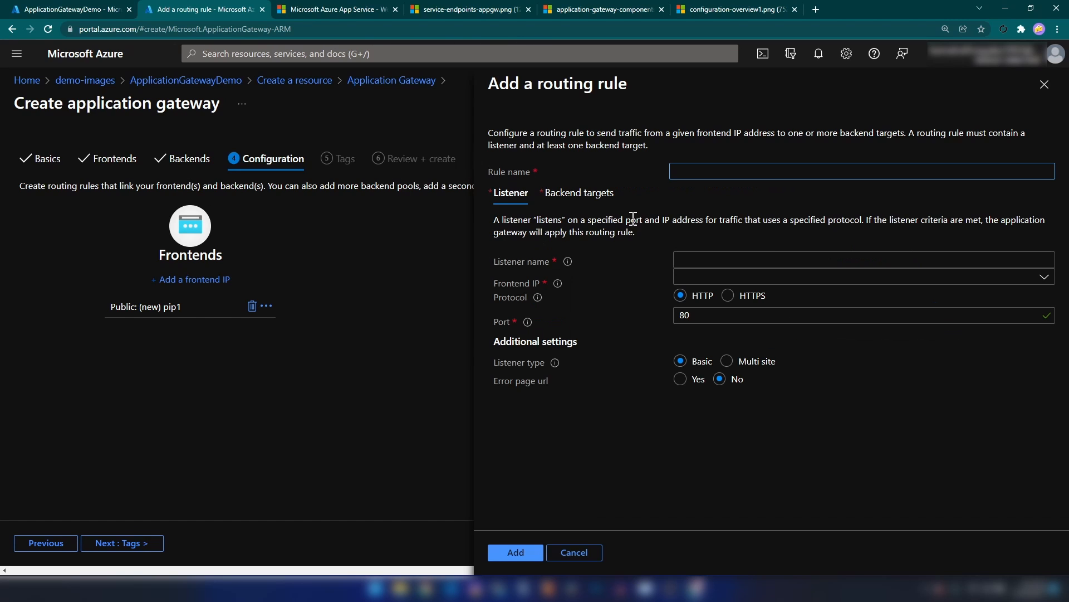
click(677, 170)
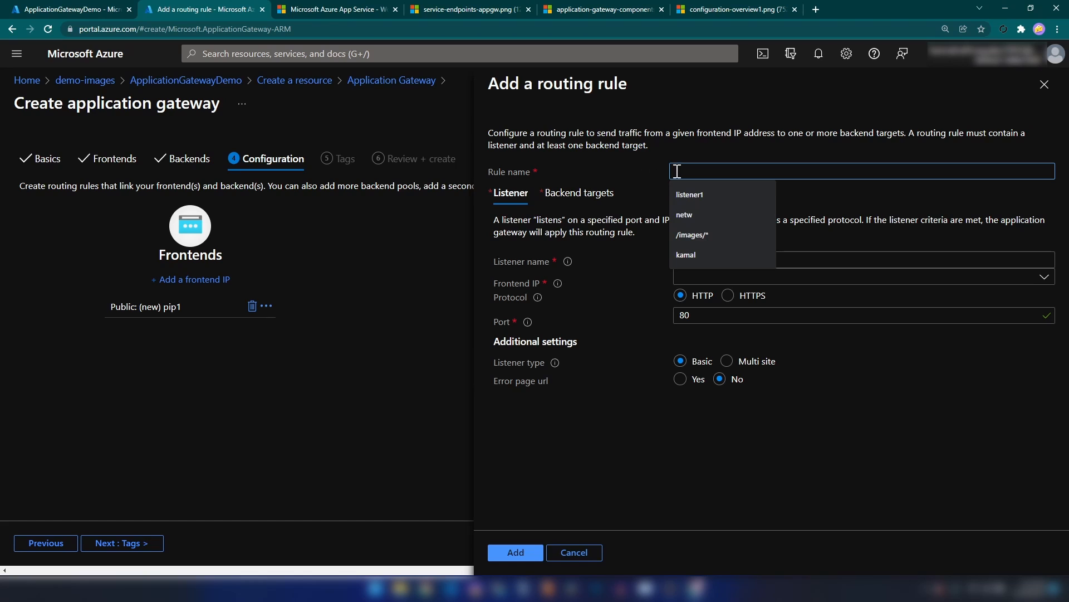
text(rul1)
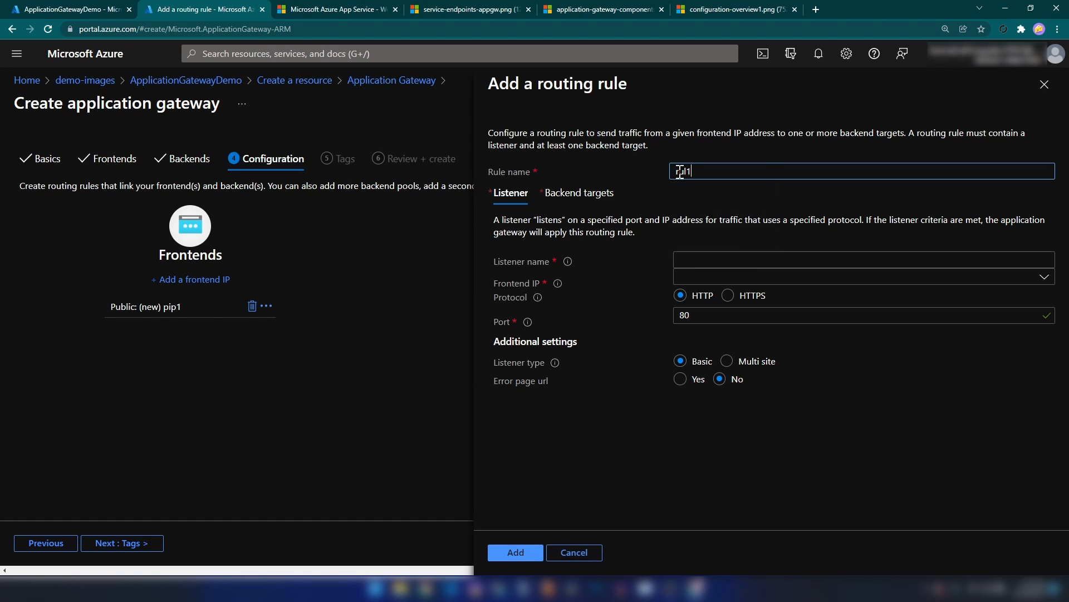
key(BackSpace)
text(e1)
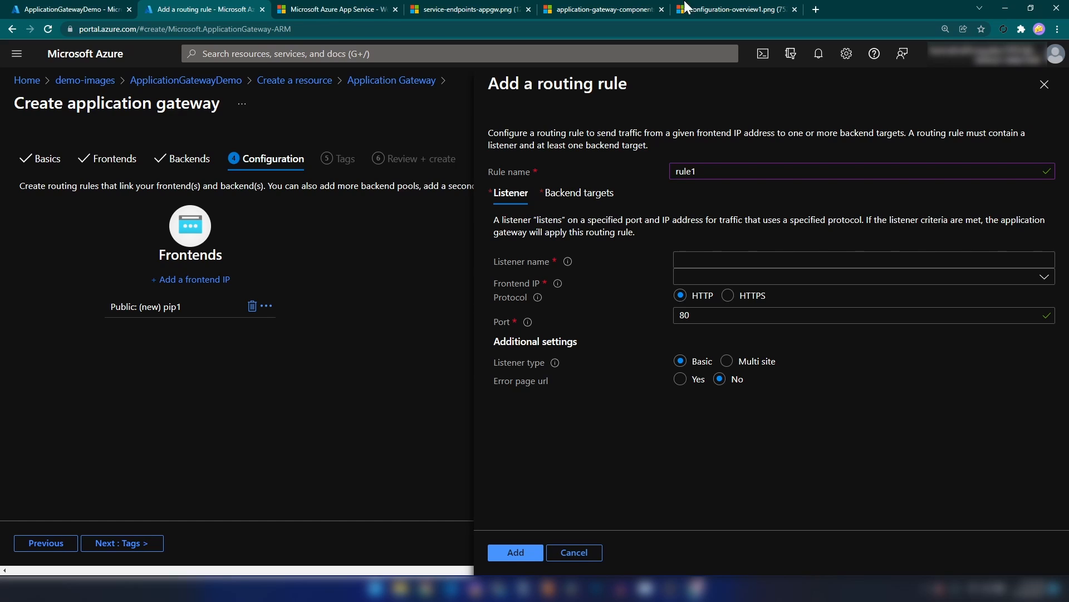
- Consult the components diagram about the listener, and name the rule's listener listener1 with the Public frontend IP
click(604, 10)
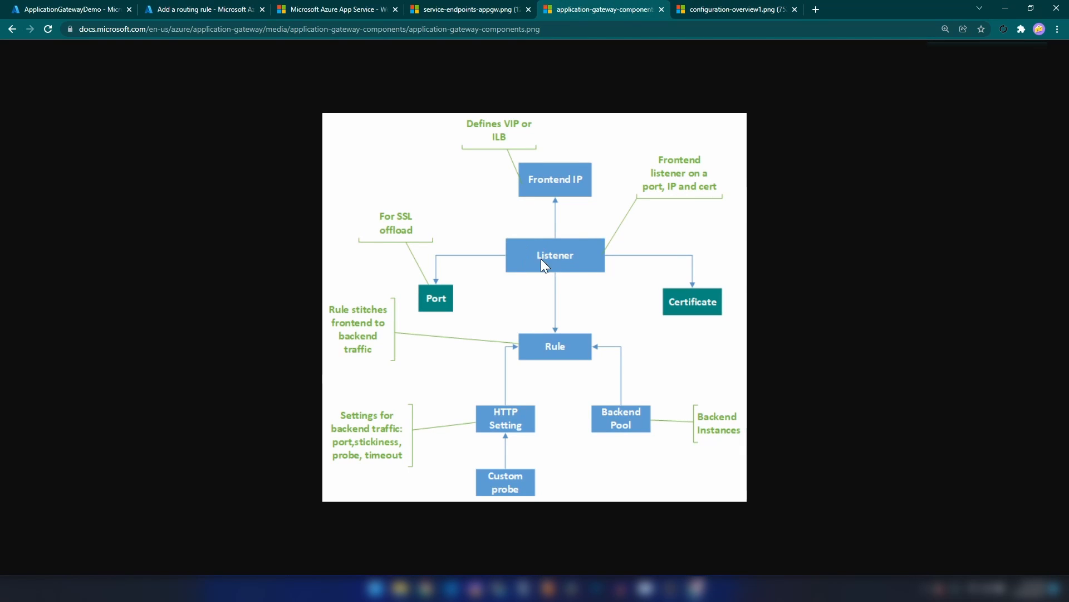
click(203, 10)
text(lintener1)
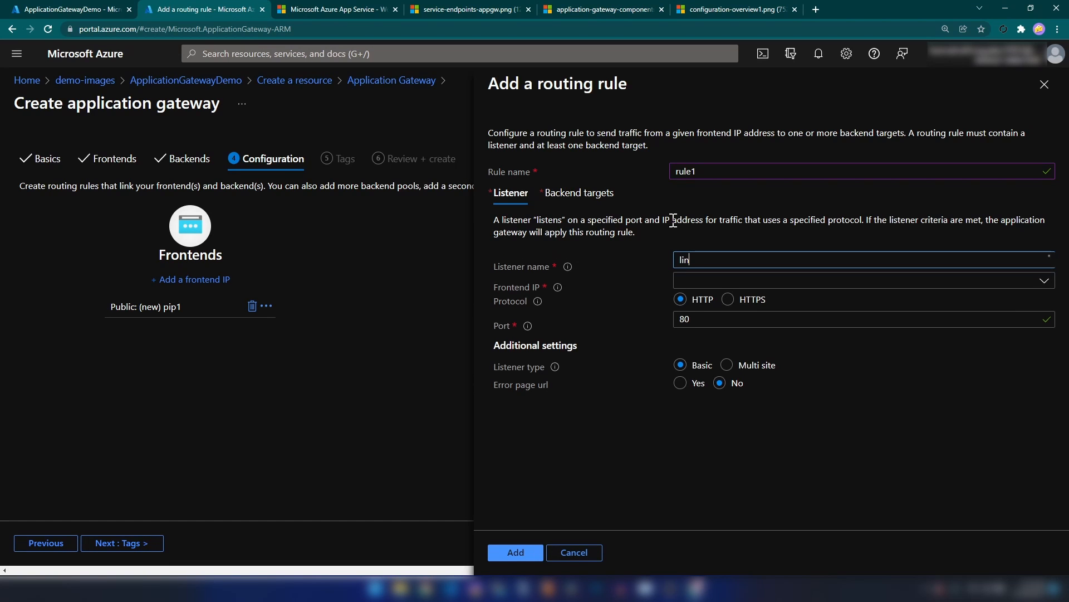
click(702, 279)
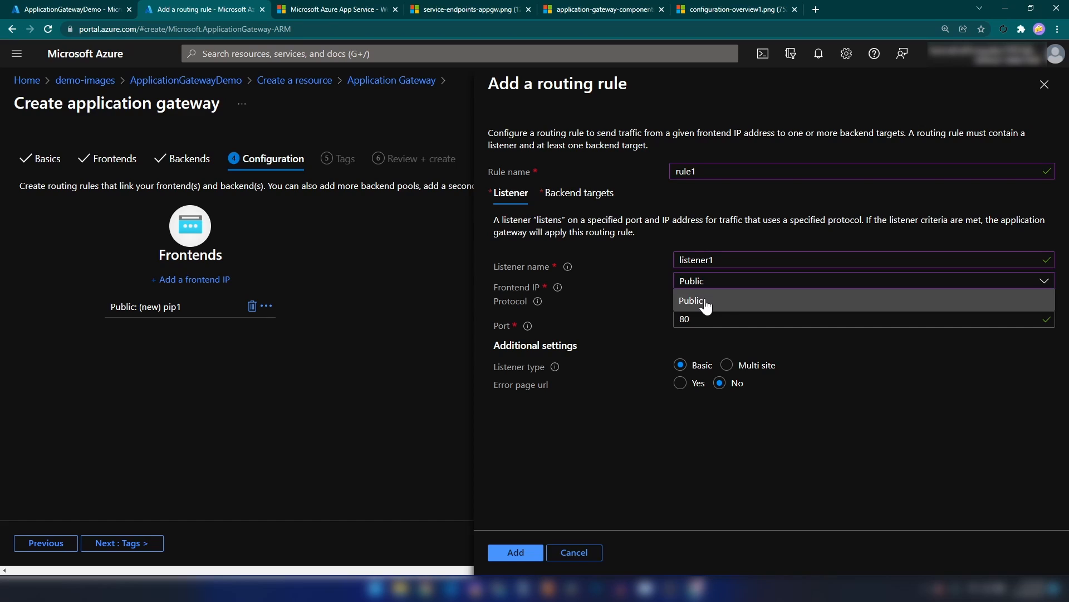
click(706, 305)
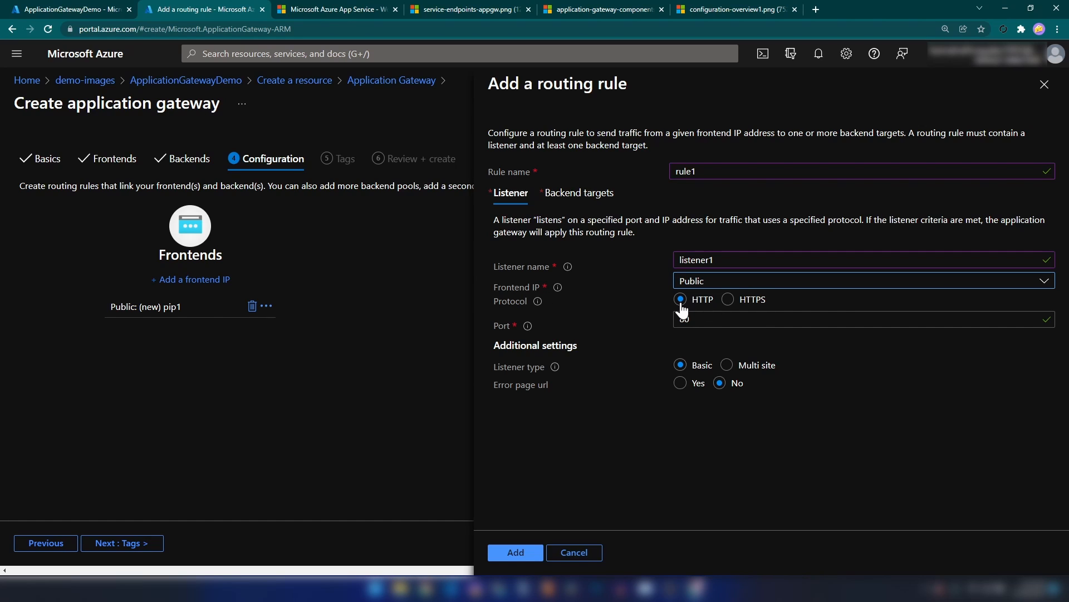
click(516, 354)
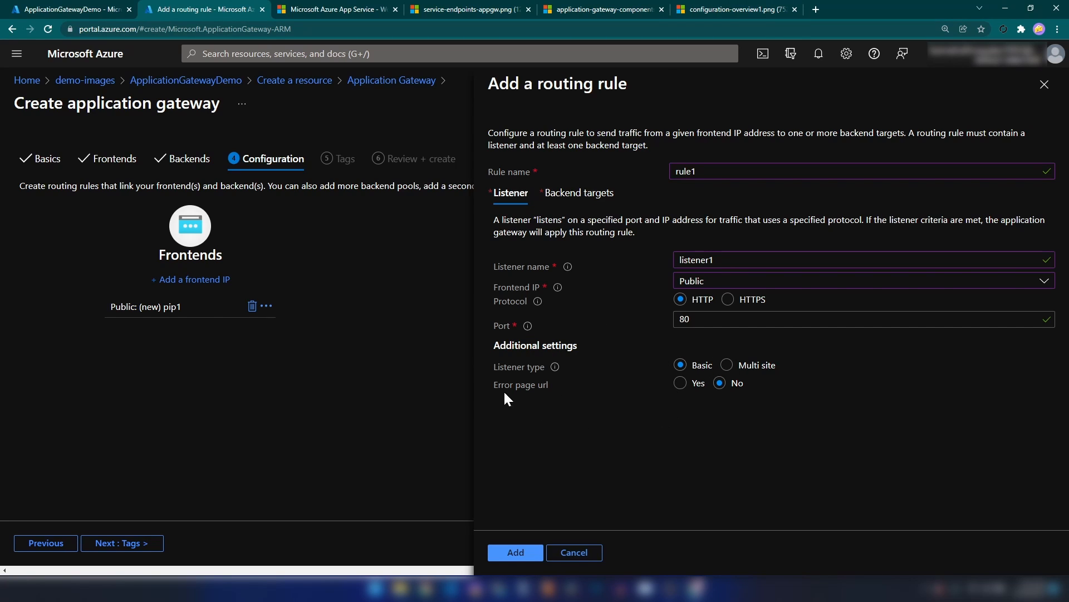
- Enable the listener's error page URL option to examine its Bad gateway and Forbidden fields, and set it back to No
click(694, 382)
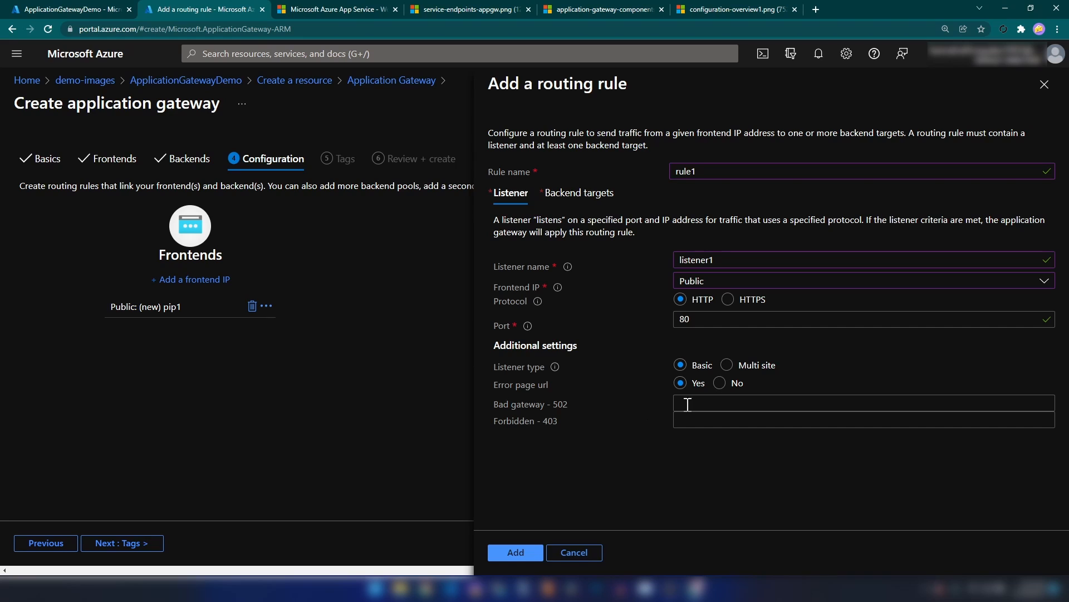
drag(498, 385, 586, 403)
click(520, 406)
drag(498, 421, 578, 415)
drag(495, 403, 595, 409)
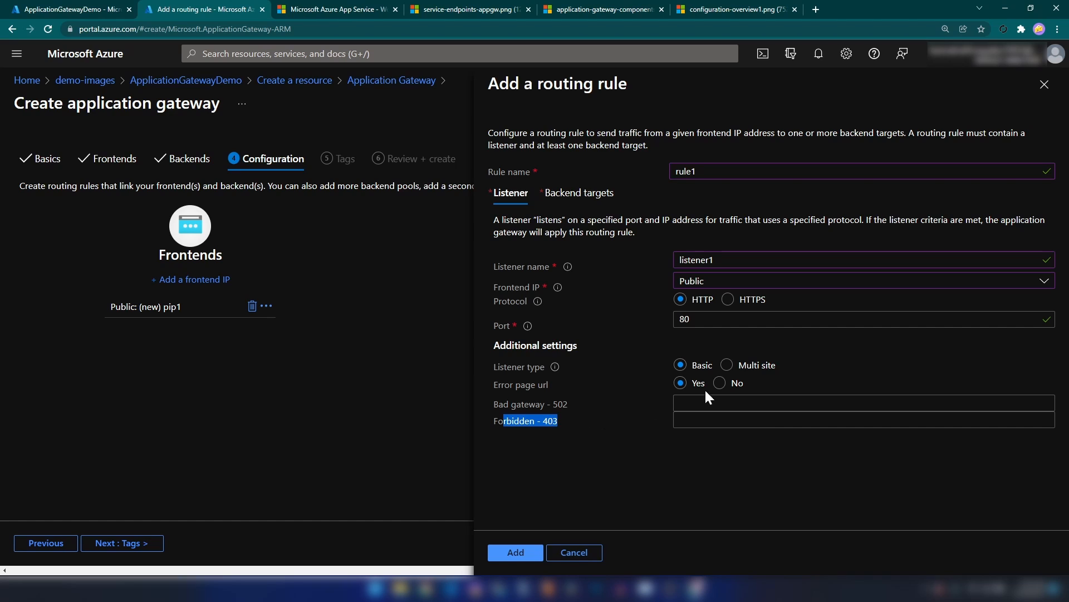
click(550, 393)
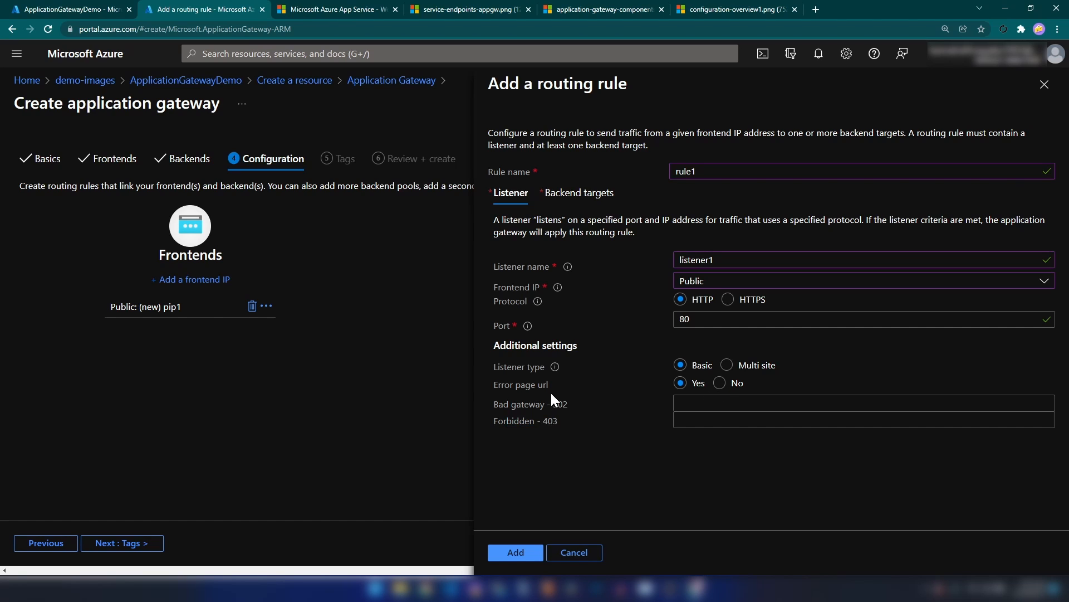
click(720, 384)
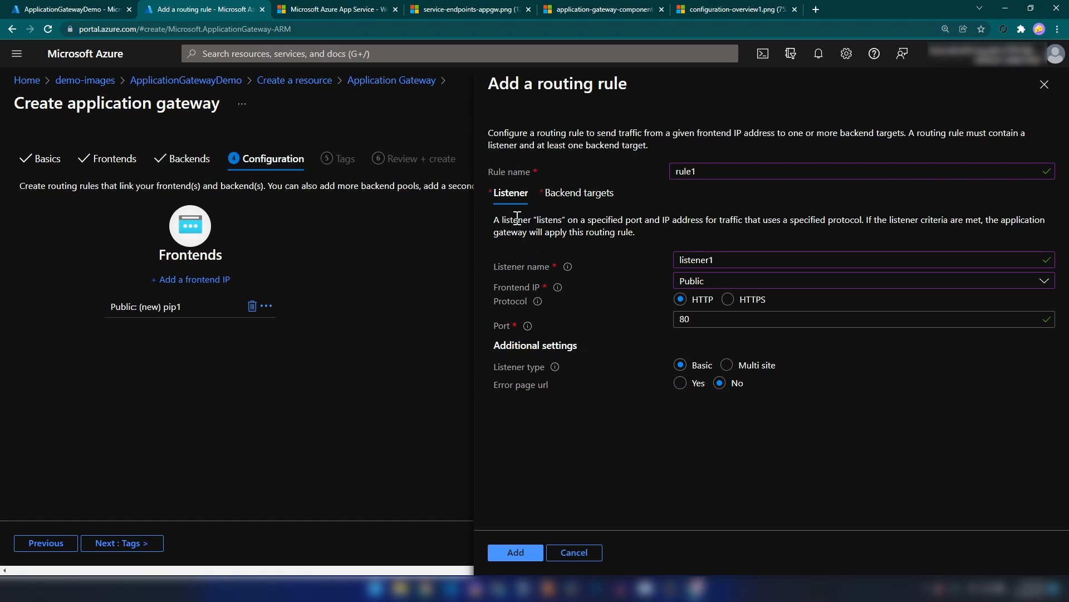
- Review the backend targets of the routing rule and choose bp_images as its backend target
drag(517, 218, 693, 439)
click(693, 440)
click(580, 208)
drag(493, 215, 607, 229)
click(526, 257)
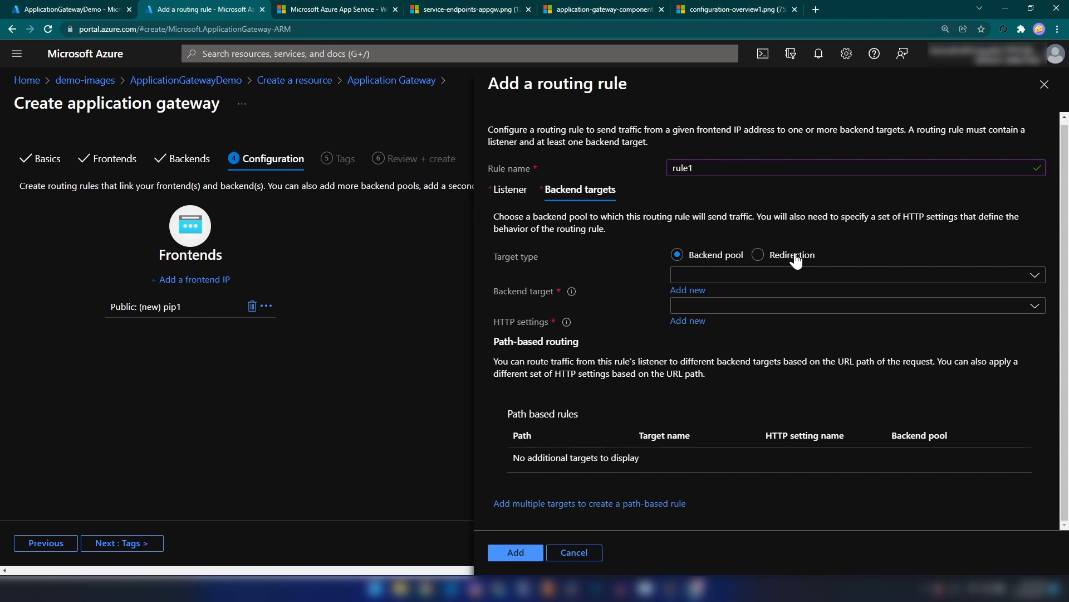
click(692, 276)
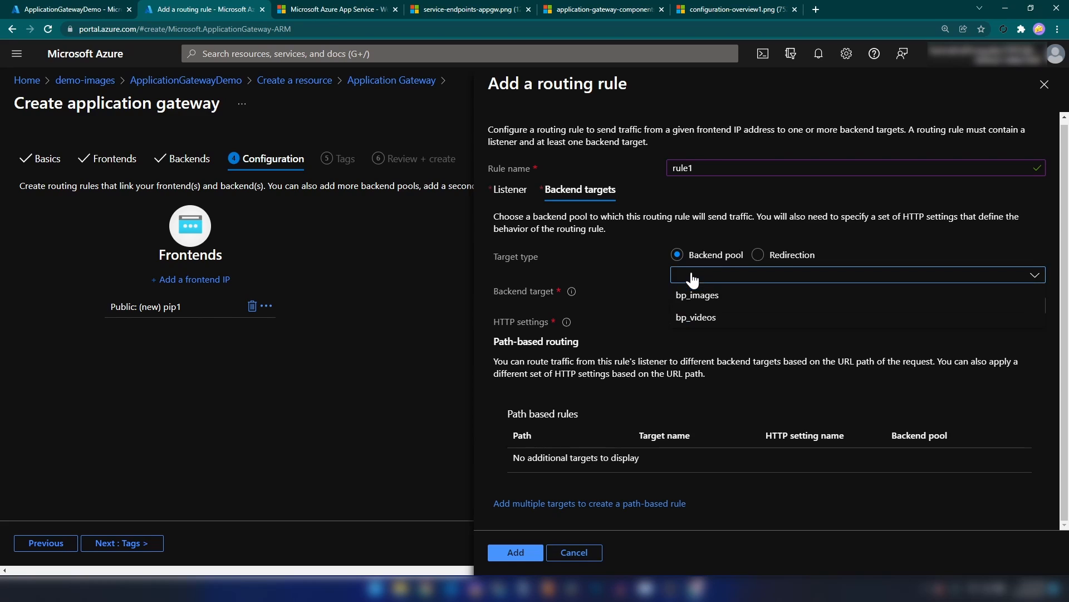
click(612, 279)
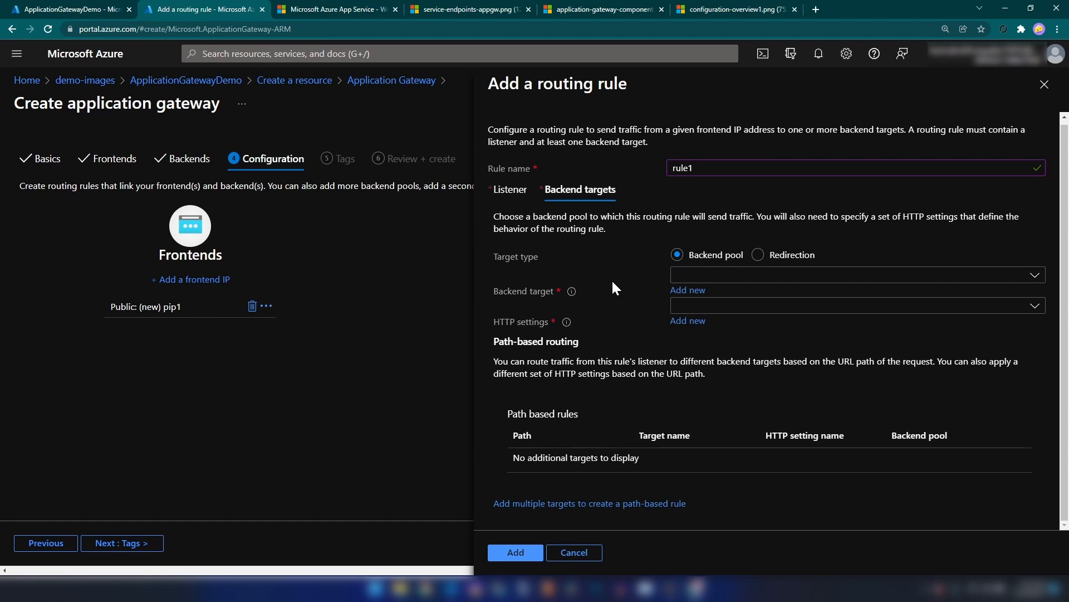
click(709, 279)
click(707, 301)
click(703, 282)
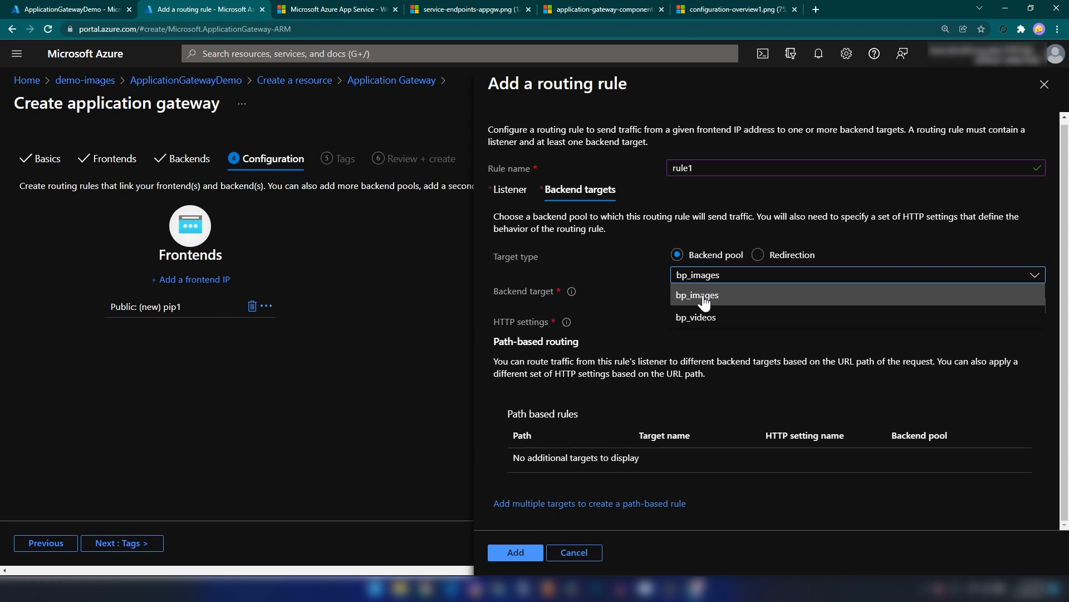
click(705, 298)
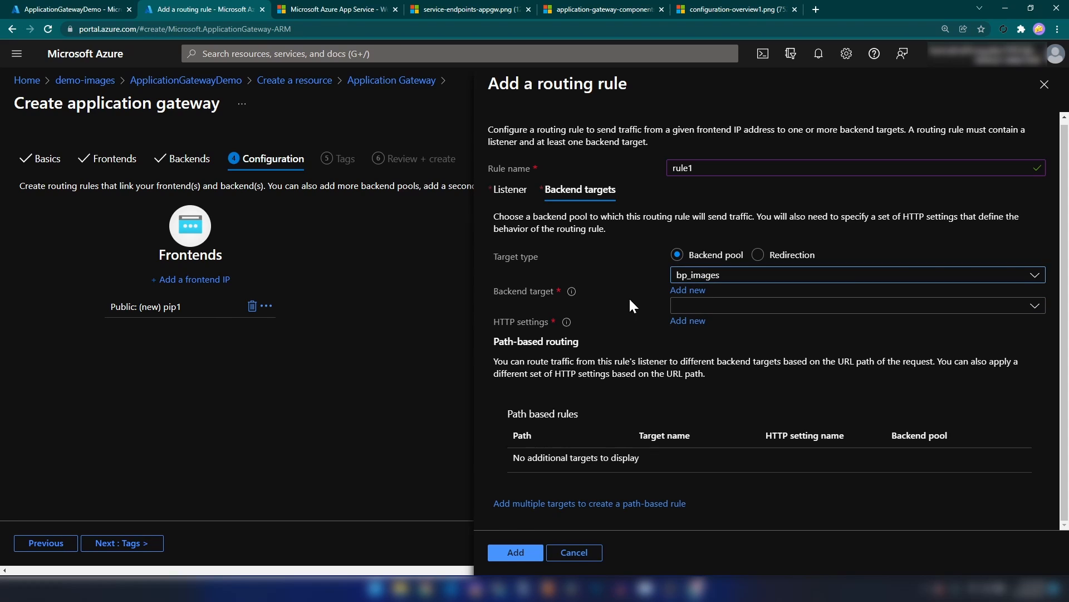
- Consult the components diagram about HTTP settings and start a new HTTP setting named setting1 for the rule
click(709, 306)
click(605, 316)
click(607, 9)
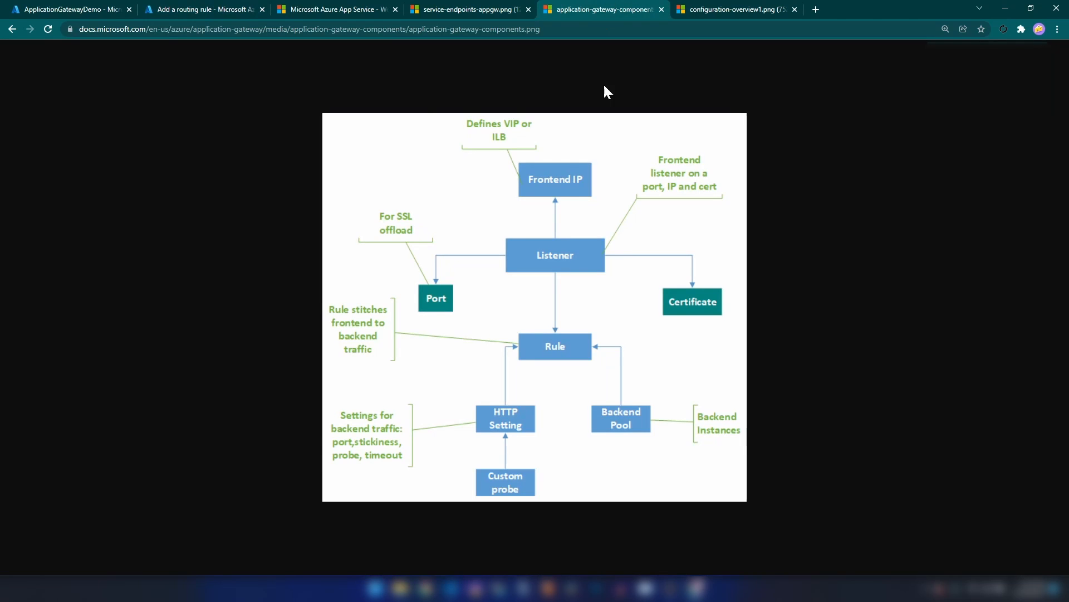
key(ctrl+2)
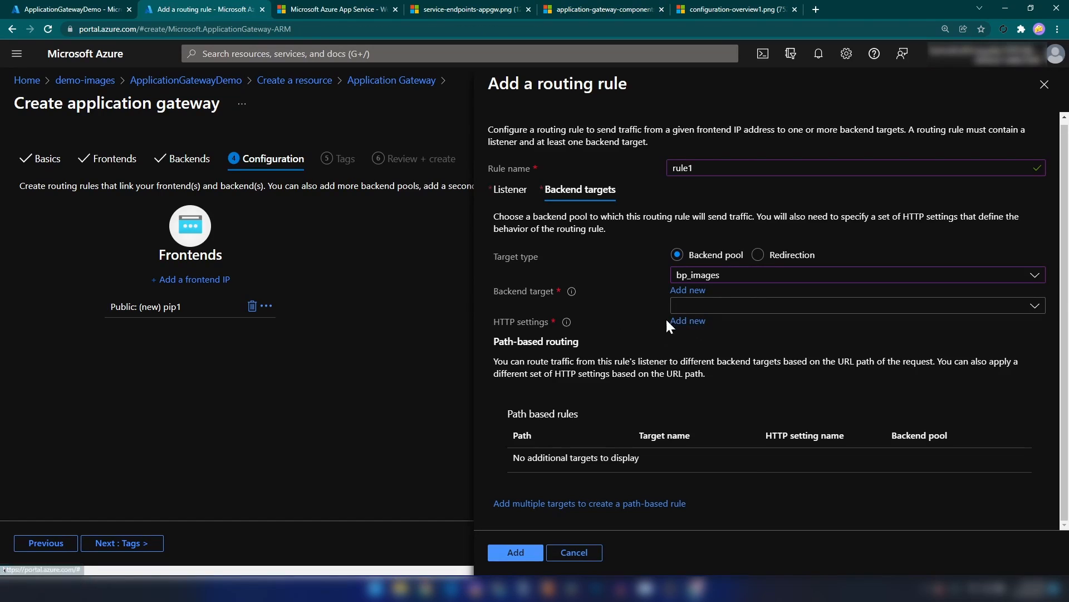
click(688, 322)
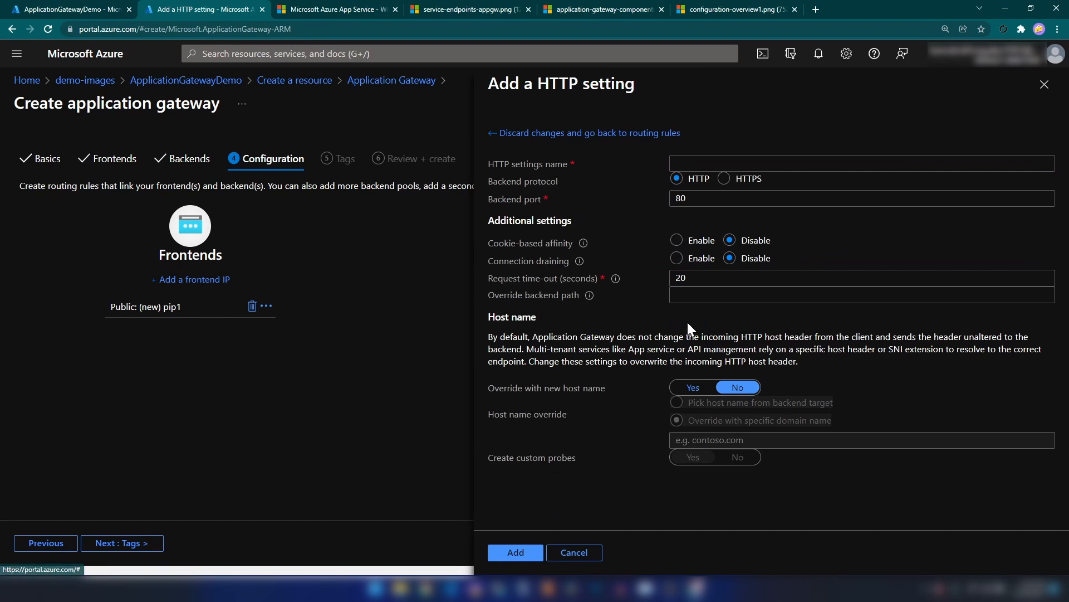
click(717, 158)
text(setting1)
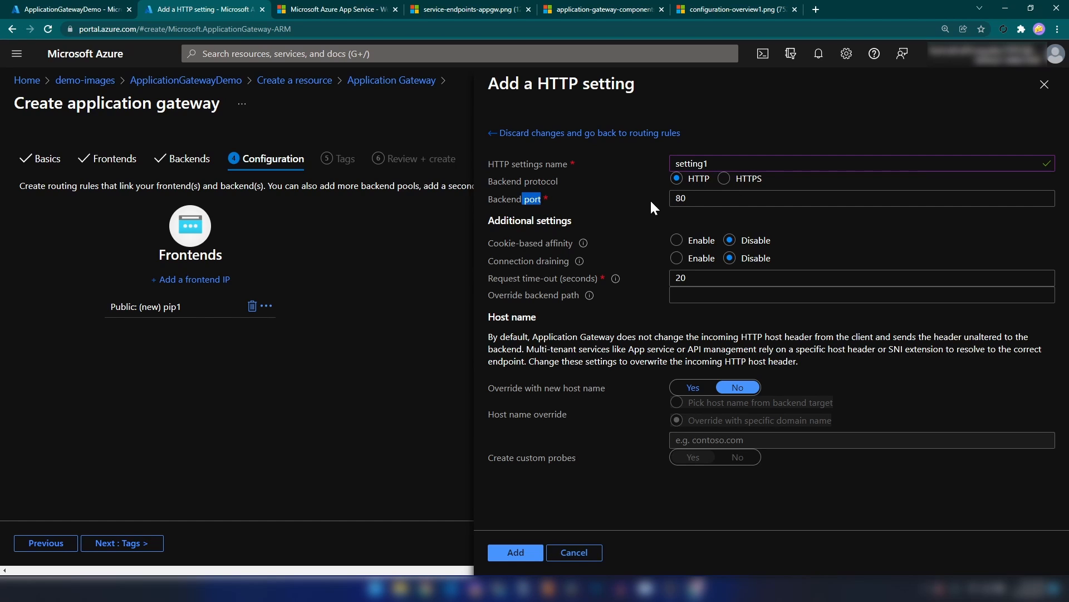
- Examine the HTTP setting's backend port, cookie-based affinity, connection draining and other additional settings
drag(704, 199, 635, 200)
click(706, 198)
click(697, 208)
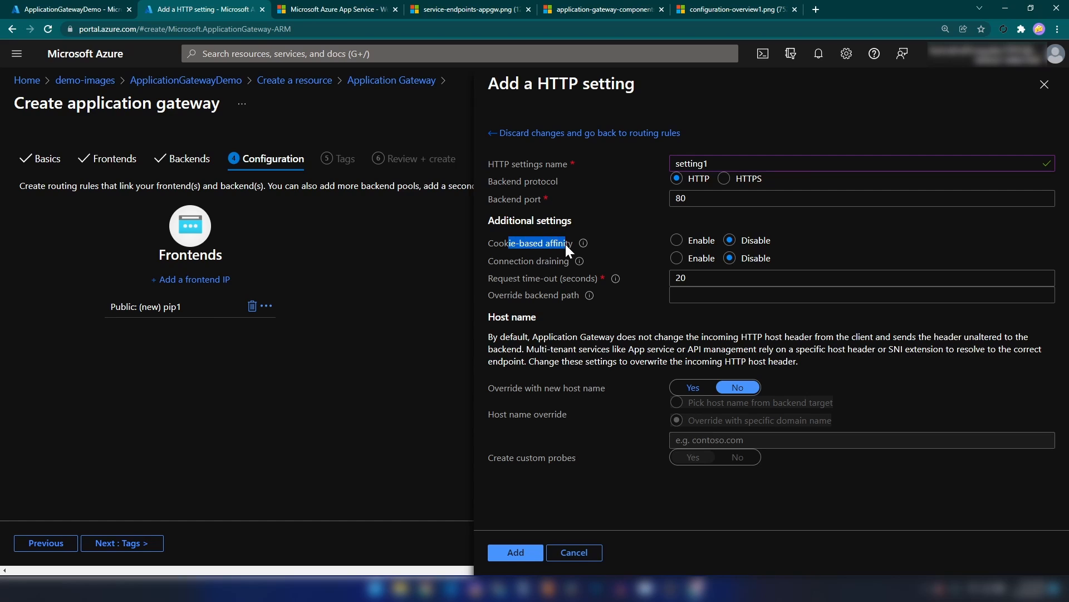
click(511, 261)
drag(522, 243, 563, 313)
drag(529, 189, 555, 315)
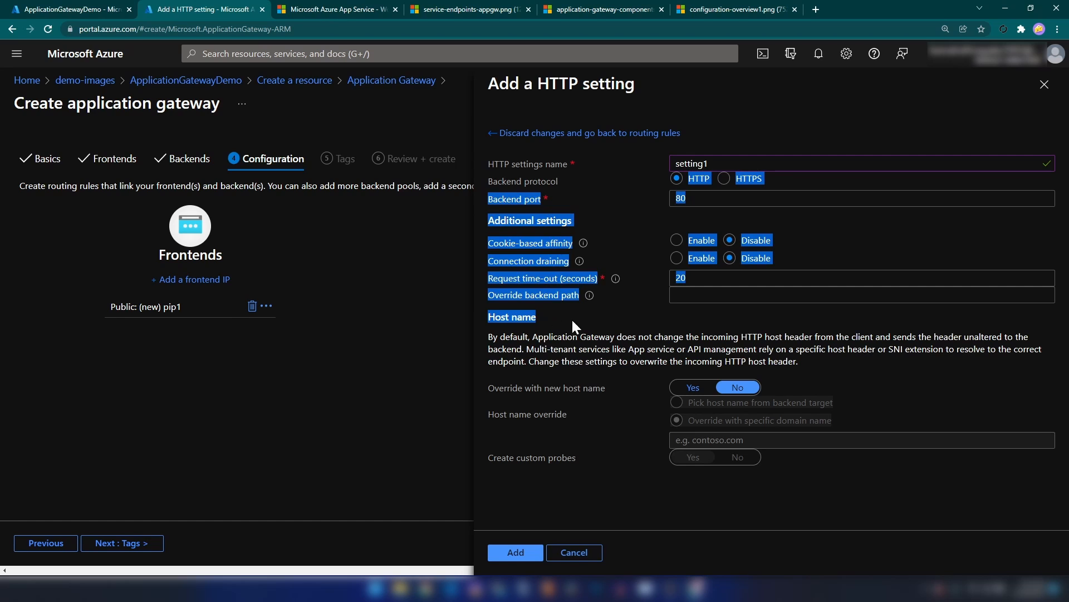
click(573, 319)
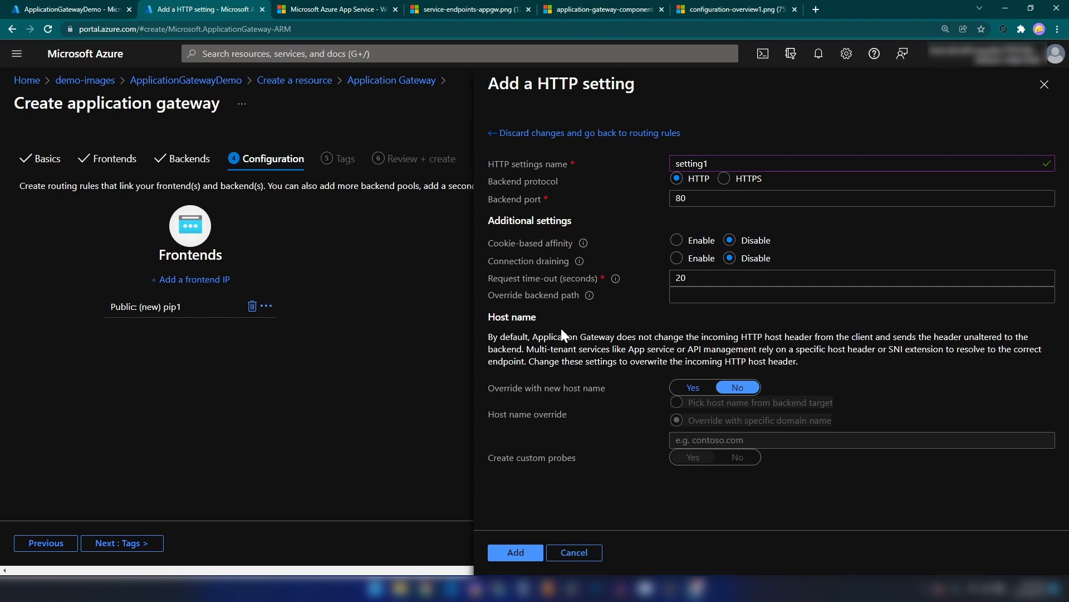
- Consult the components diagram about custom probes, review the host name notes, and add the HTTP setting with its default options
click(604, 10)
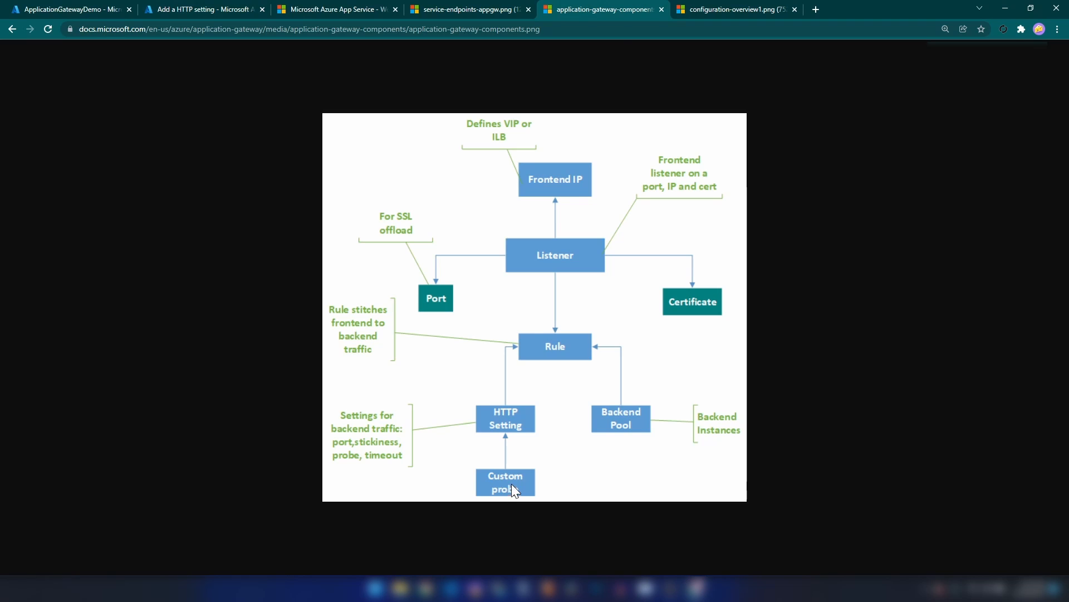
key(ctrl+2)
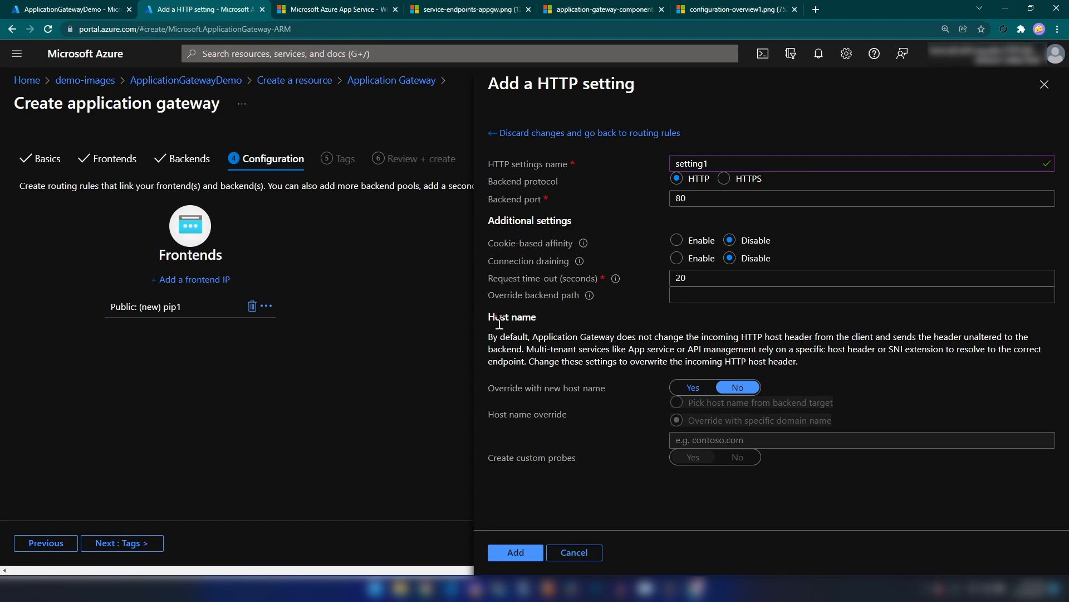
drag(495, 322, 528, 349)
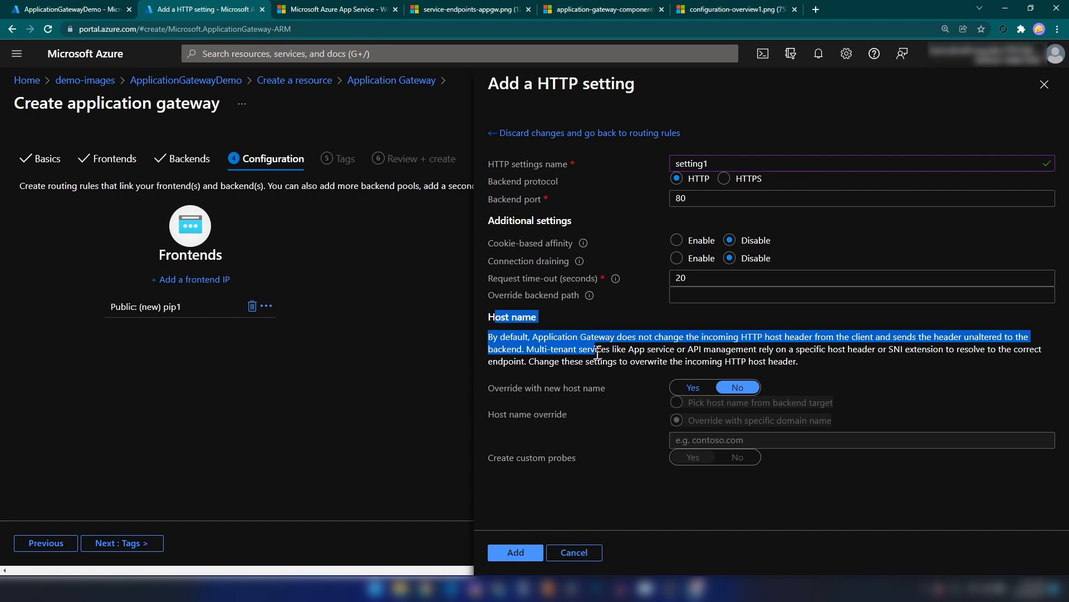
drag(538, 83, 624, 83)
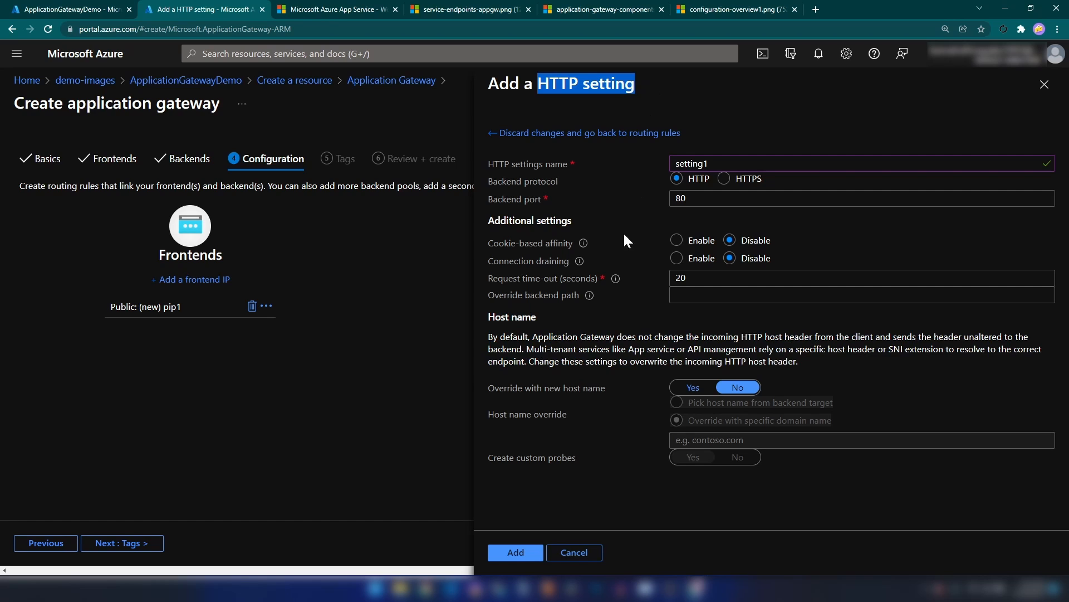
click(633, 376)
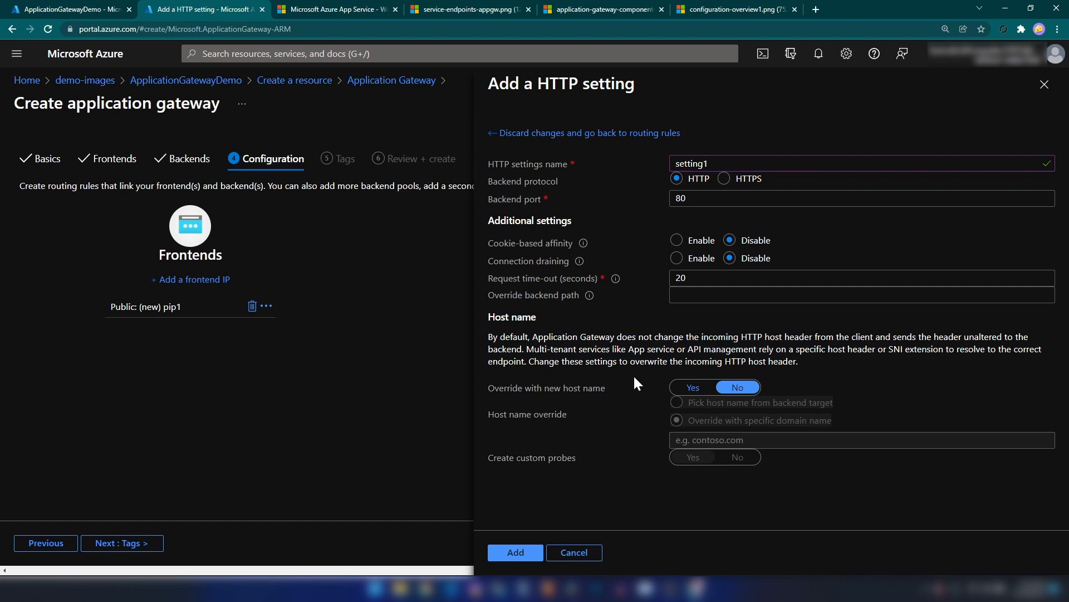
drag(554, 338, 577, 367)
click(577, 369)
click(523, 556)
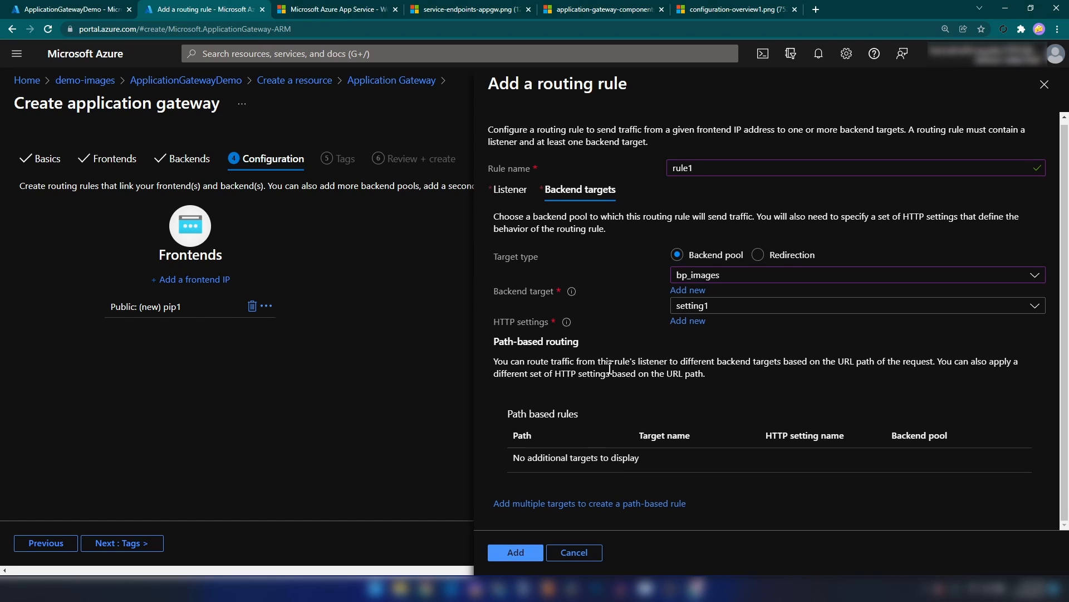
- Start a path-based rule in the routing rule with path /images/* and target name target1
drag(528, 341, 634, 371)
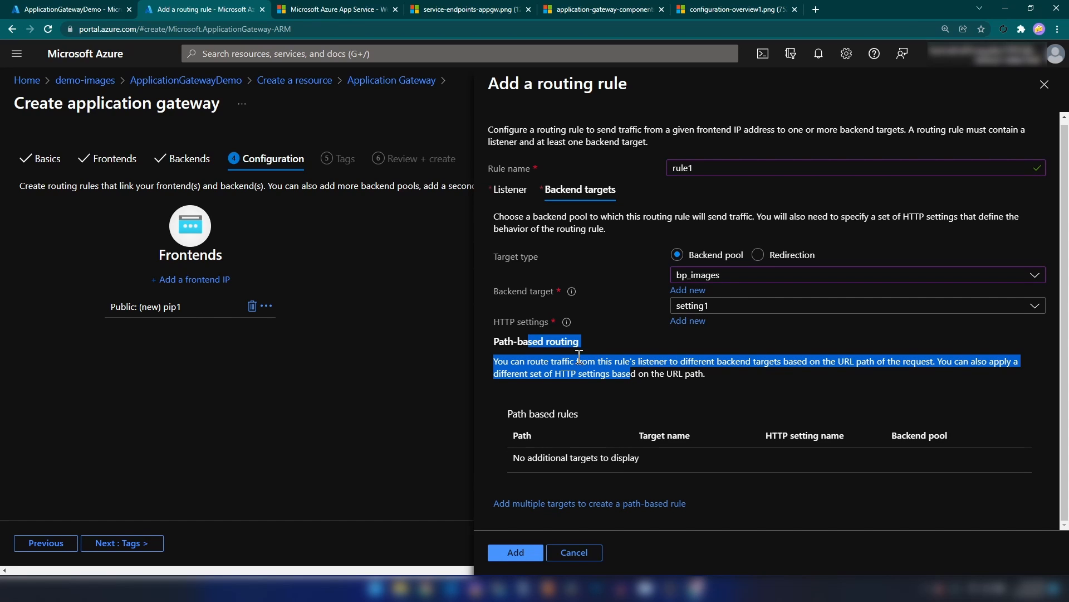
click(544, 505)
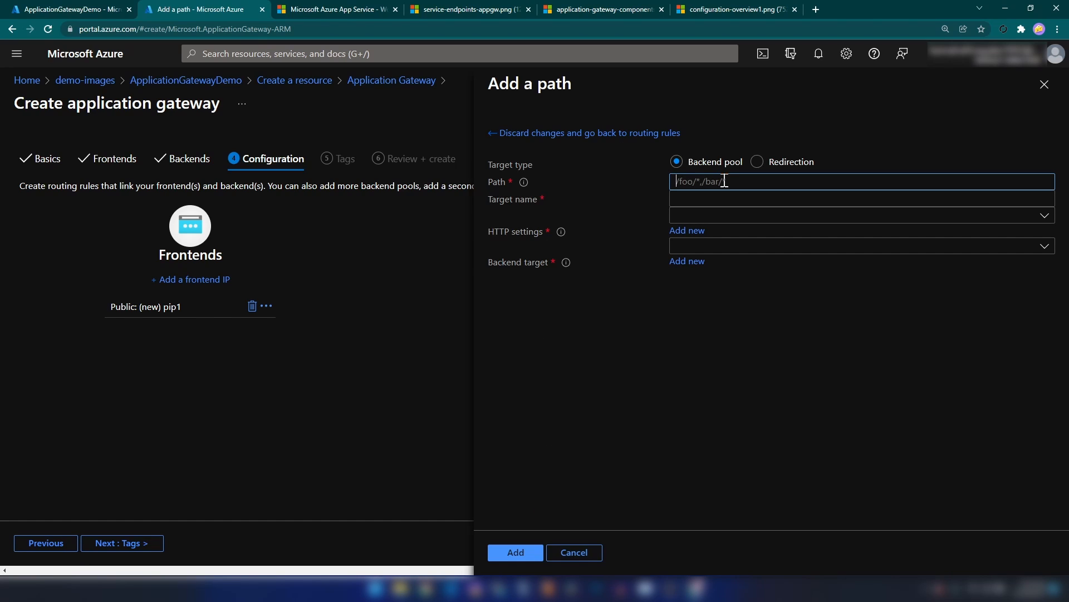
text(/images/*)
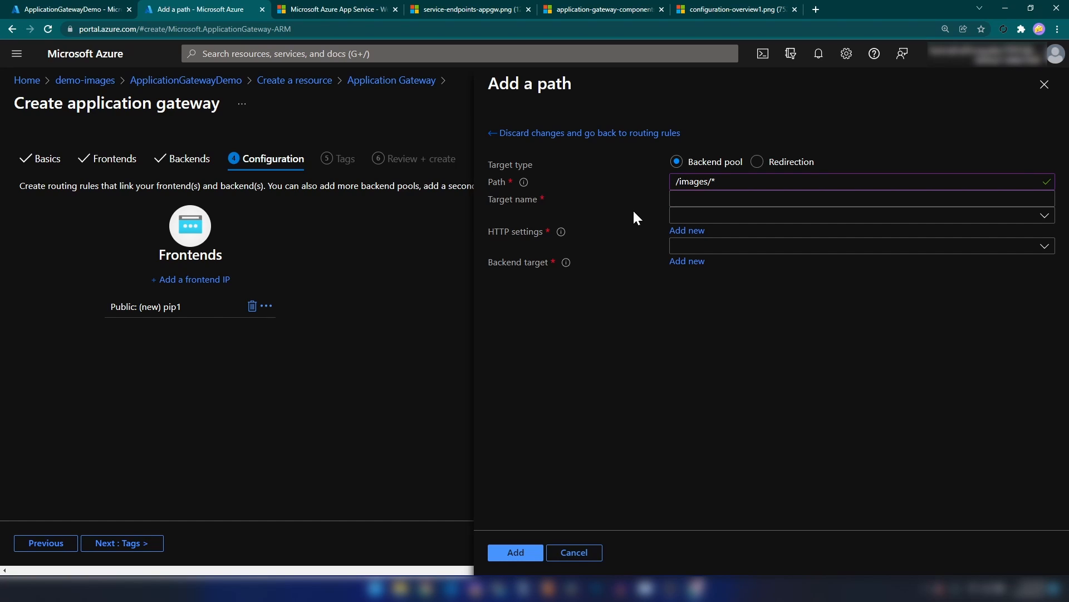
click(731, 198)
text(target1)
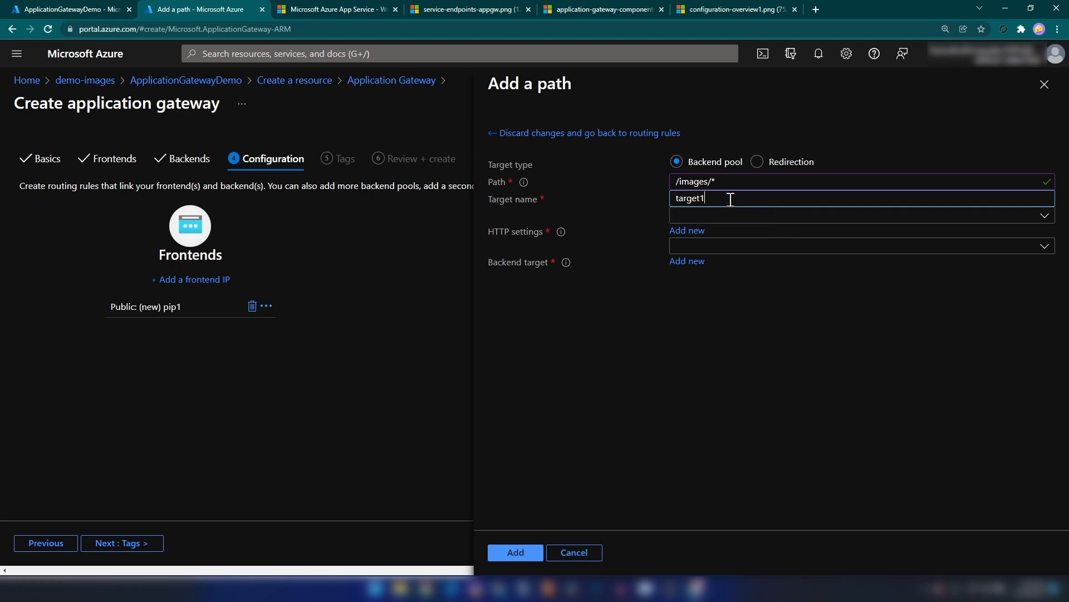
- Assign the HTTP setting setting1 and the backend target bp_images to the /images/* path and add it
click(703, 217)
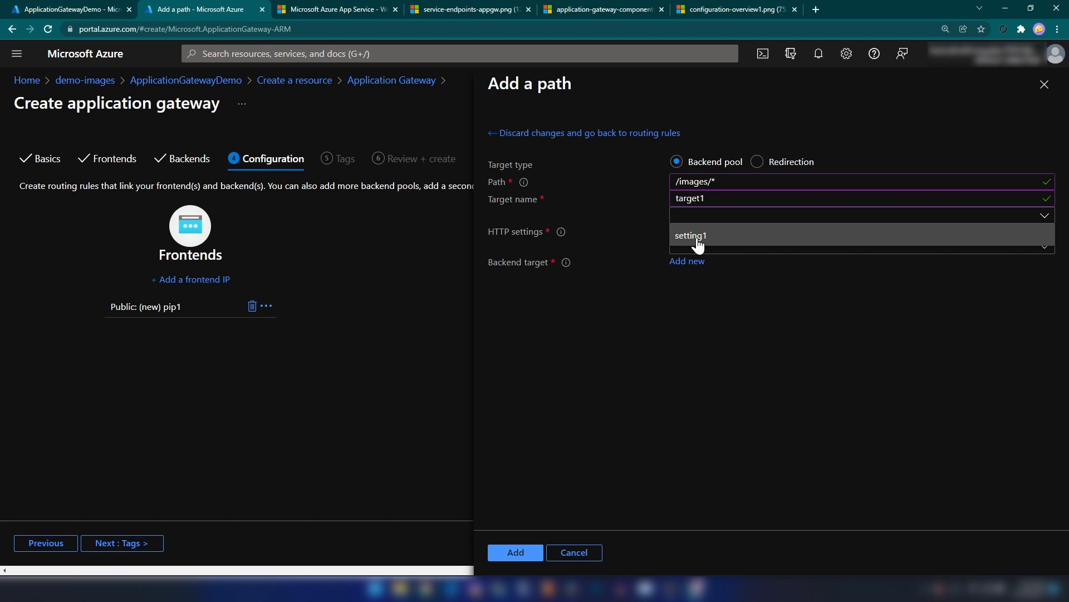
click(698, 239)
click(705, 248)
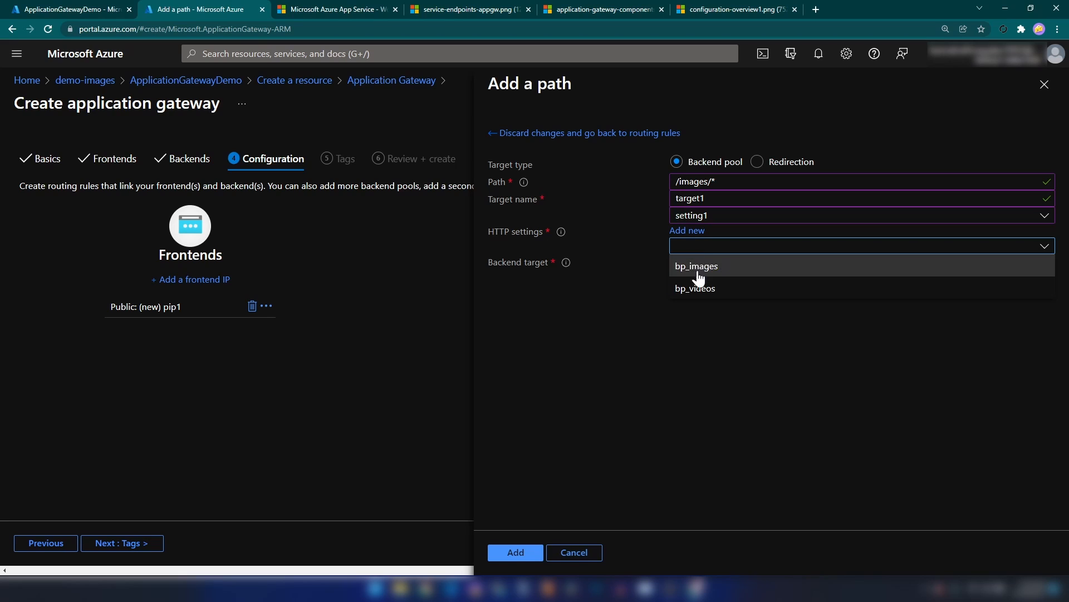
click(716, 269)
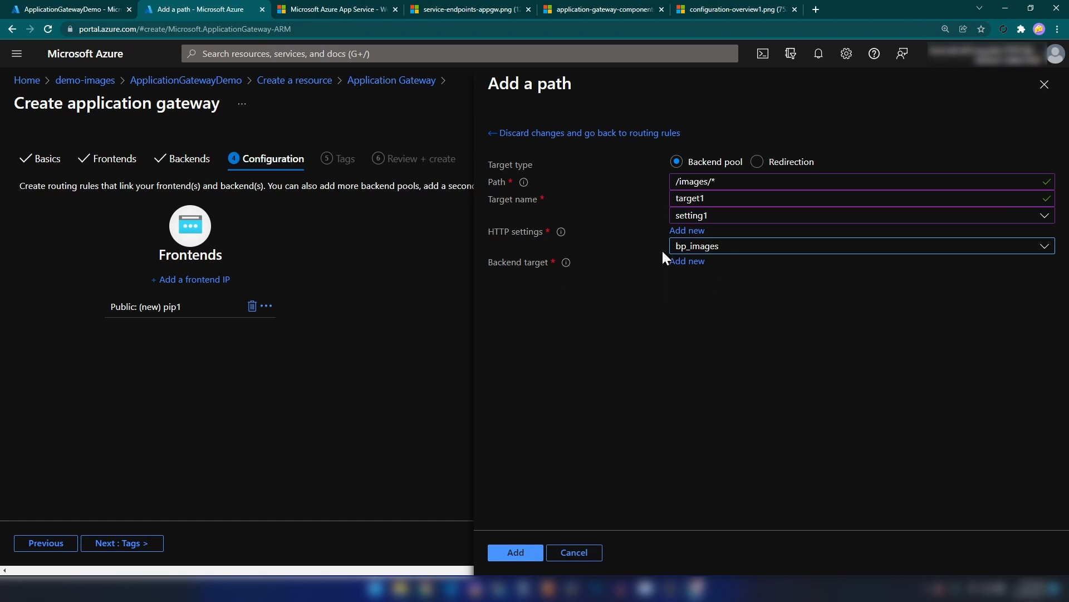
click(703, 246)
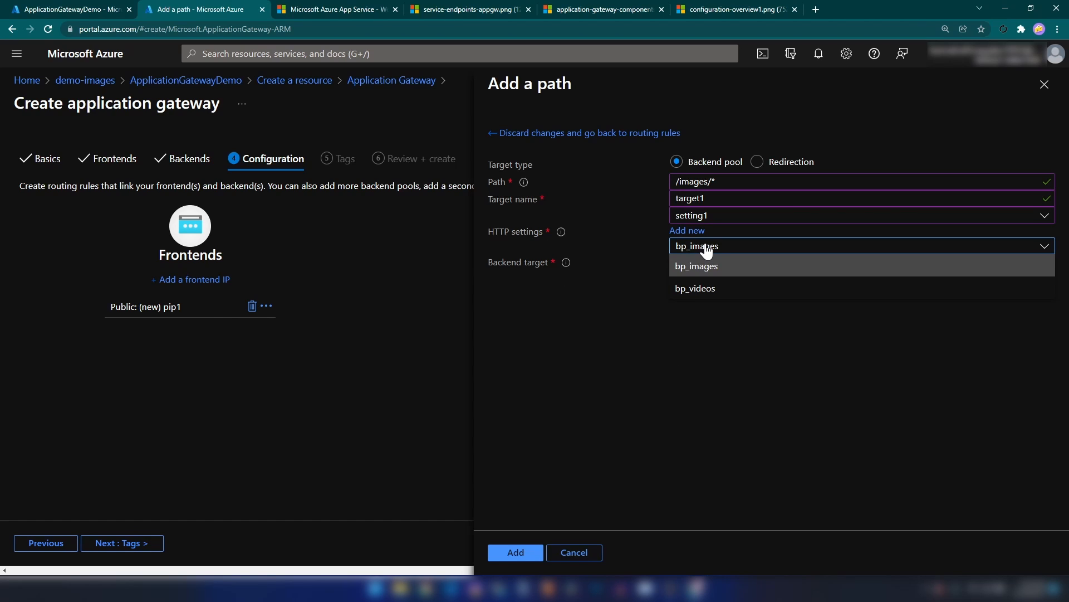
click(710, 270)
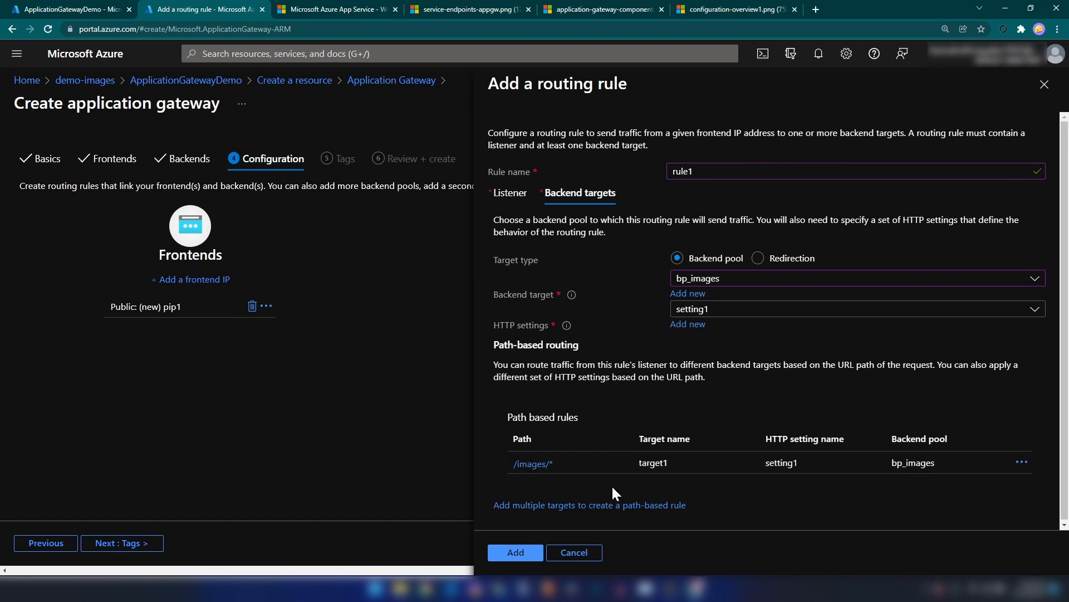
- Start a second path-based rule with path /videos/* and target name target2
click(554, 505)
click(714, 184)
text(/)
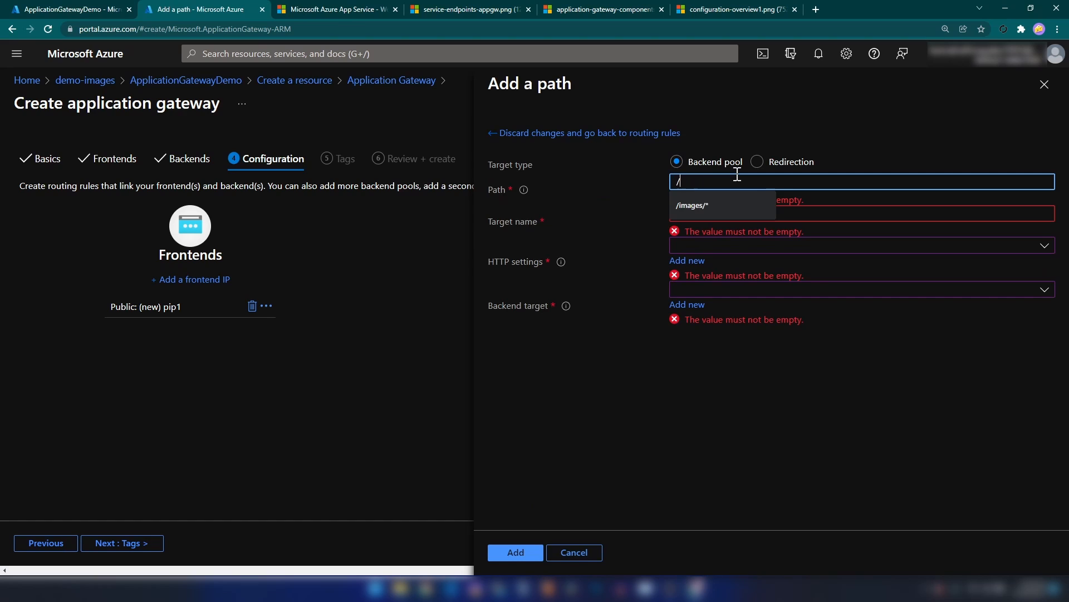
text(videos/*)
key(Tab)
text(target22)
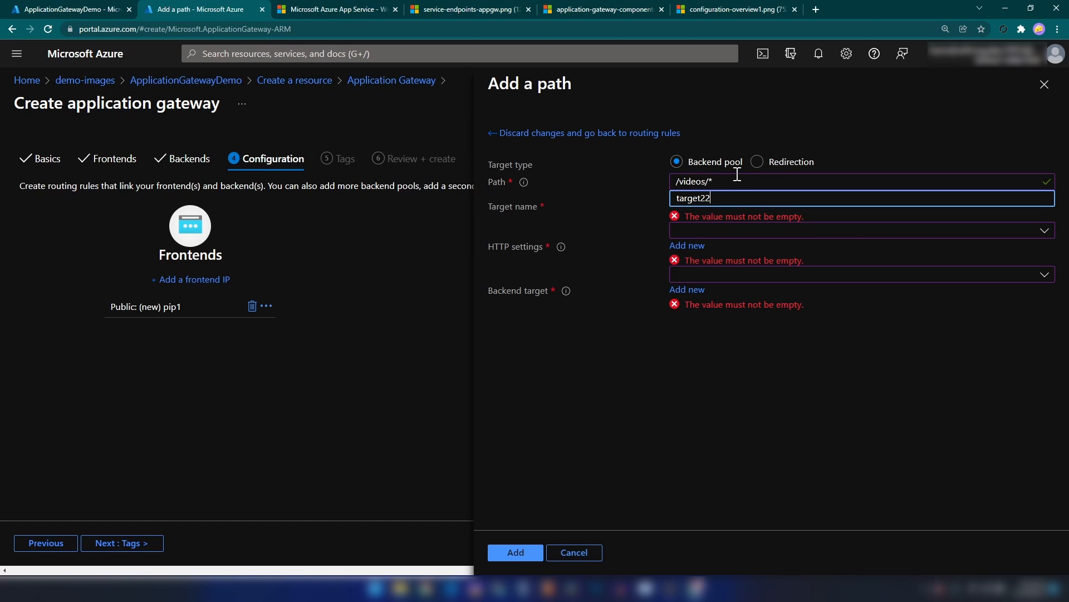
key(BackSpace)
- Assign the HTTP setting setting1 and the backend target bp_videos to the /videos/* path and add it
click(732, 219)
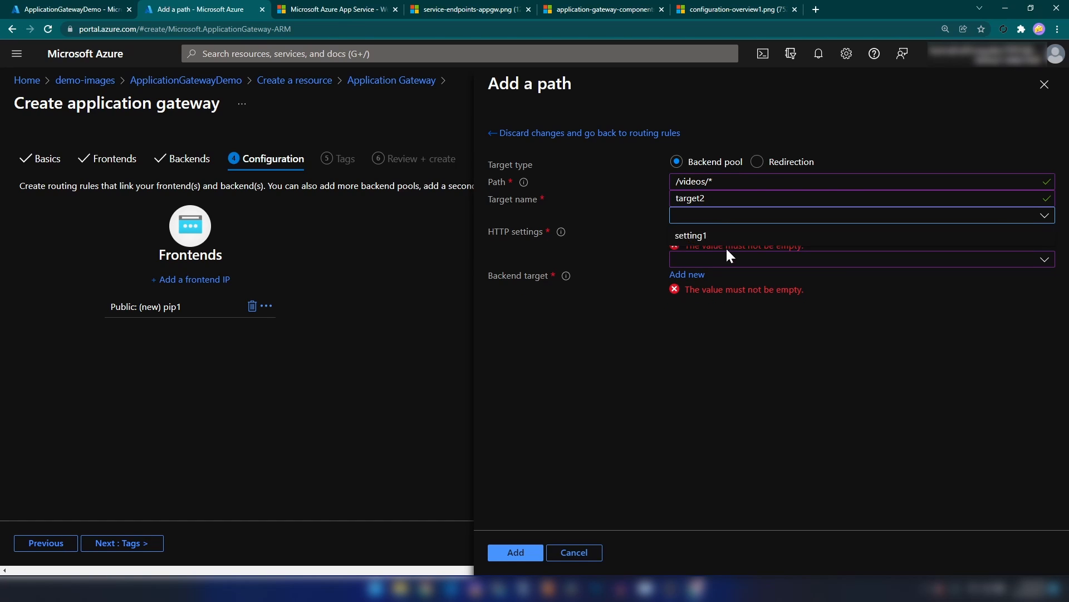
click(718, 239)
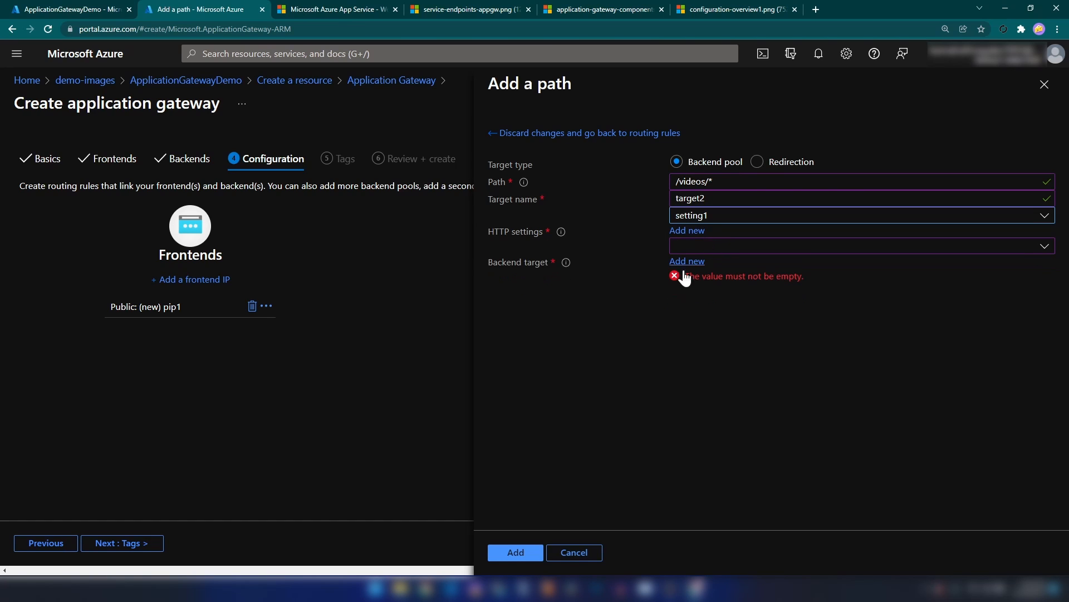
click(728, 247)
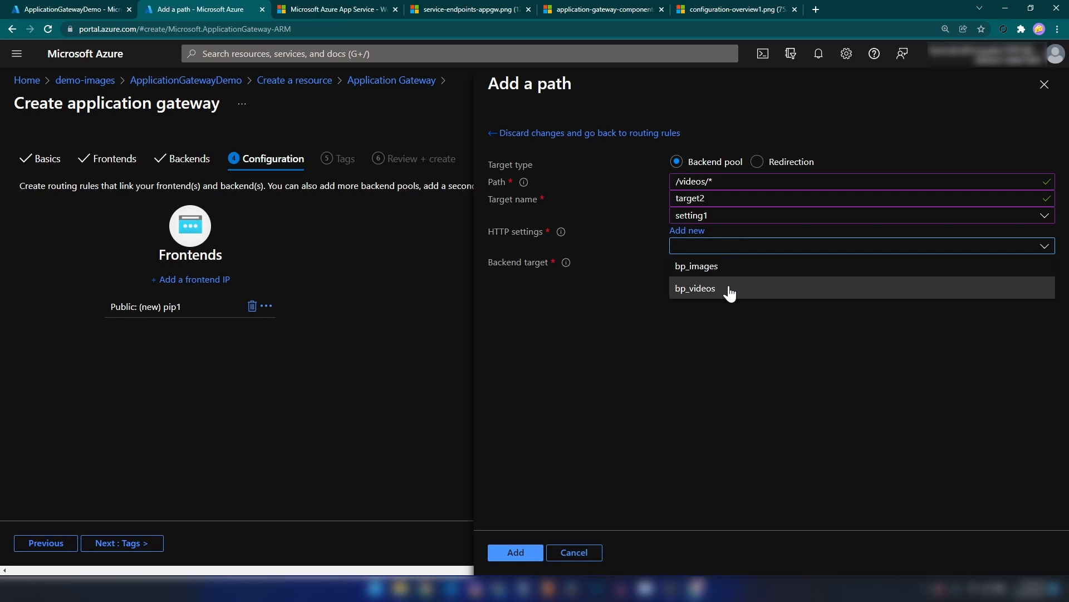
click(729, 289)
click(535, 553)
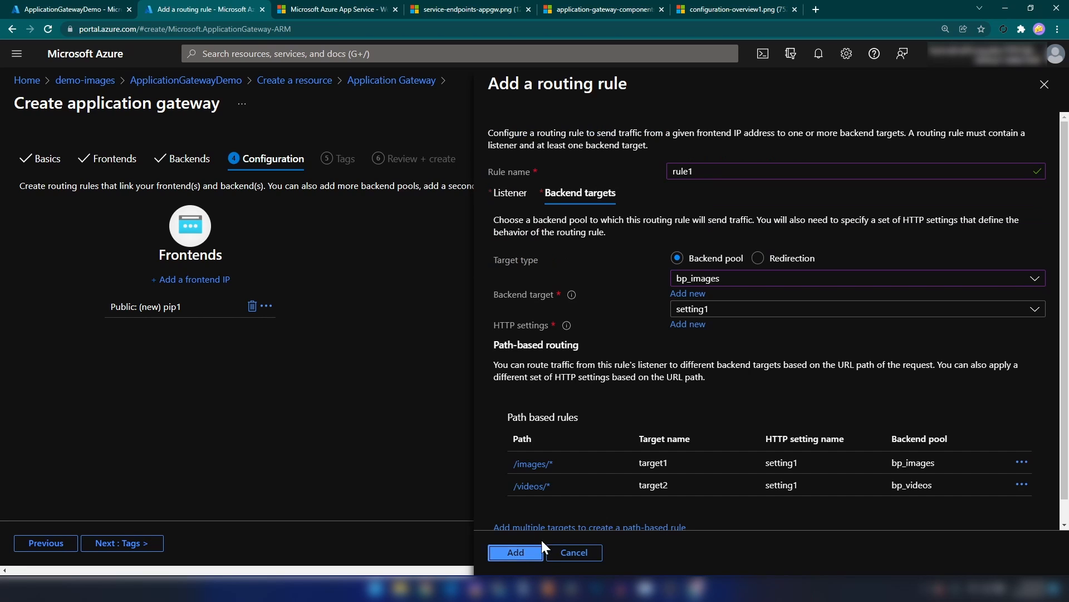
- Review the path-based rules and add the routing rule rule1 to the gateway configuration
click(683, 392)
scroll(787, 387, down, 1)
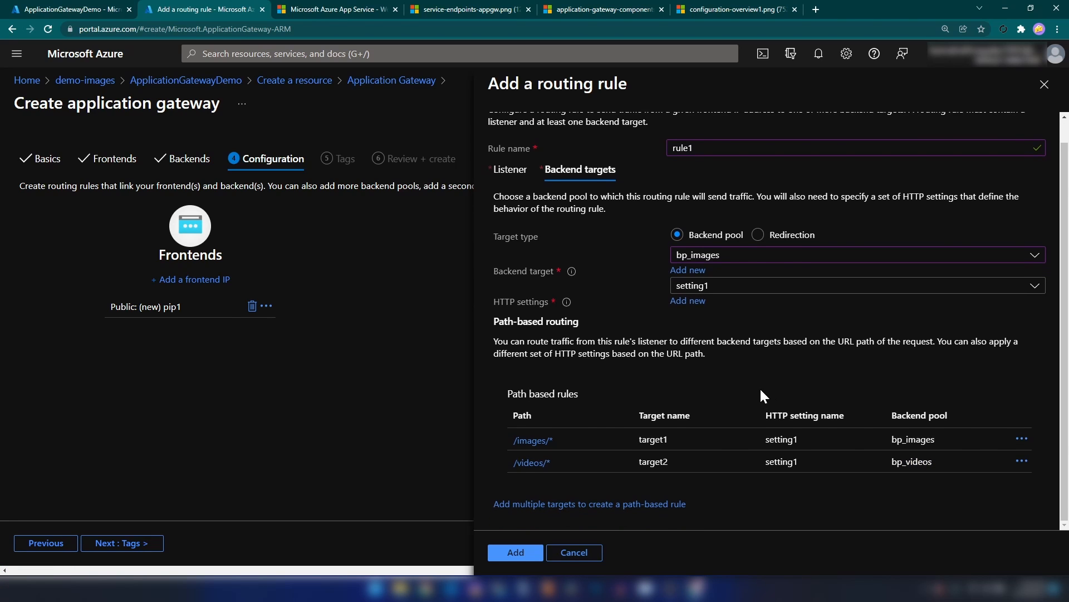
scroll(760, 386, up, 1)
click(536, 549)
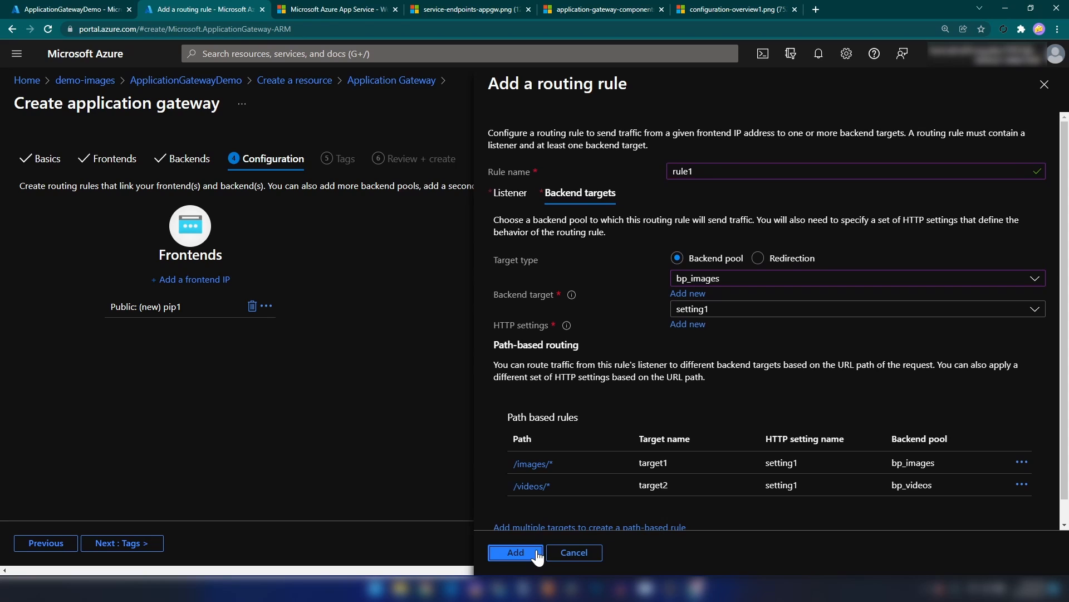
- Leave the tags empty, proceed to the final review and create the application gateway
click(160, 552)
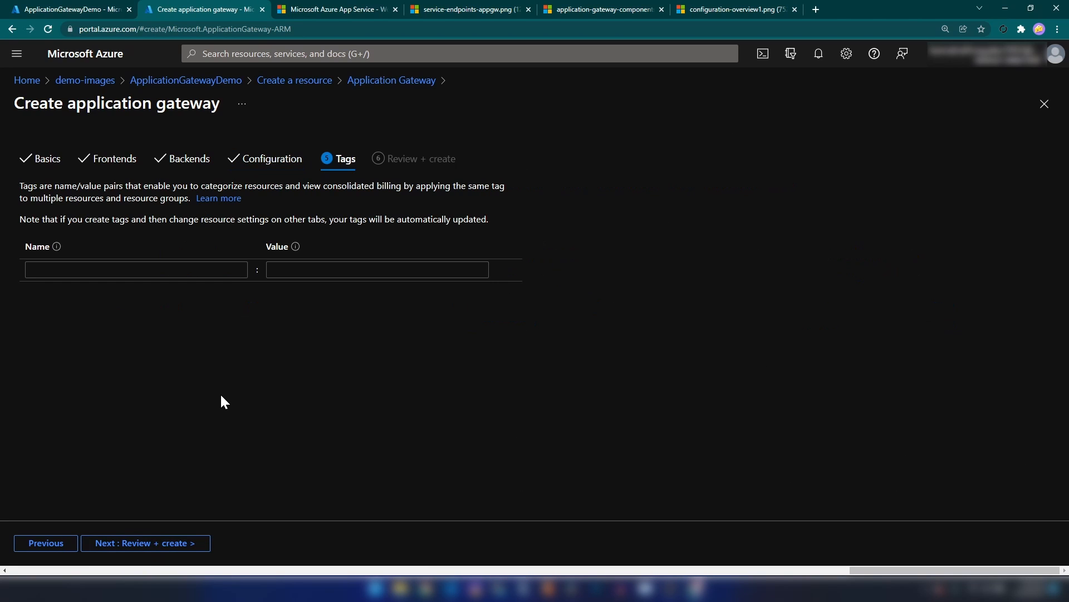
click(140, 544)
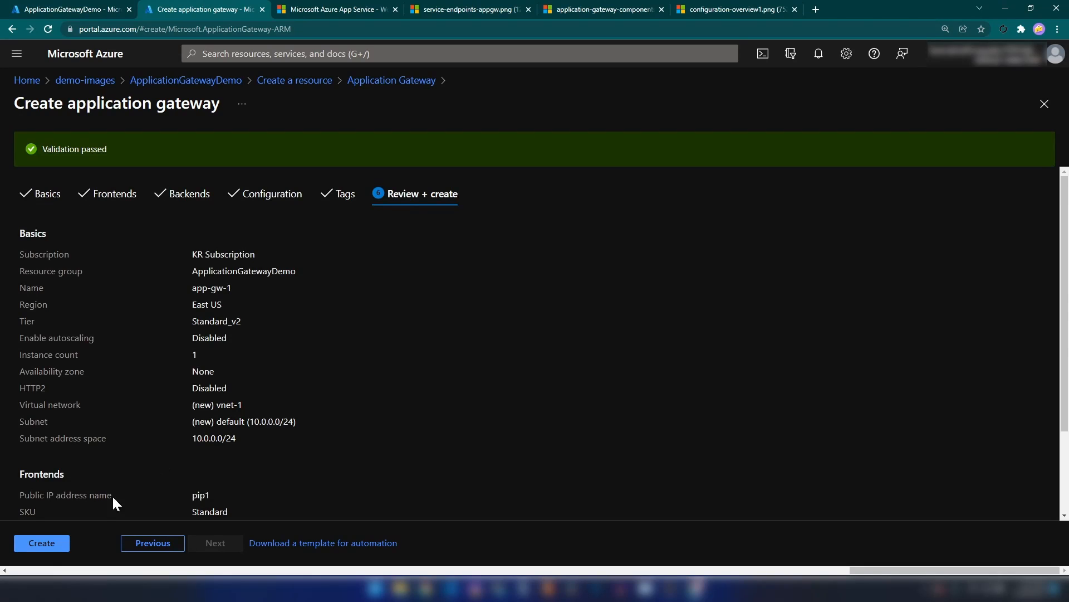
click(49, 545)
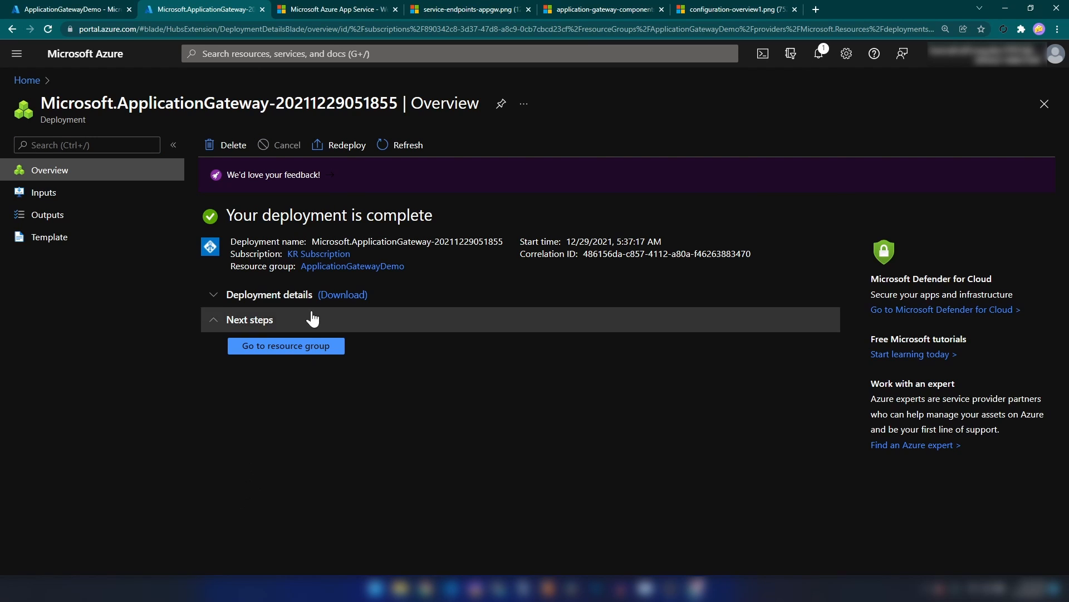
- Open app-gw-1 from the deployment's resource group and copy the IP address of its frontend public IP pip1
click(276, 346)
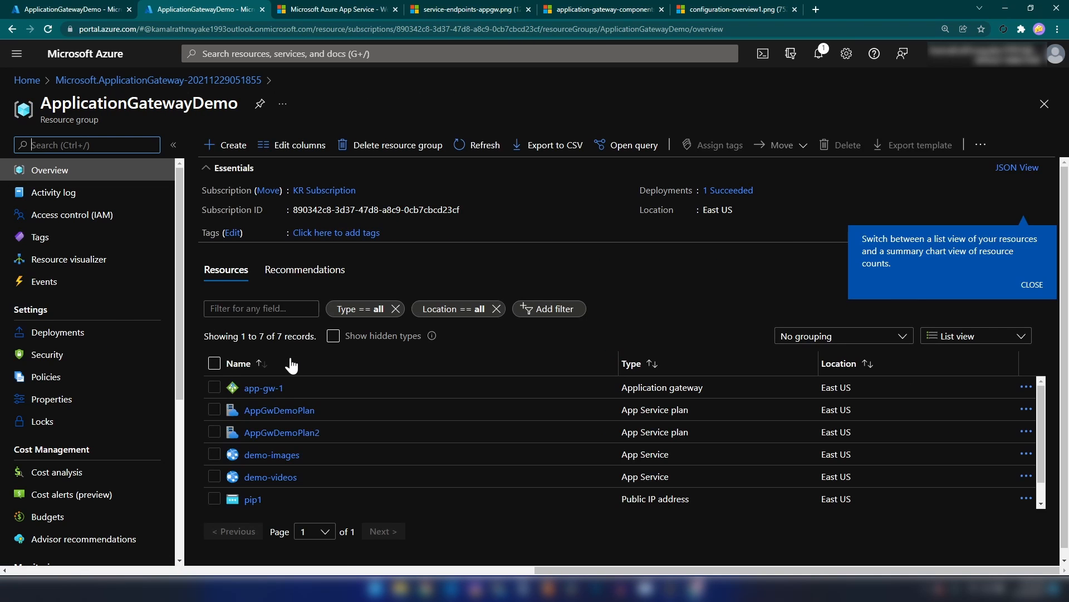
click(270, 385)
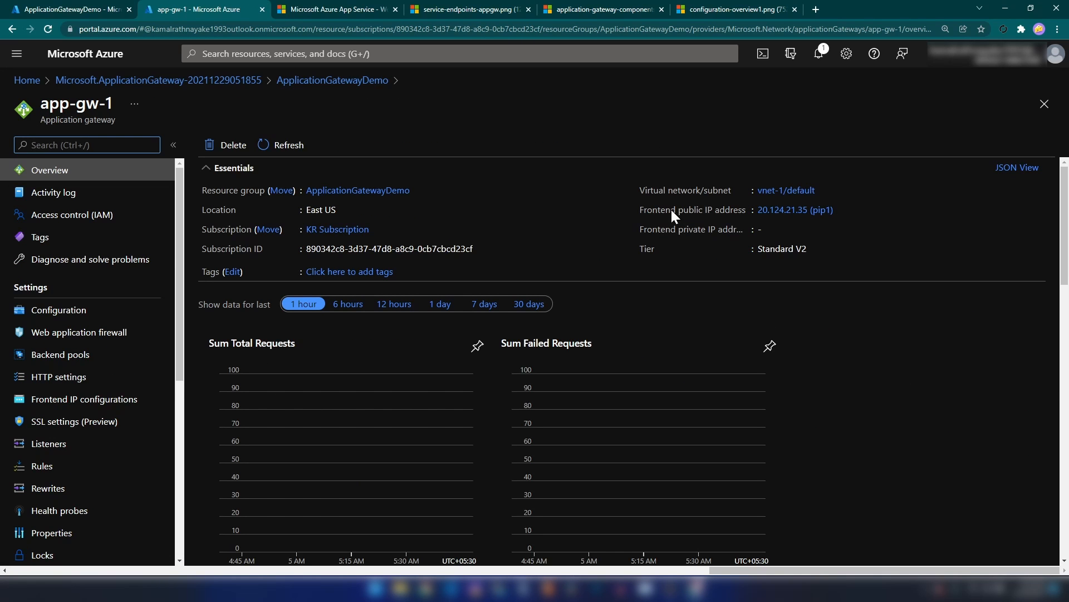
click(785, 211)
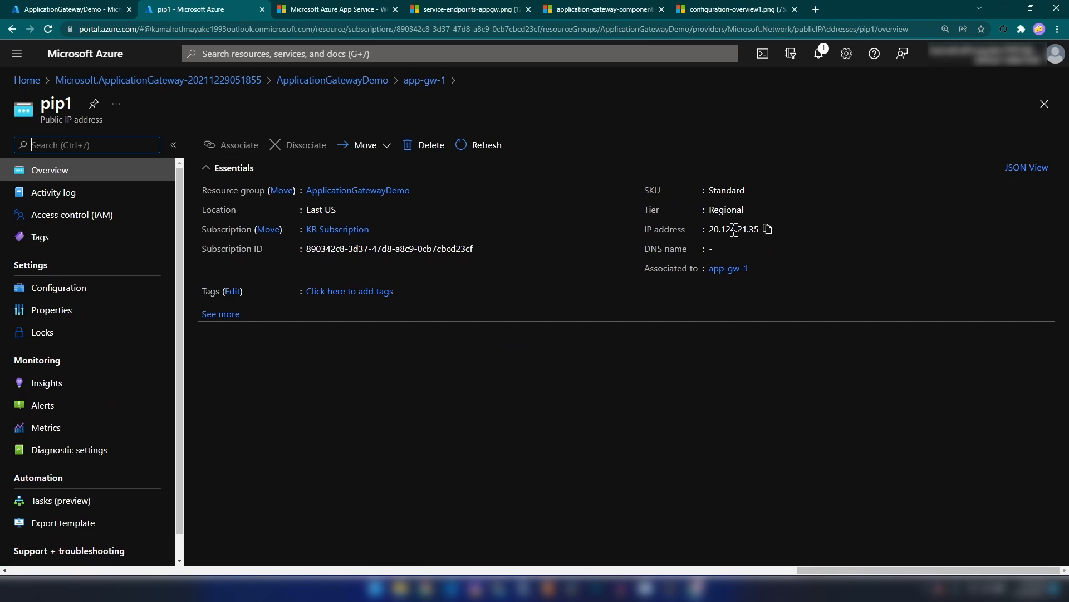
click(768, 229)
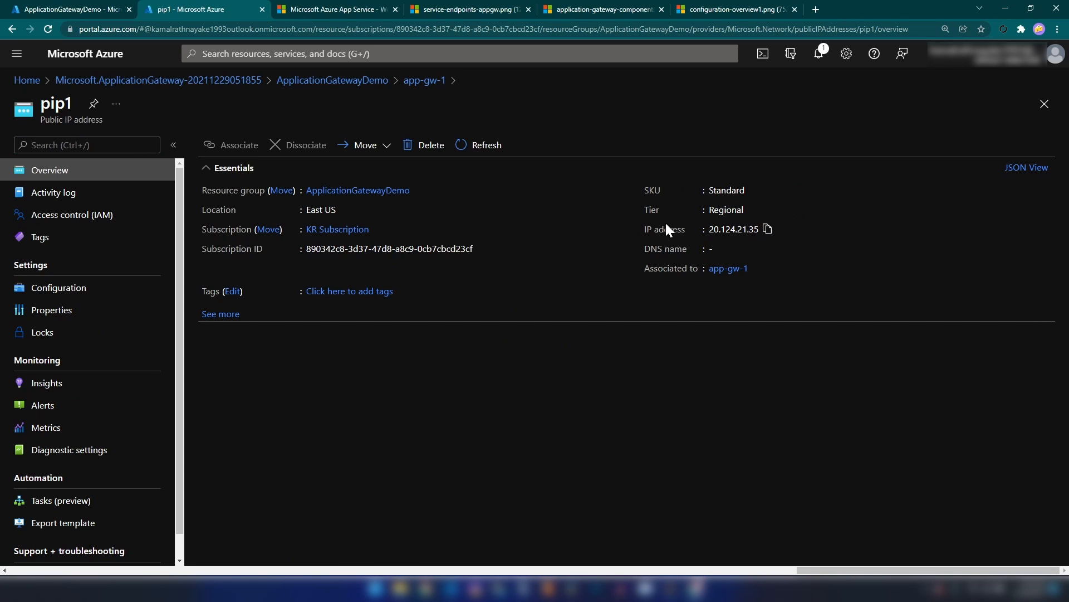
- Browse to the gateway's copied IP address in a new browser tab placed beside the portal
click(817, 7)
drag(807, 7, 337, 8)
right_click(332, 28)
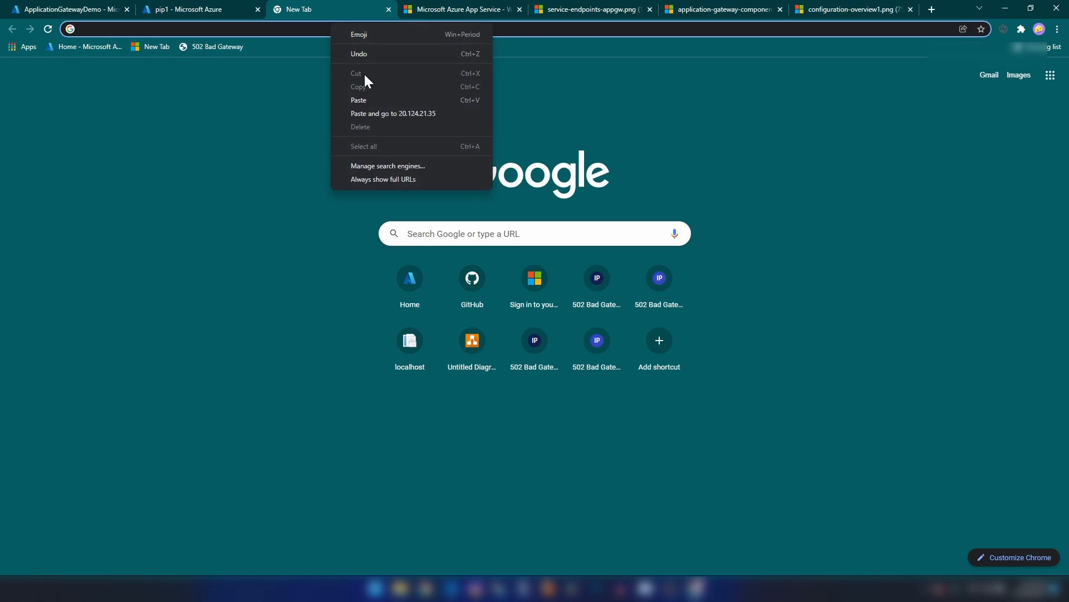
click(379, 100)
key(Return)
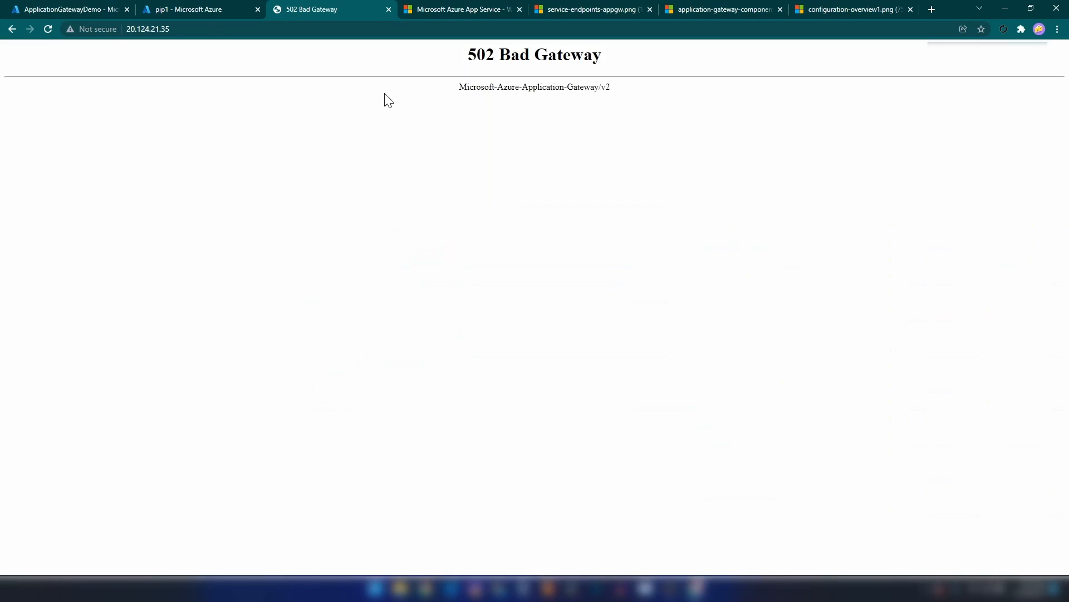
- Enlarge and examine the gateway's response page, and consult the service endpoints diagram
drag(393, 97, 602, 103)
click(613, 112)
key(ctrl+plus)
key(ctrl+plus)
key(ctrl+plus)
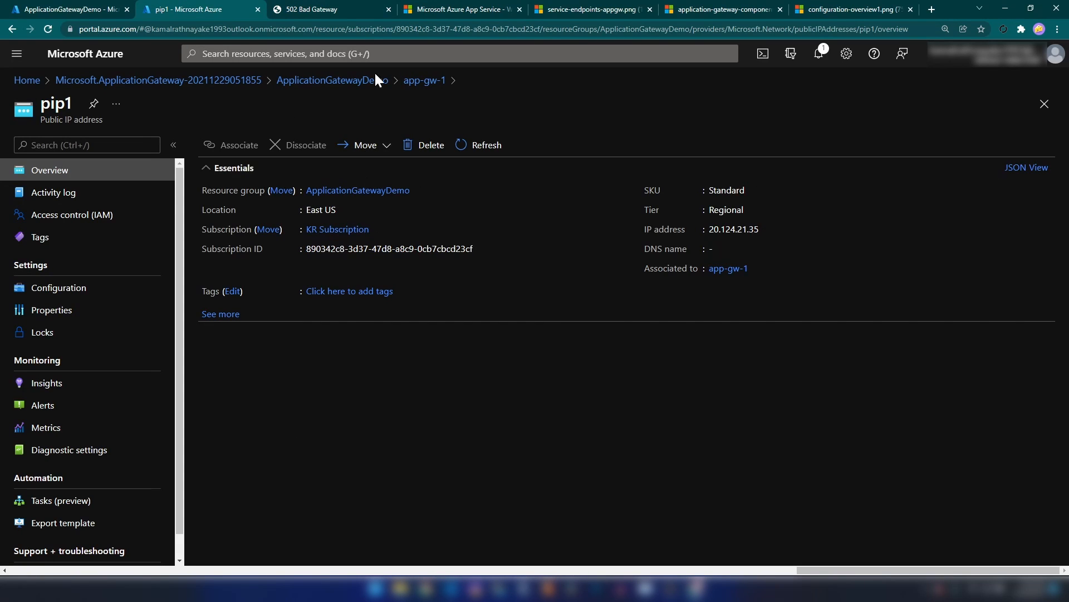
click(334, 9)
drag(437, 65, 633, 145)
click(633, 145)
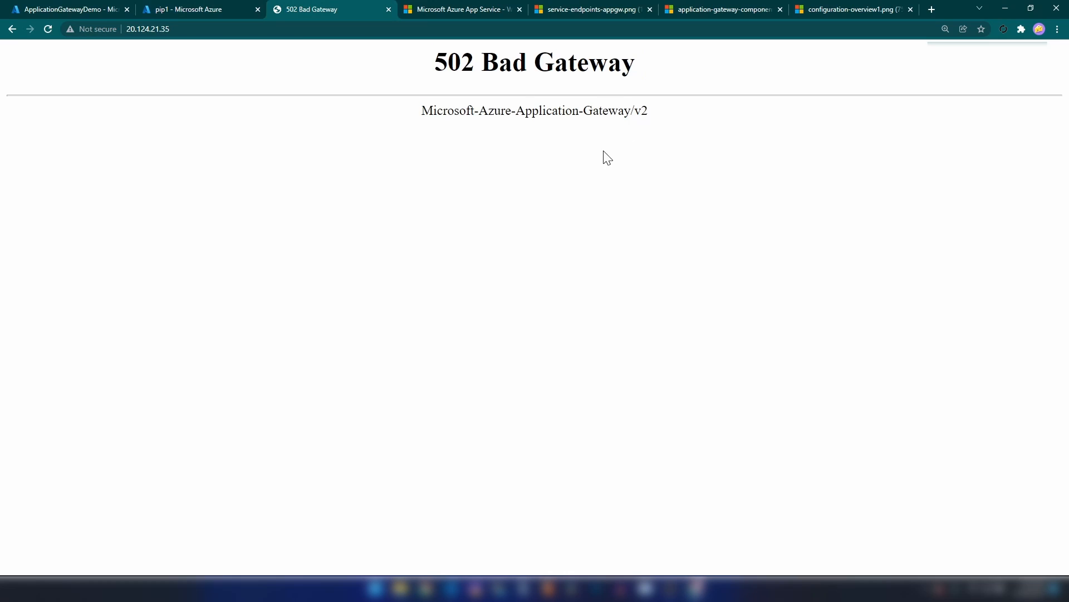
click(448, 9)
click(567, 10)
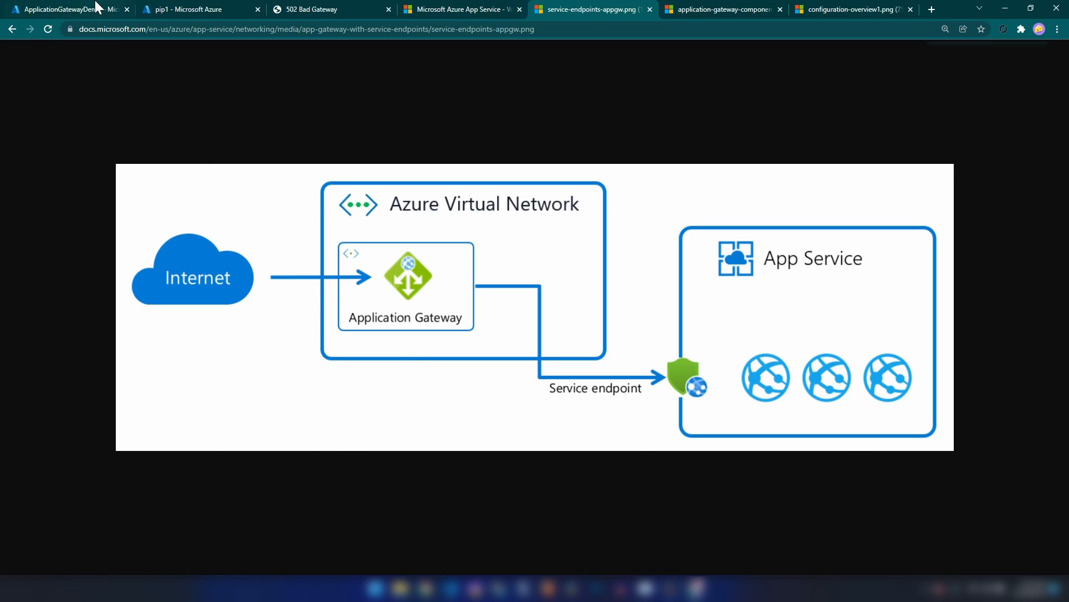
- Refresh the ApplicationGatewayDemo resource list and open the service endpoints of the virtual network vnet-1
click(97, 8)
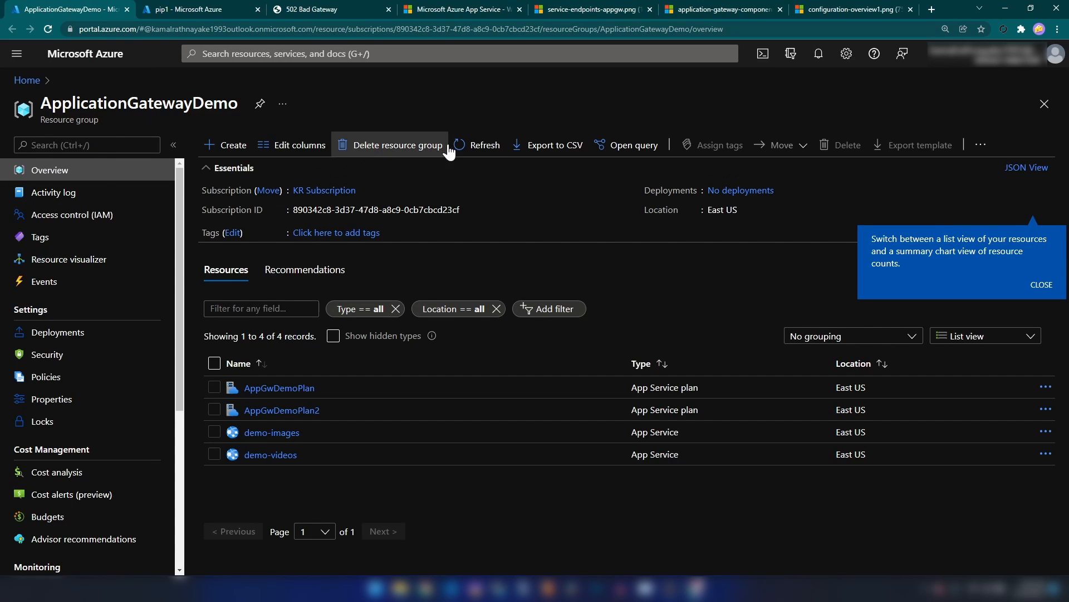
click(474, 144)
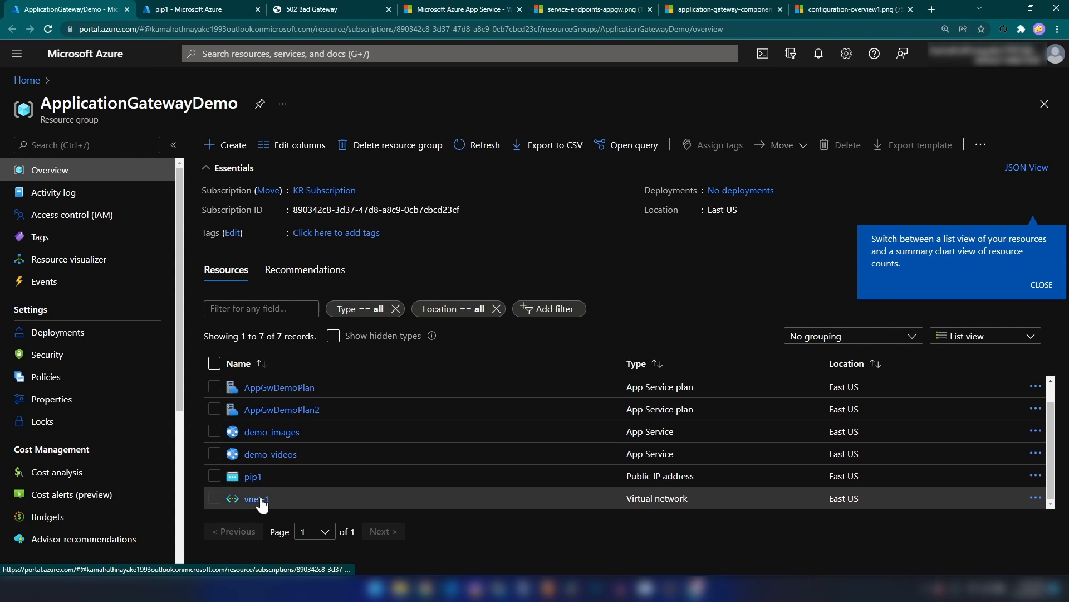
click(255, 502)
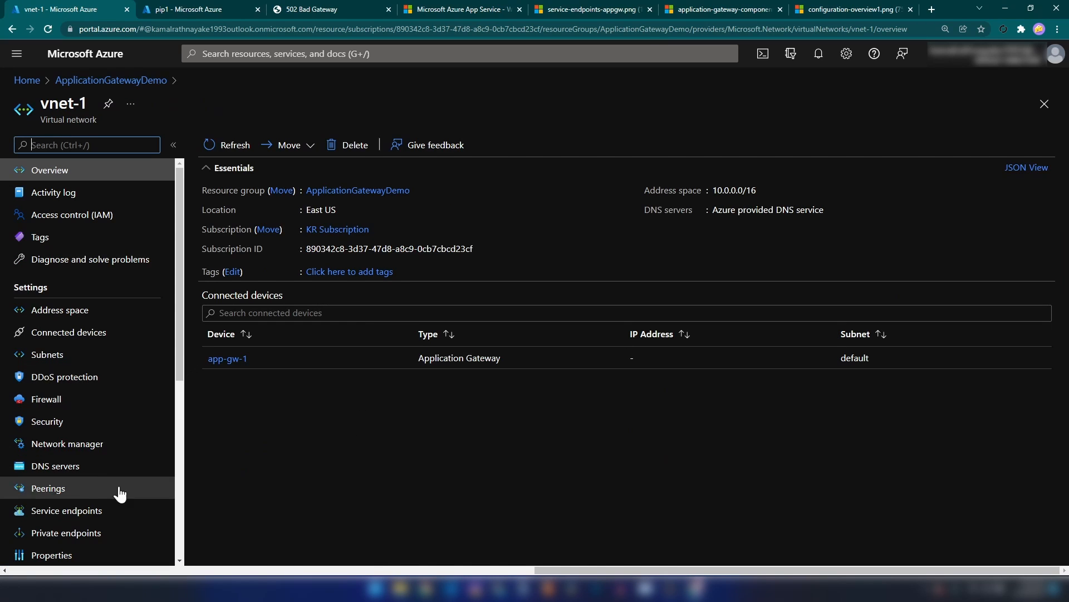
click(116, 511)
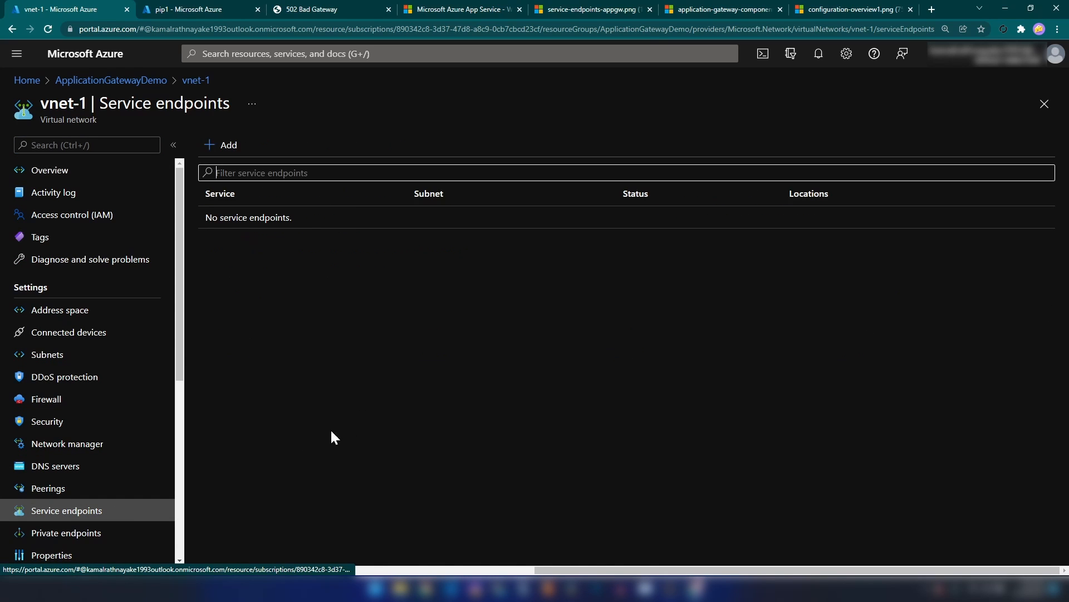
- Add a Microsoft.Web service endpoint to vnet-1 for the default subnet and dismiss the notifications
click(225, 146)
click(816, 149)
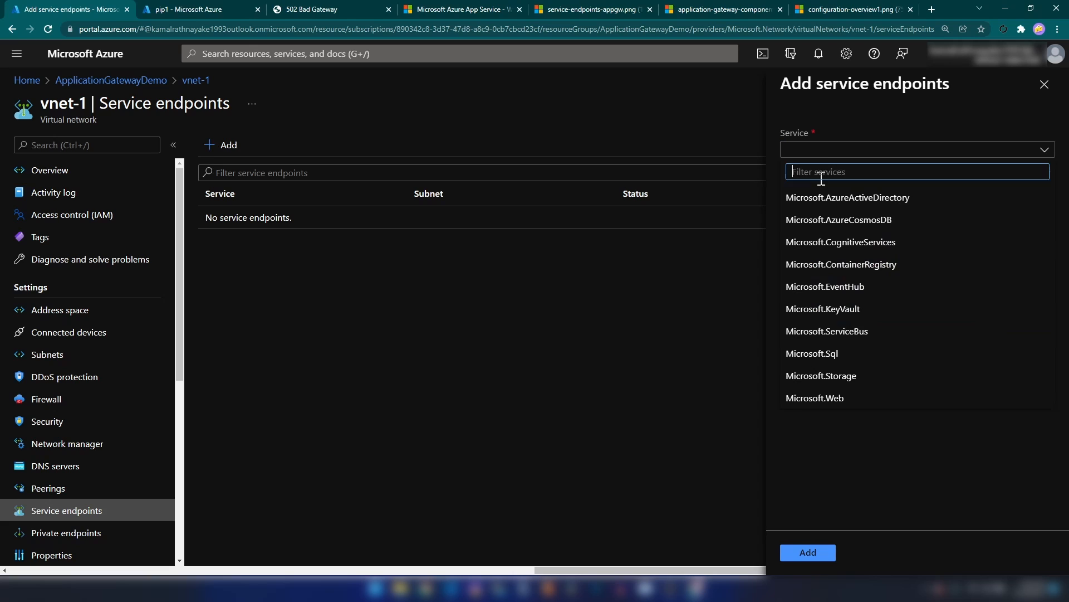
click(831, 403)
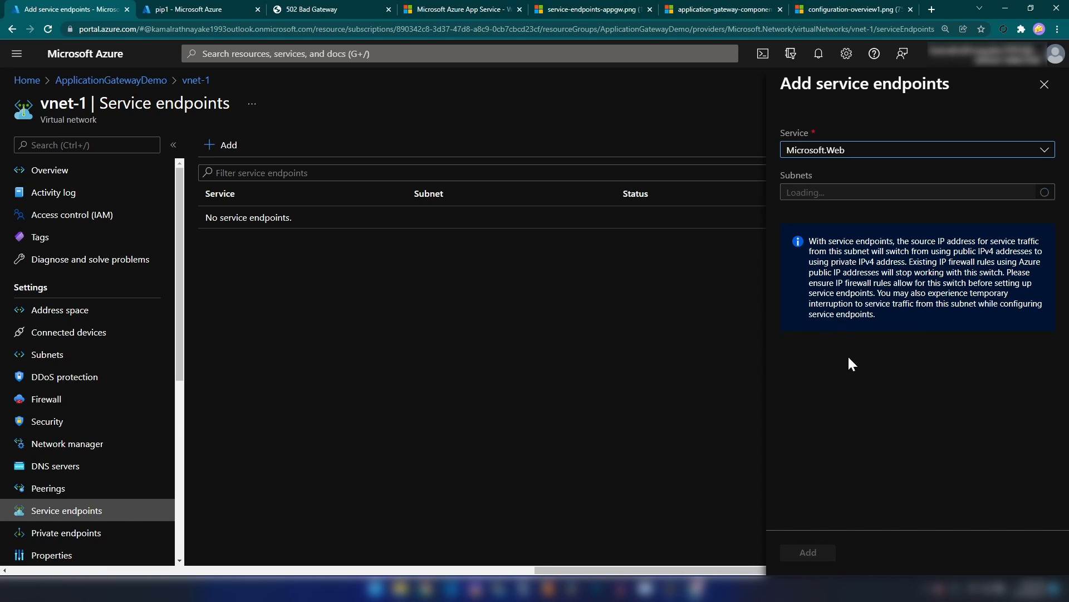
click(823, 153)
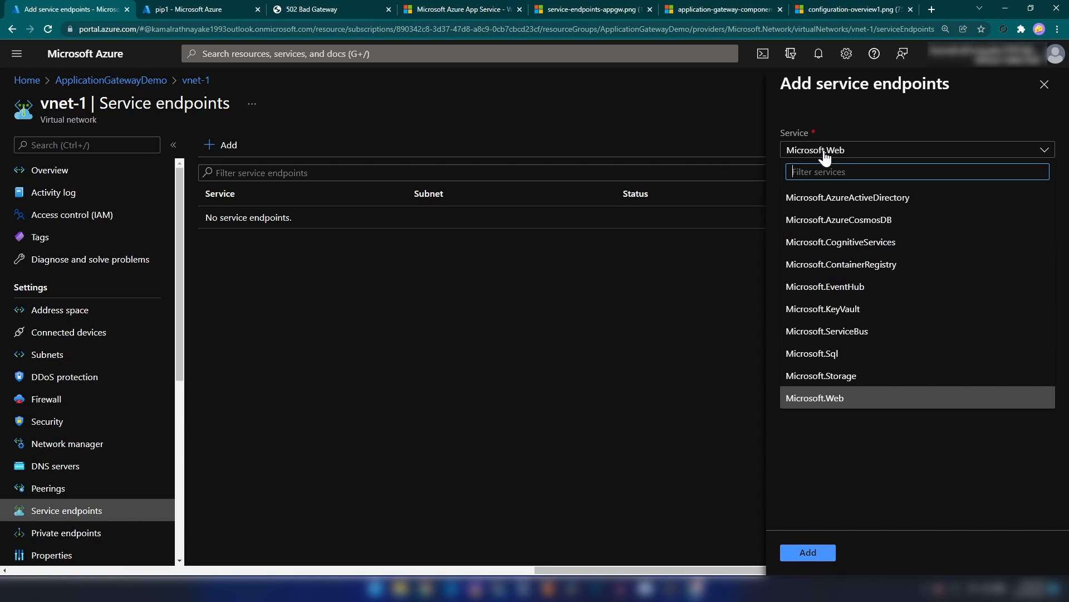
click(825, 158)
click(807, 192)
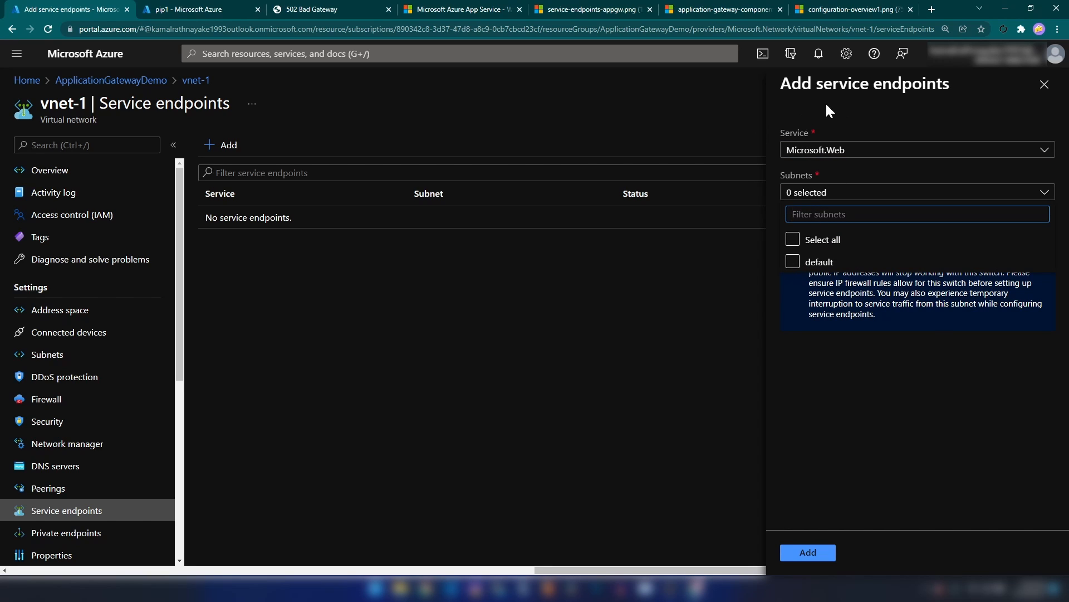
click(792, 262)
click(862, 416)
click(809, 553)
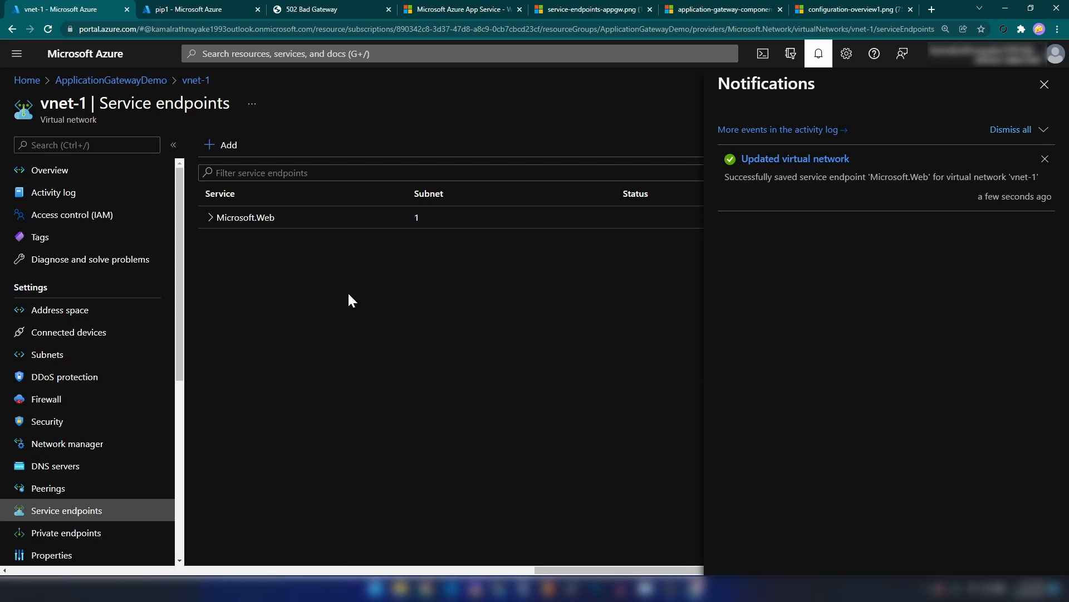
click(1045, 84)
- Open the demo-images app service from the ApplicationGatewayDemo resource group and browse to its default URL
click(140, 87)
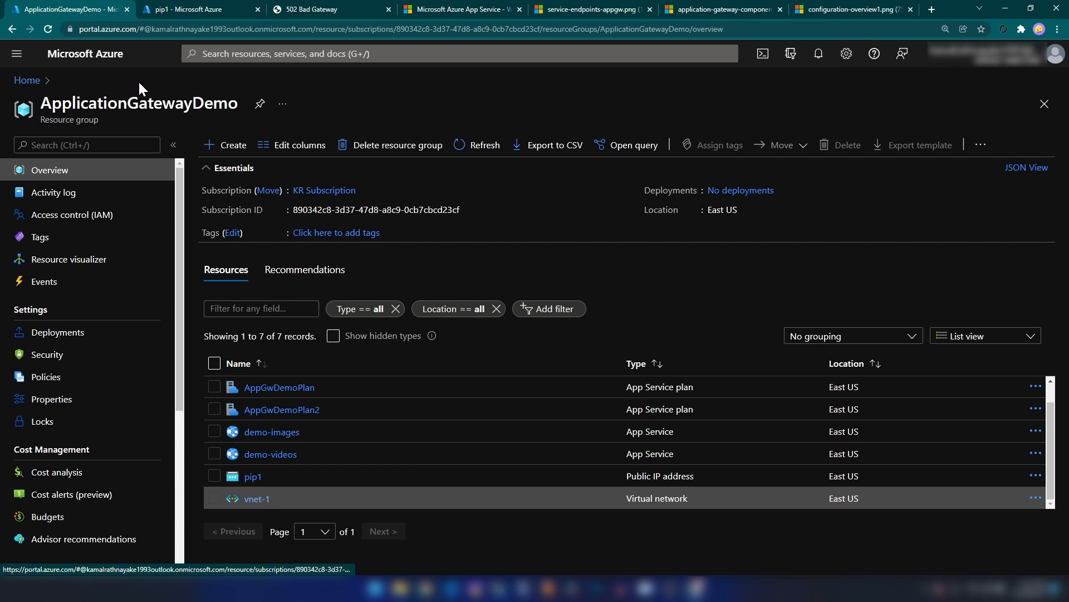
click(276, 433)
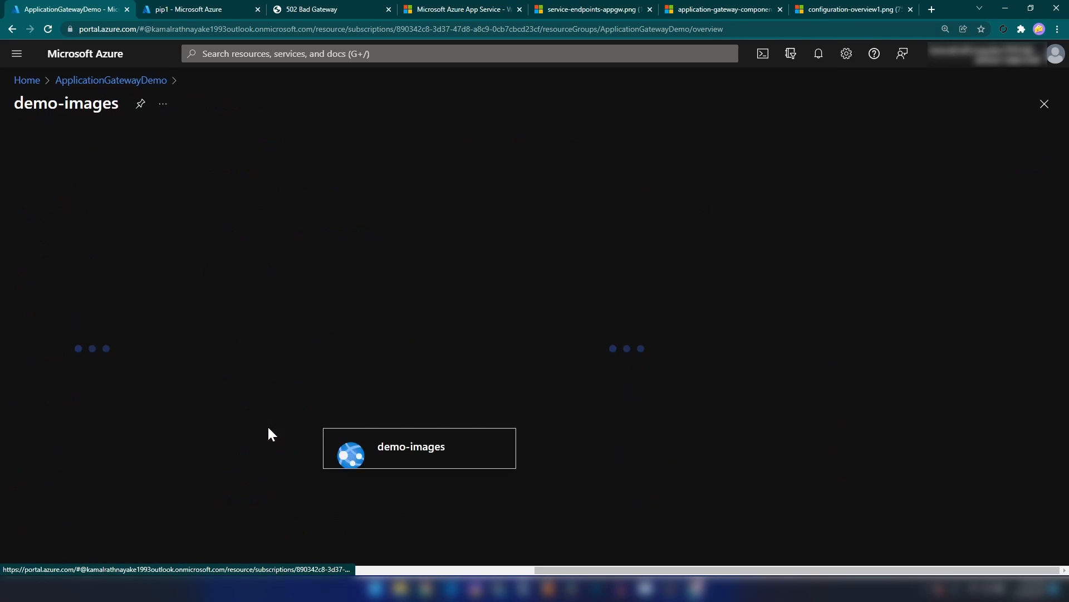
click(778, 192)
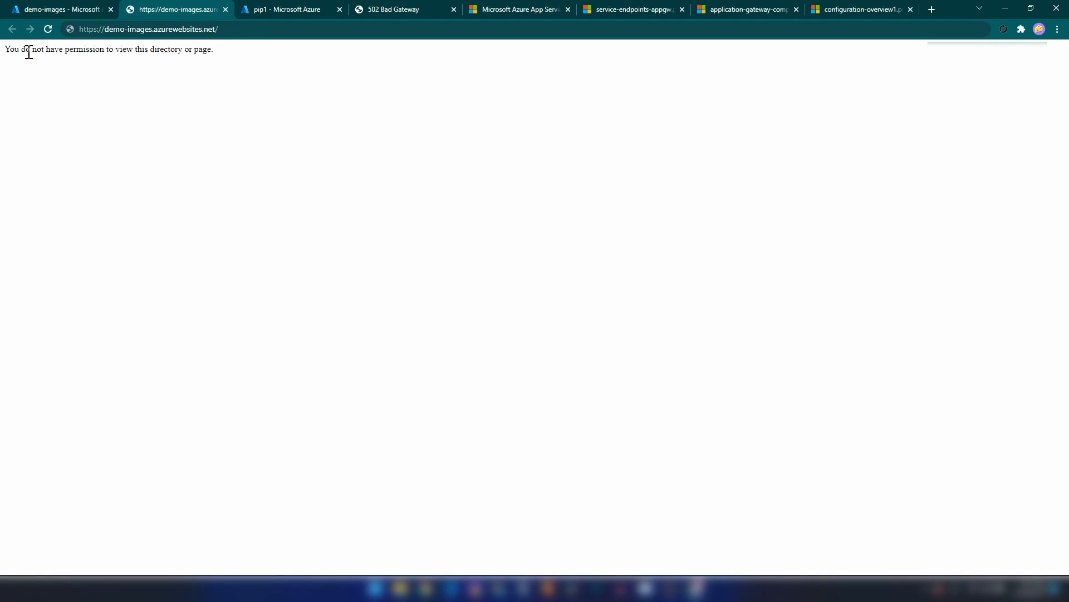
drag(29, 53, 275, 71)
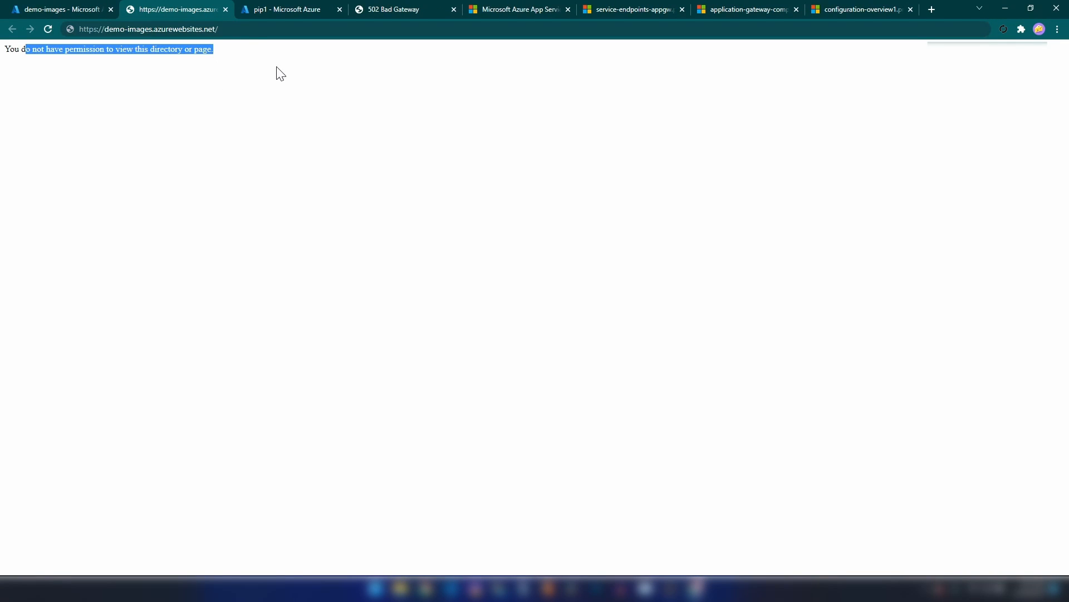
- Browse to the path /images/index.html on the demo-images site
click(250, 28)
click(273, 28)
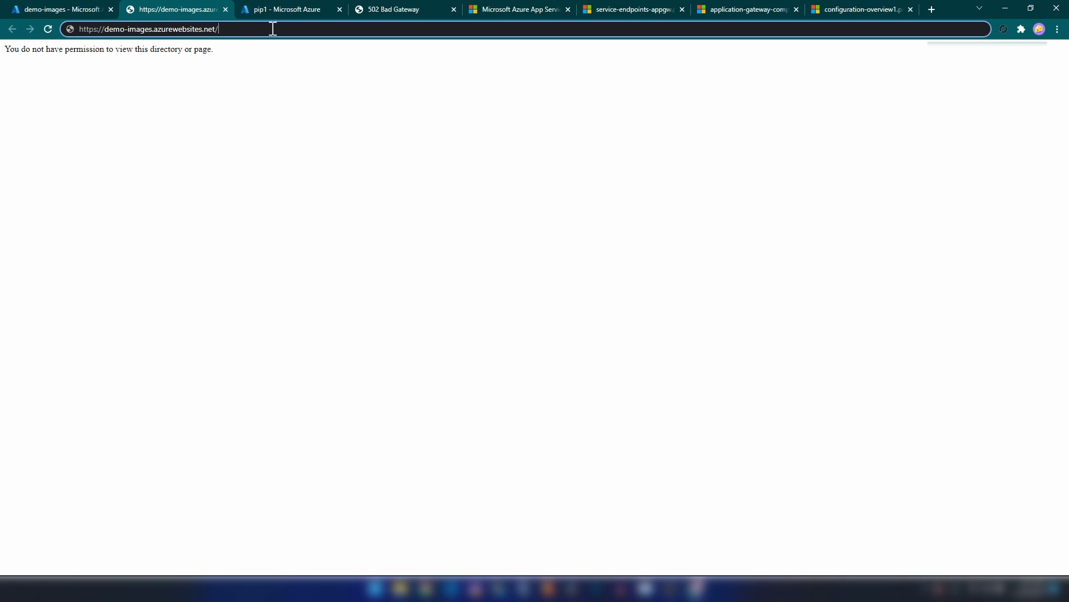
text(index)
key(ctrl+BackSpace)
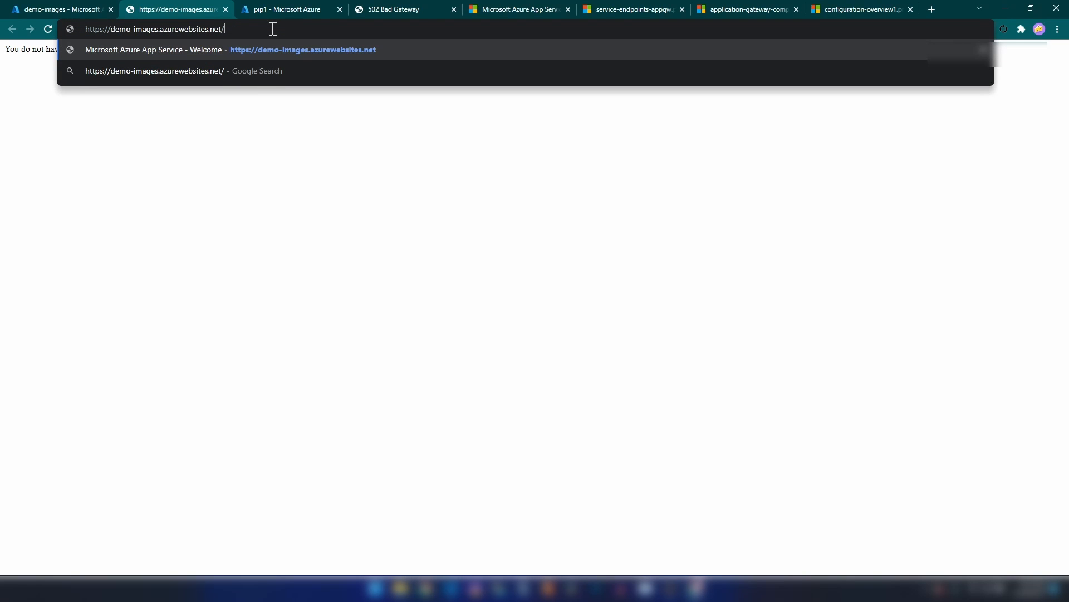
text(images)
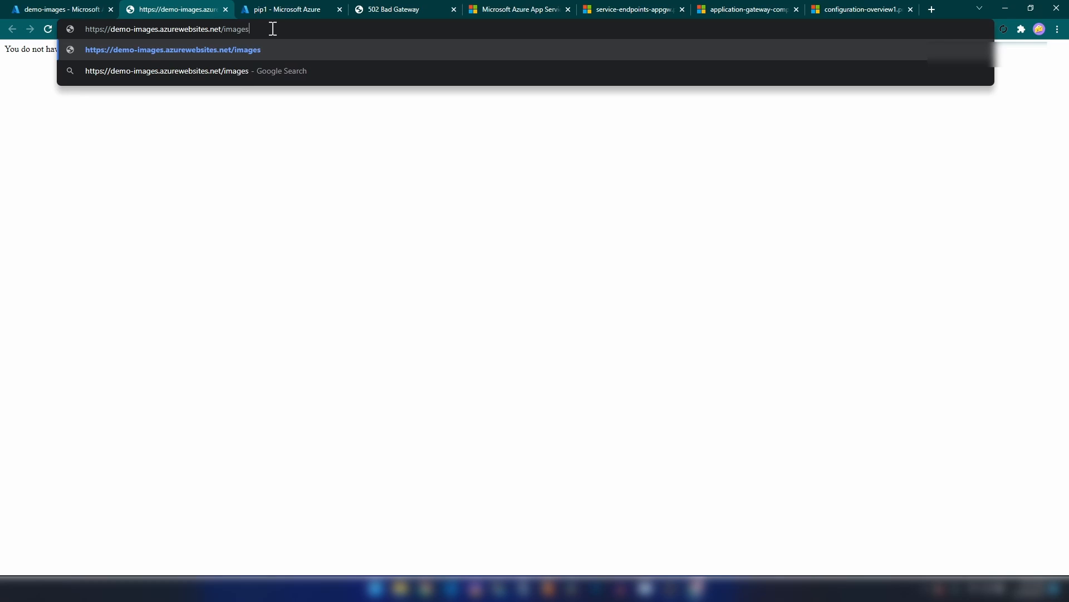
text(/index.html)
key(Return)
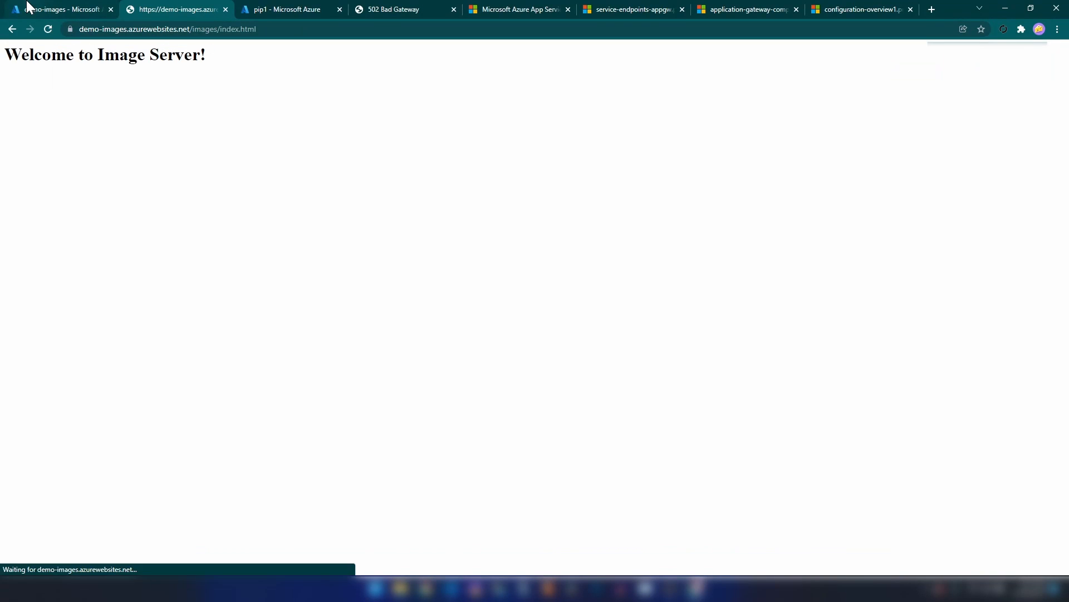
- Examine the image server page's heading and web address, and close its browser tab
drag(302, 110, 3, 105)
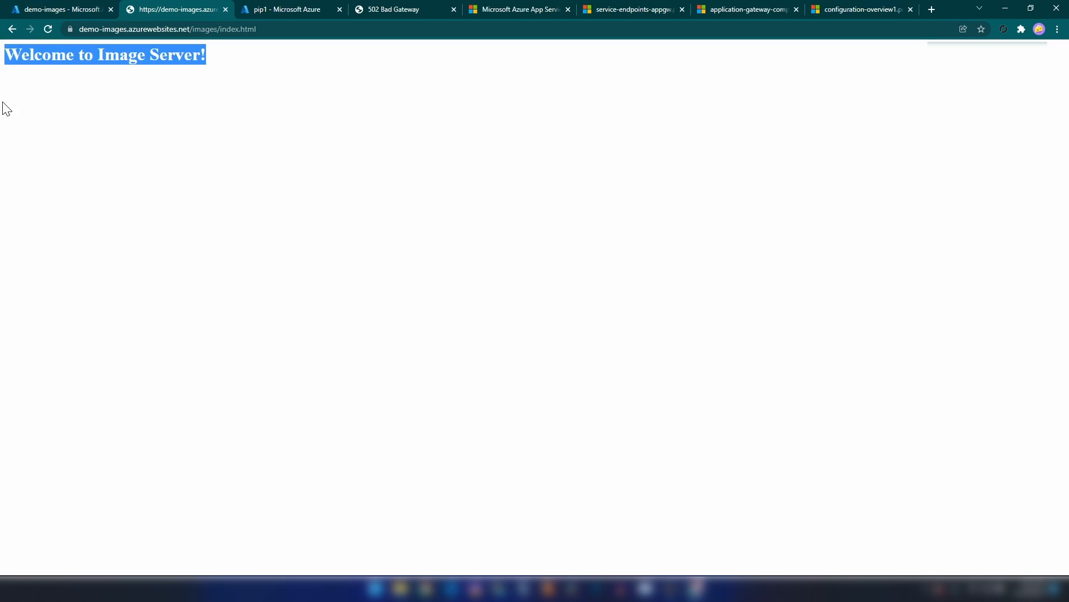
click(46, 109)
drag(82, 31, 282, 33)
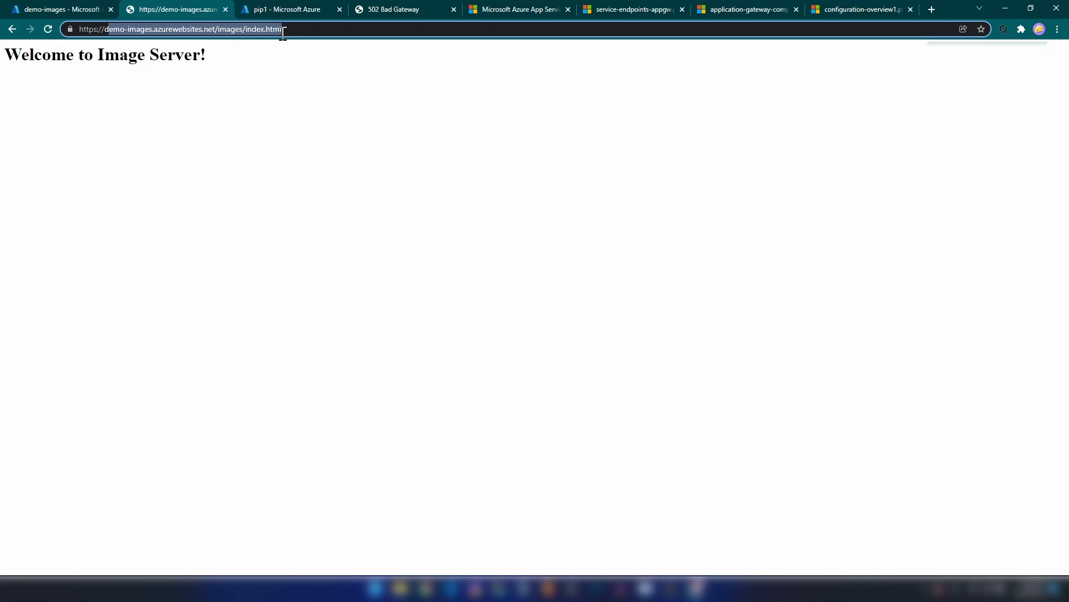
click(264, 87)
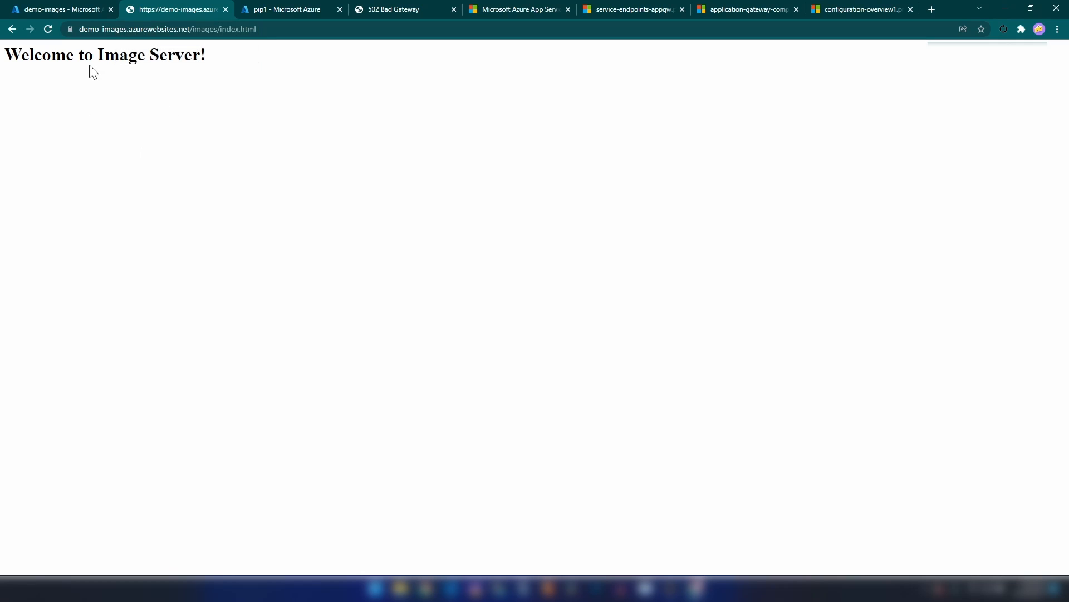
middle_click(177, 9)
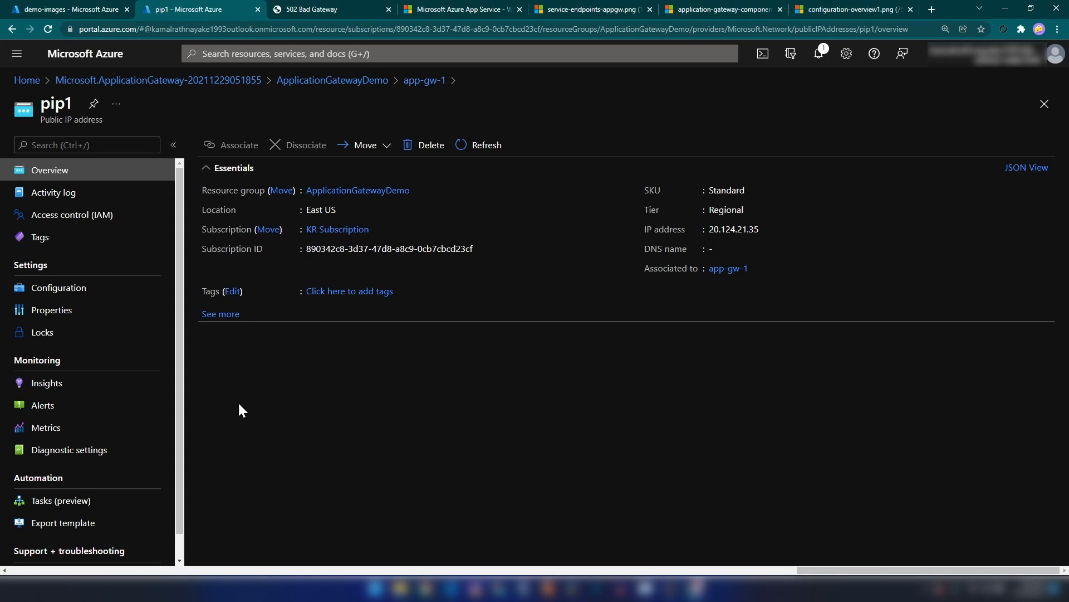
- Return to the demo-images app service and open the inbound access restrictions in its networking settings
click(98, 8)
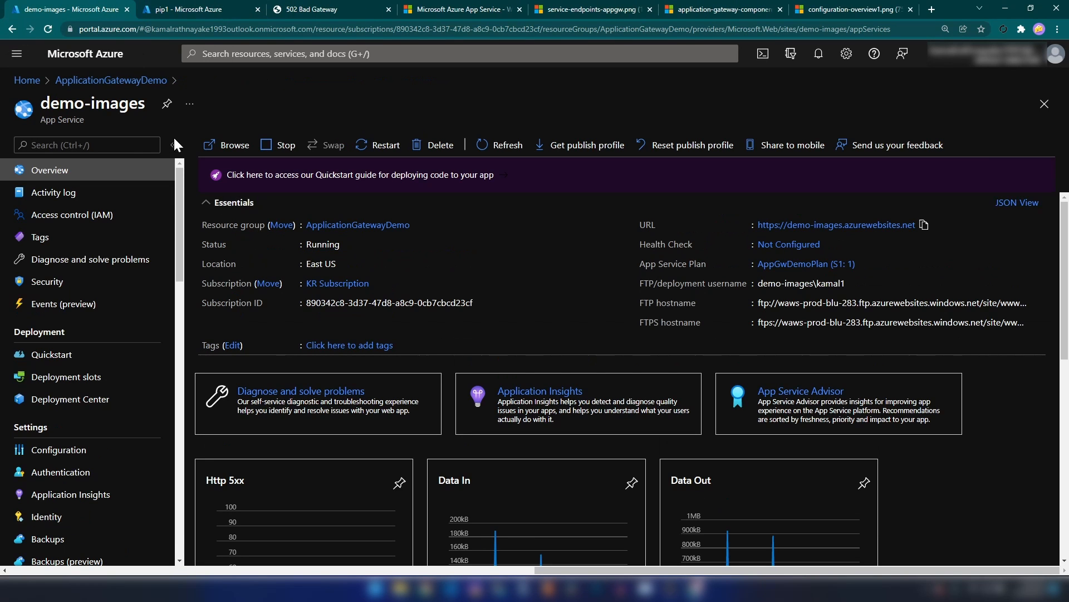
scroll(101, 379, down, 4)
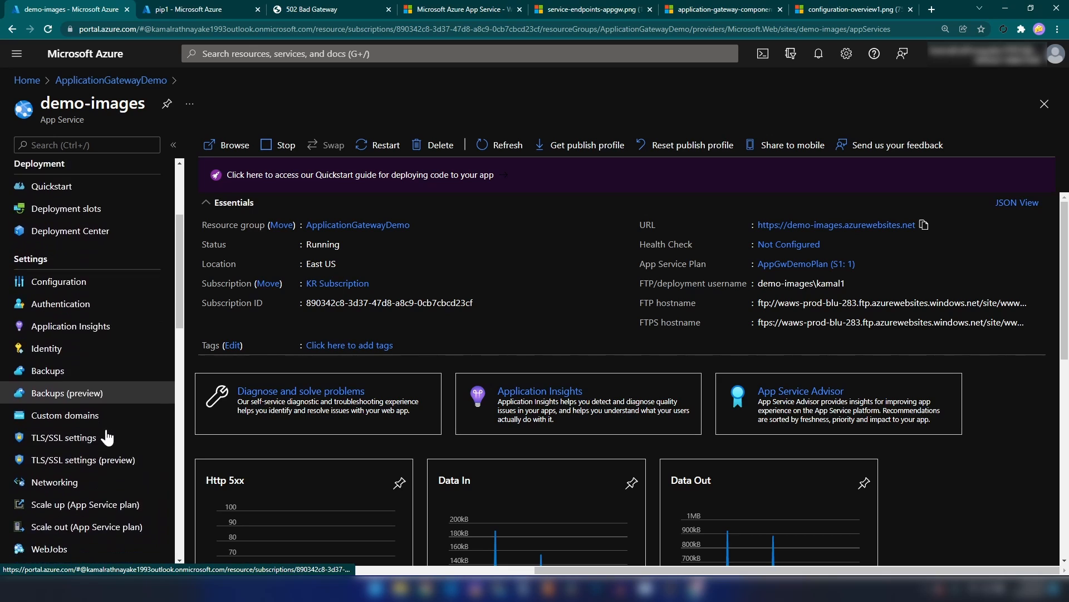
click(82, 432)
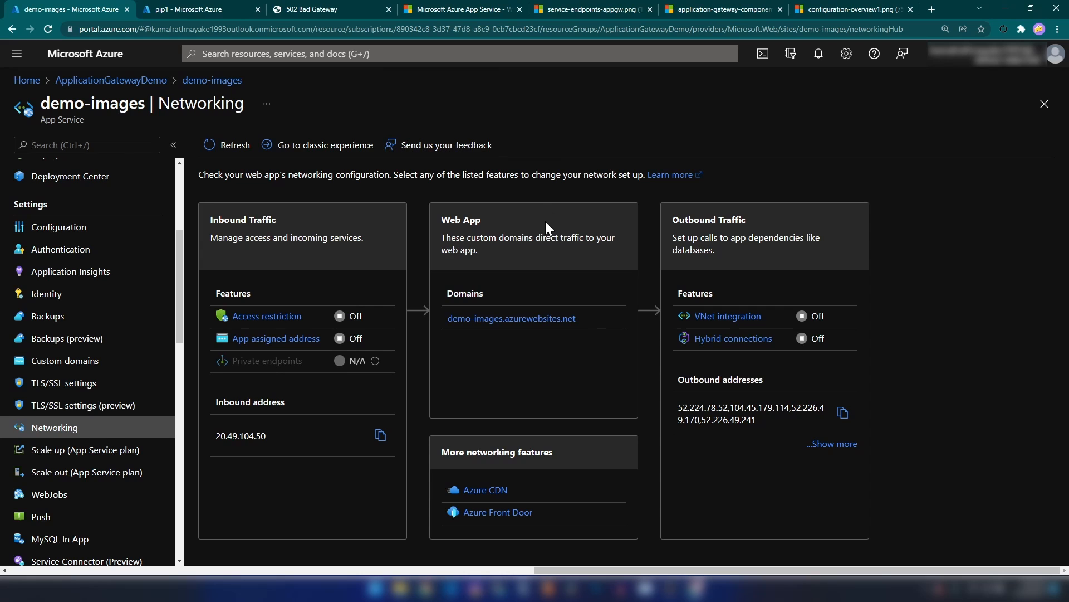
drag(210, 220, 326, 229)
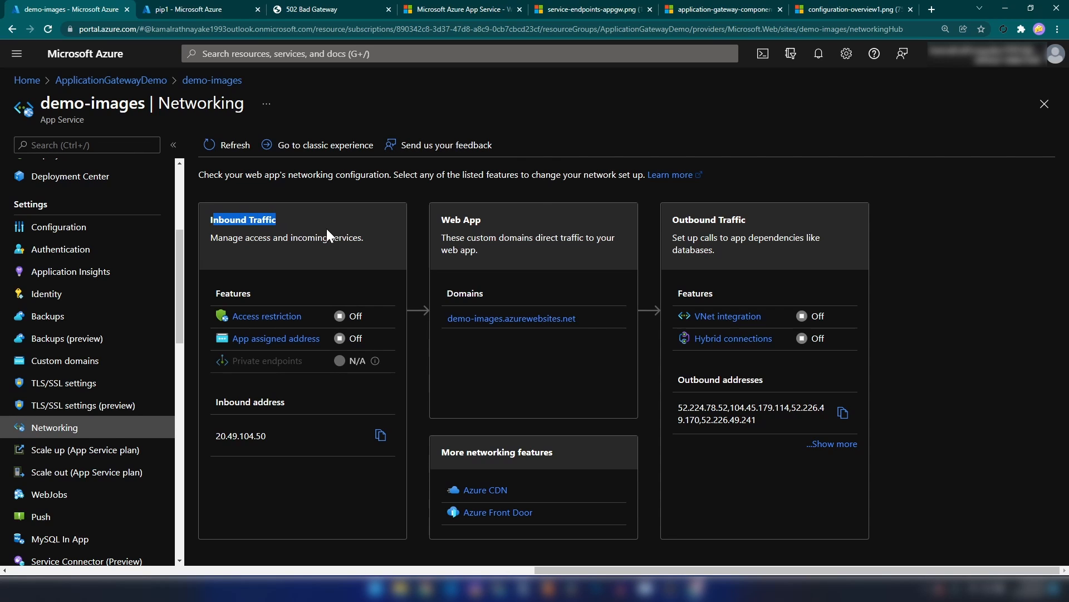
click(326, 229)
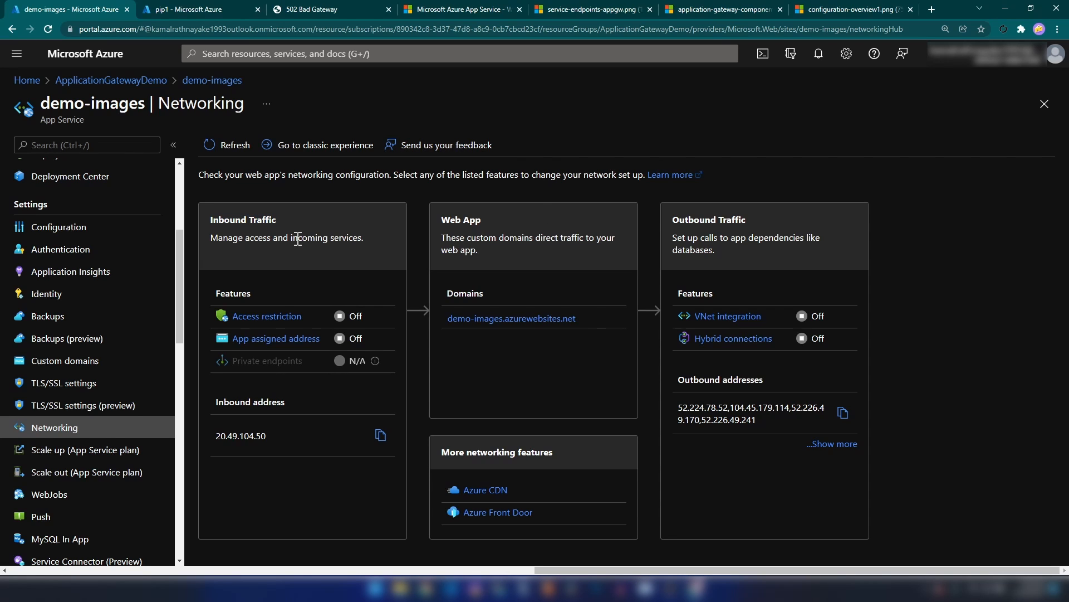
click(263, 322)
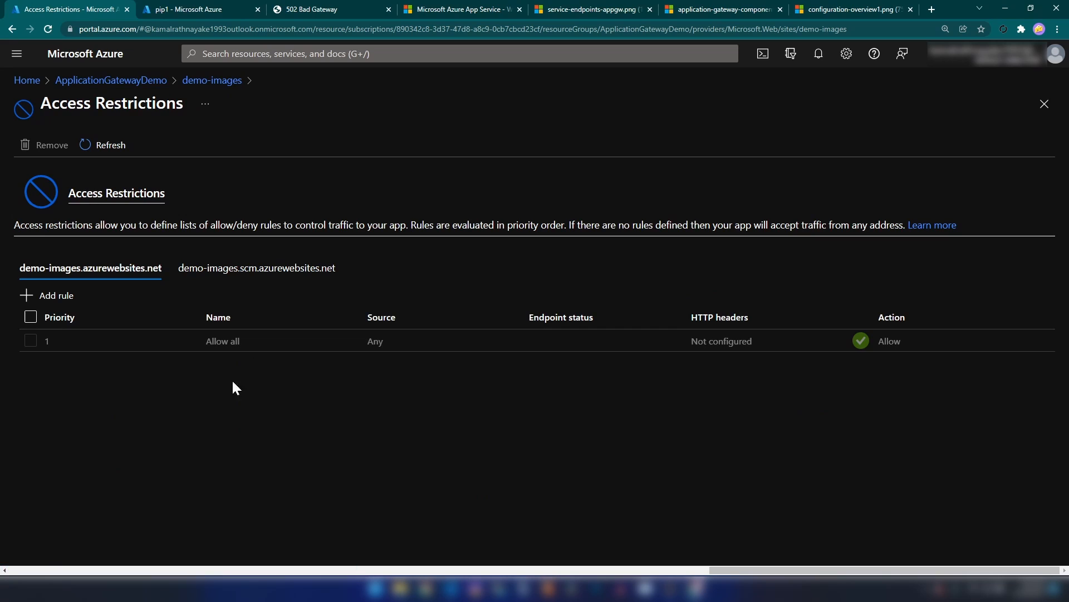
- Start a new access restriction rule, consult the service endpoints diagram, and name the rule rule1 with priority 200
click(52, 295)
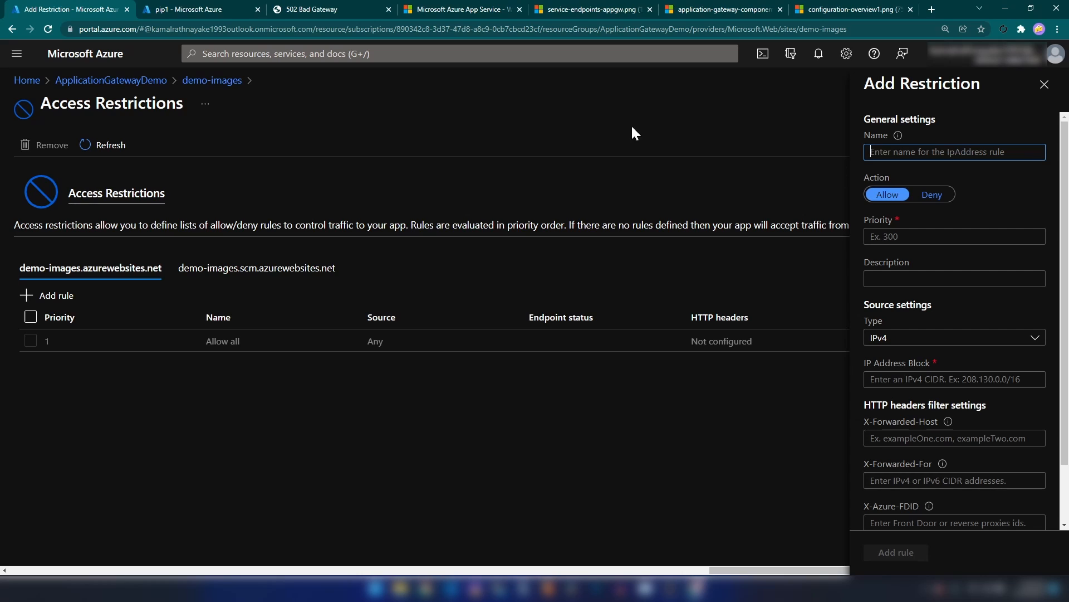
click(579, 9)
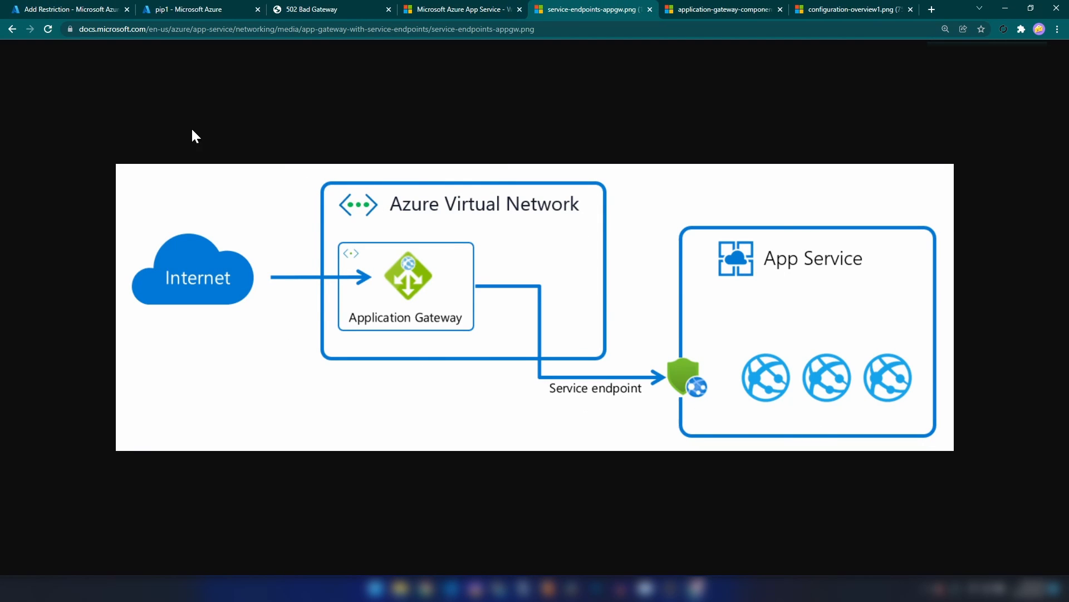
click(39, 4)
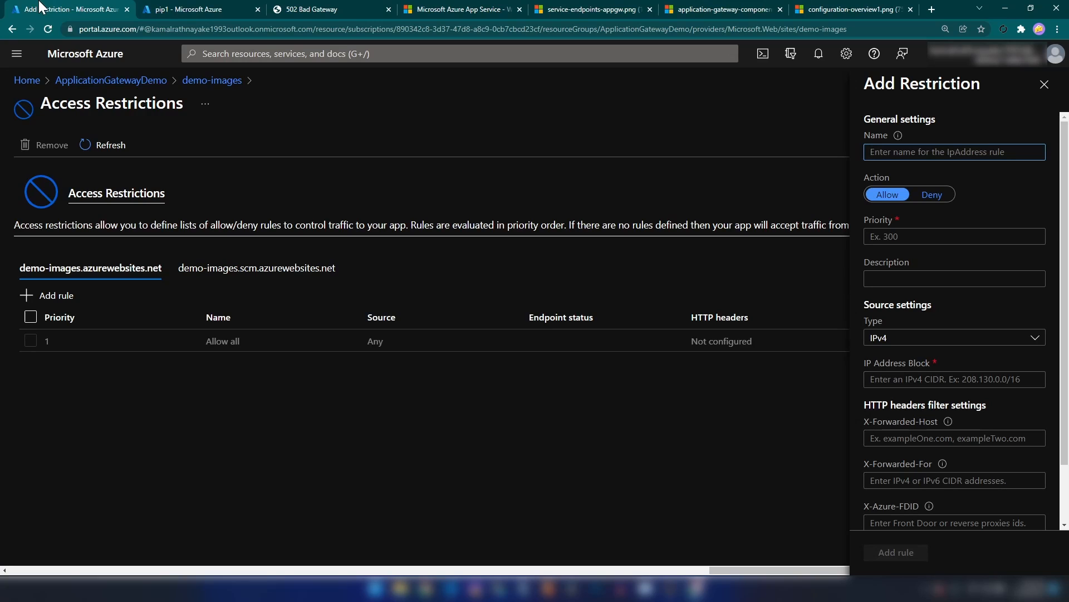
click(882, 152)
text(rule1)
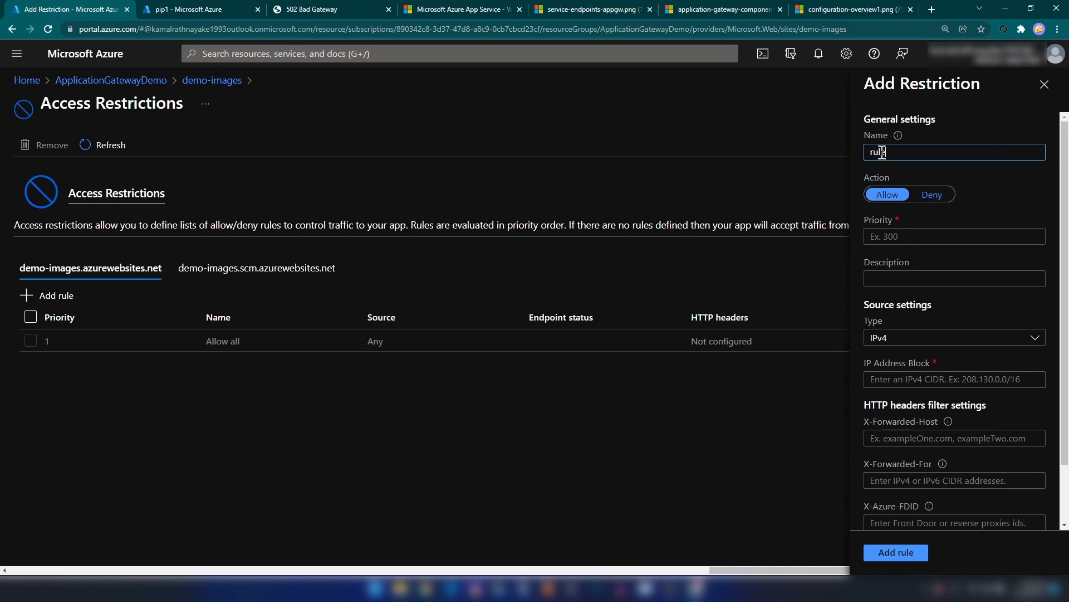
click(891, 236)
text(200)
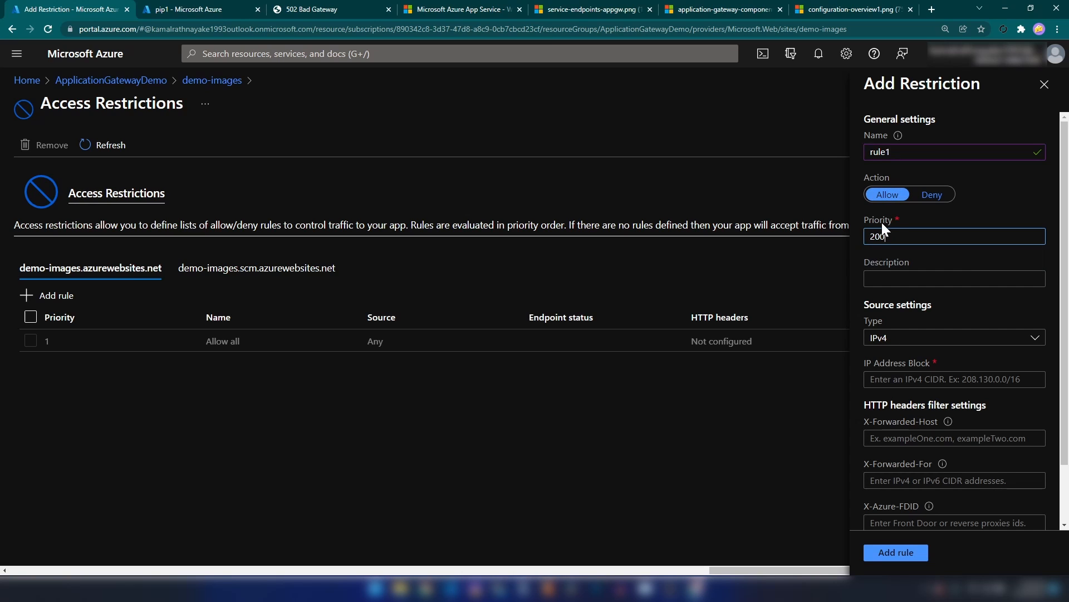
- Set the rule's source to the default subnet of virtual network vnet-1 and add the rule
click(880, 345)
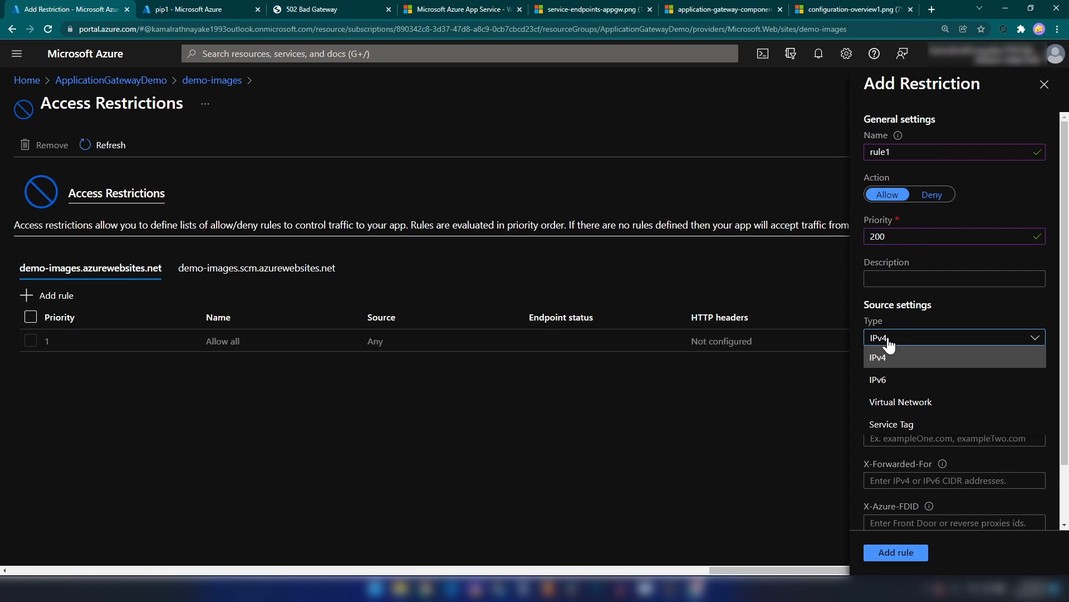
click(898, 402)
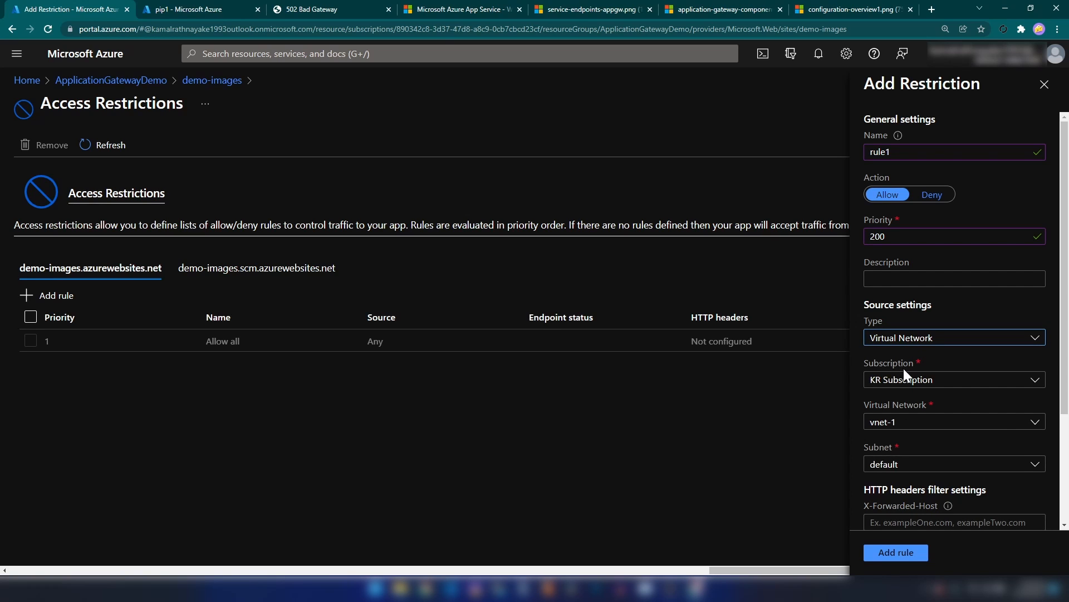
click(907, 426)
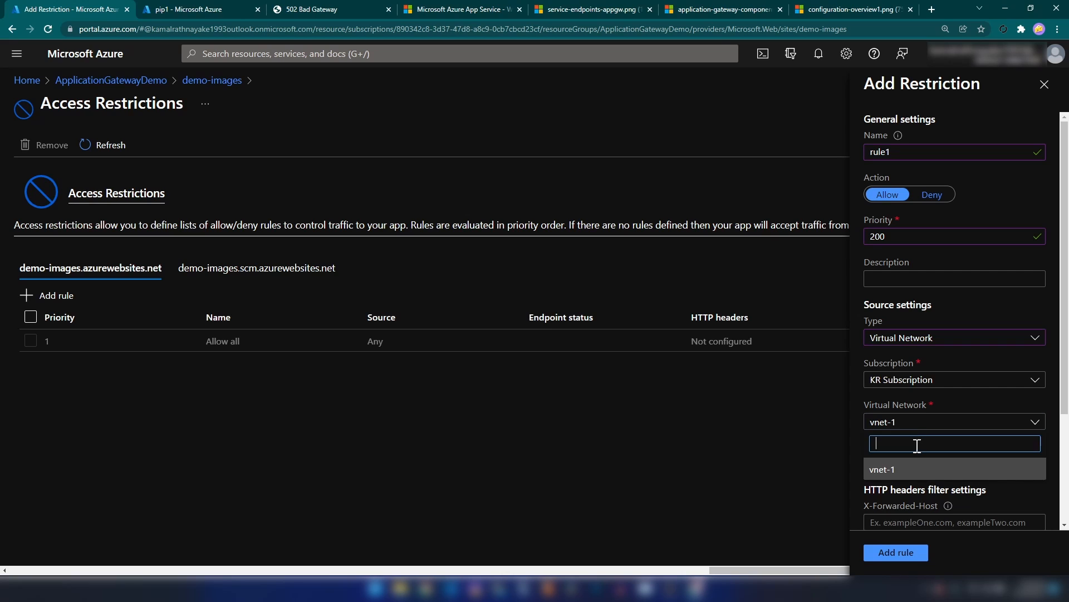
click(924, 425)
scroll(928, 425, down, 3)
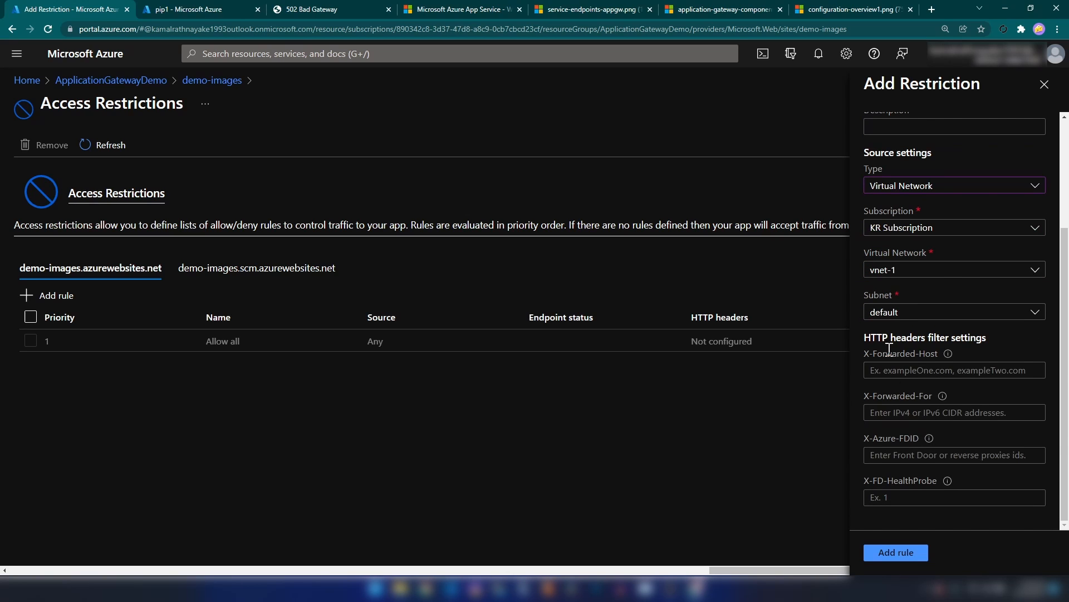
click(896, 553)
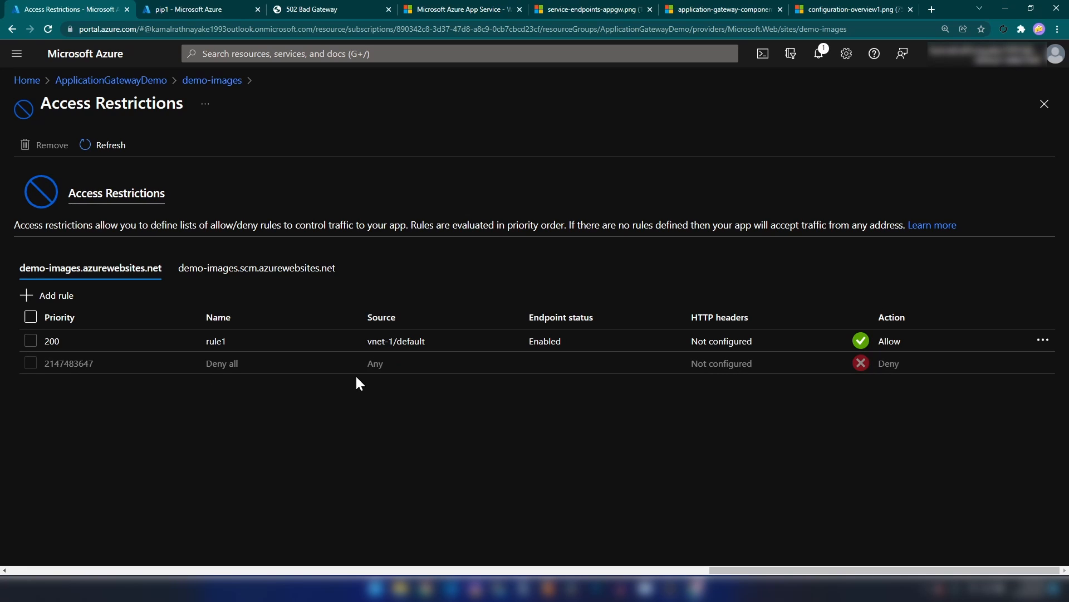
- Reload the demo-images site in its existing browser tab to test direct access
click(225, 7)
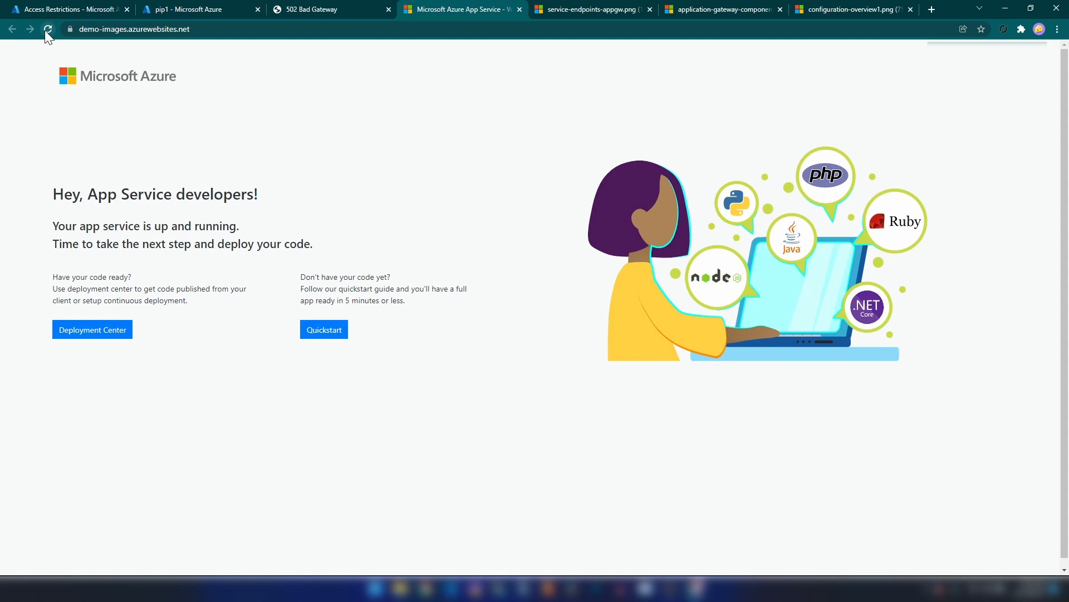
click(46, 30)
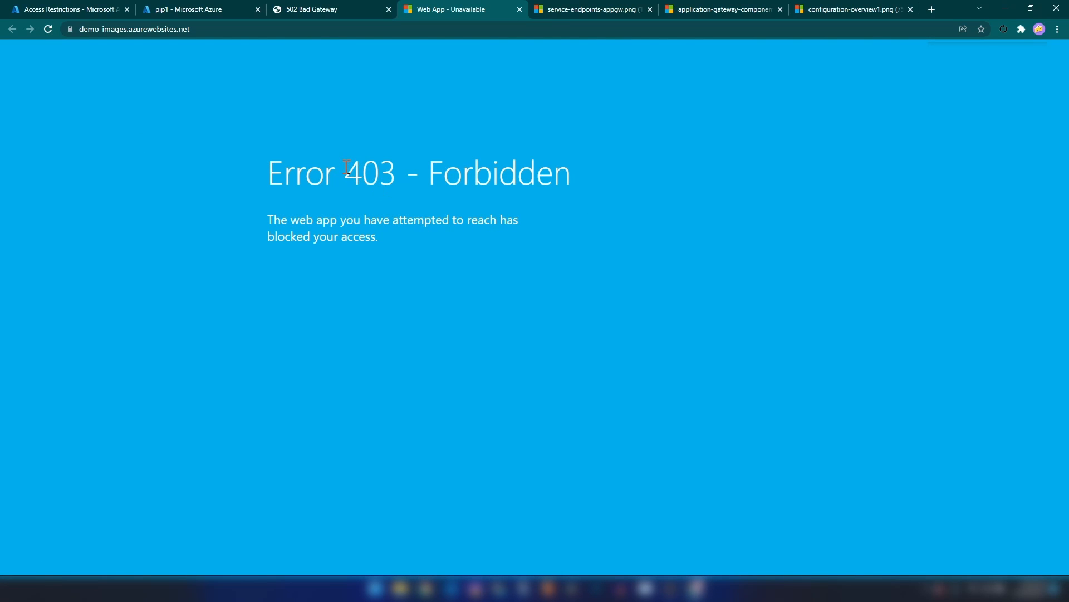
- Return to the Azure portal and open the demo-videos app service from the ApplicationGatewayDemo resource group
drag(349, 168, 459, 266)
click(459, 266)
click(56, 10)
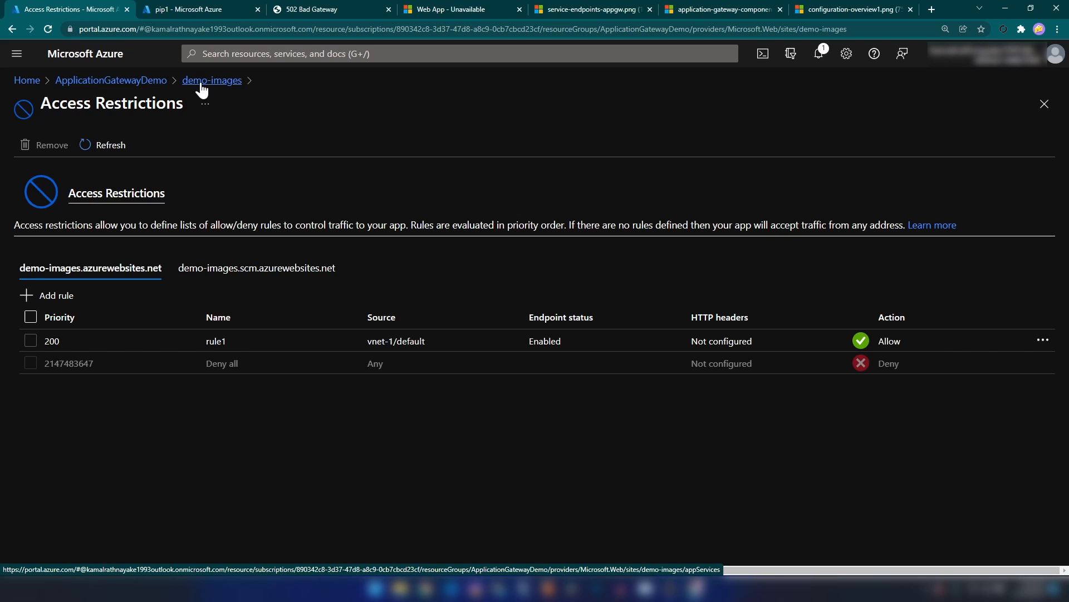
click(201, 82)
scroll(95, 183, up, 3)
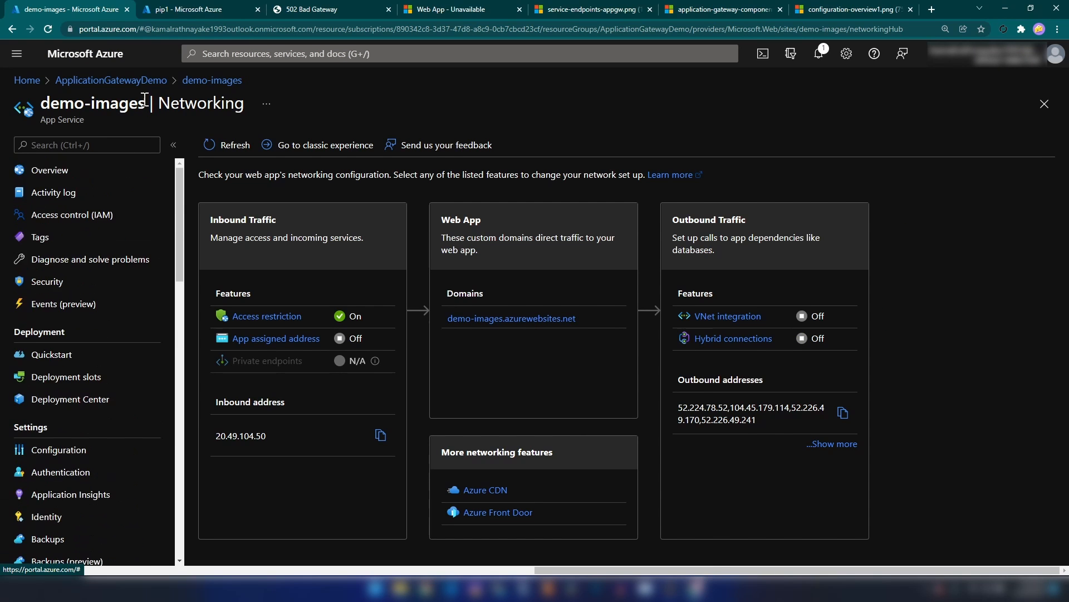
click(144, 82)
click(288, 454)
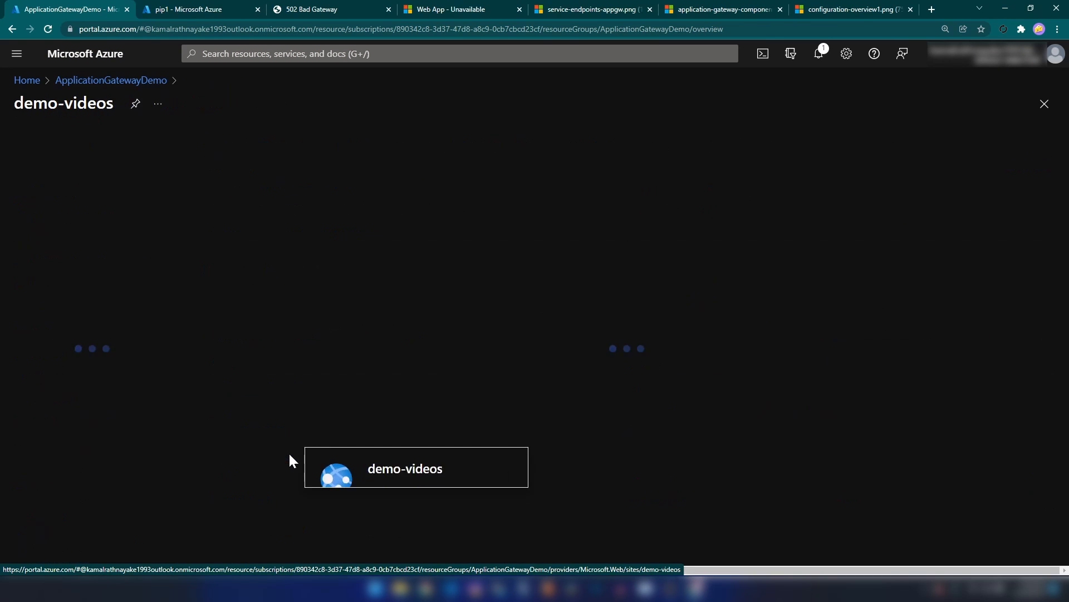
- Add an inbound access restriction rule to demo-videos through its networking settings, and return to the networking overview
scroll(78, 384, down, 4)
click(78, 430)
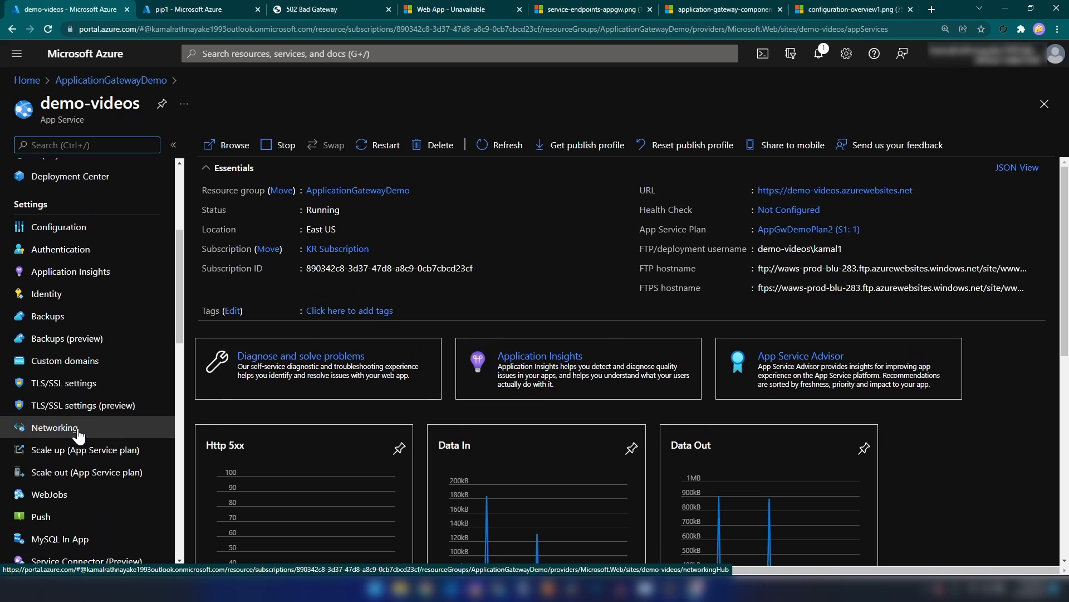
click(265, 314)
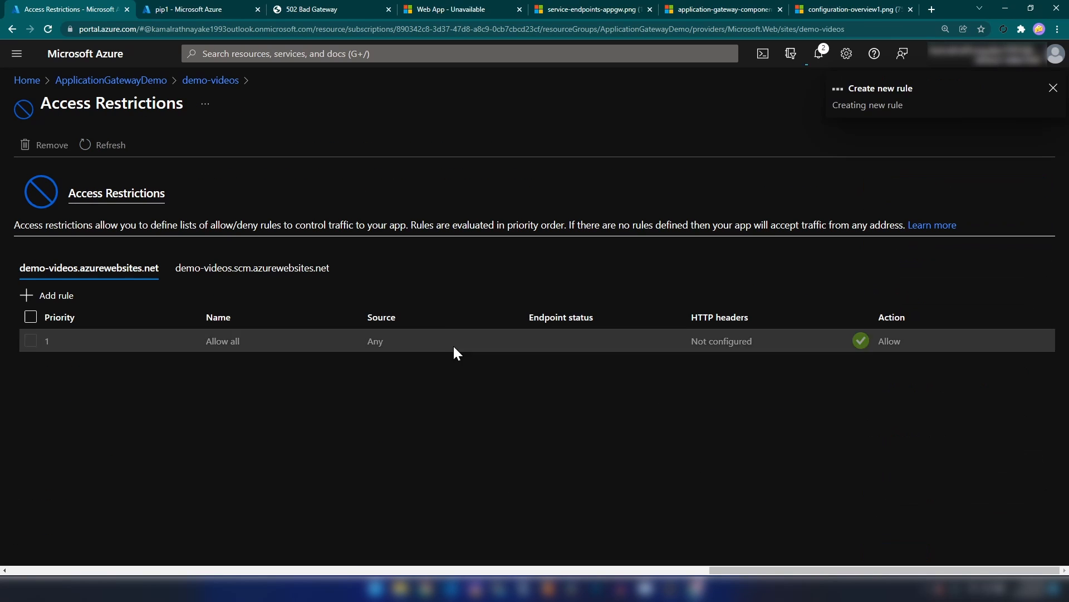
click(1043, 102)
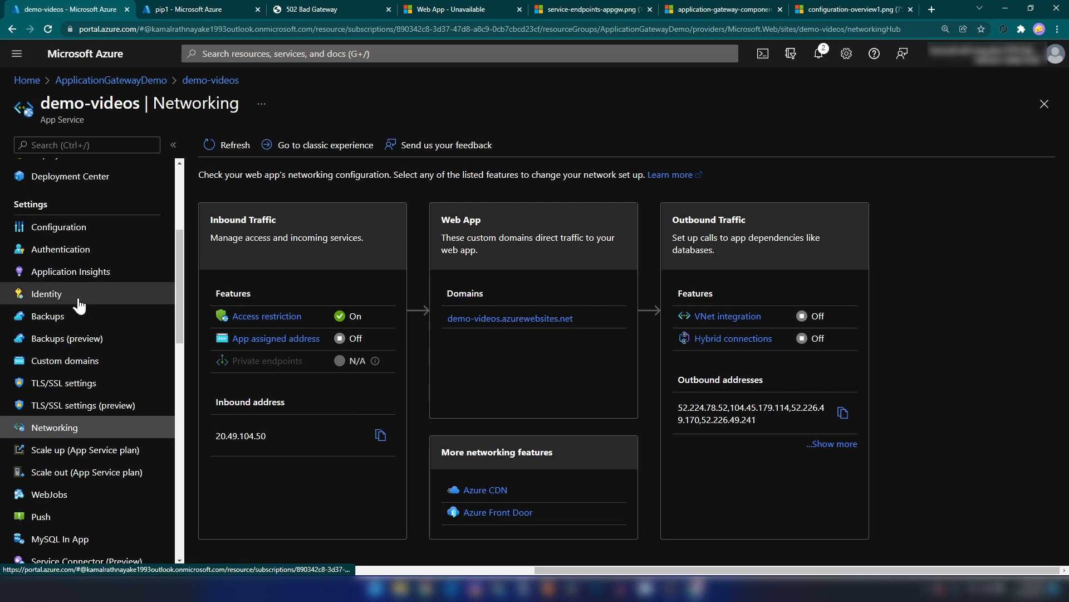
scroll(101, 280, up, 3)
scroll(101, 280, up, 3)
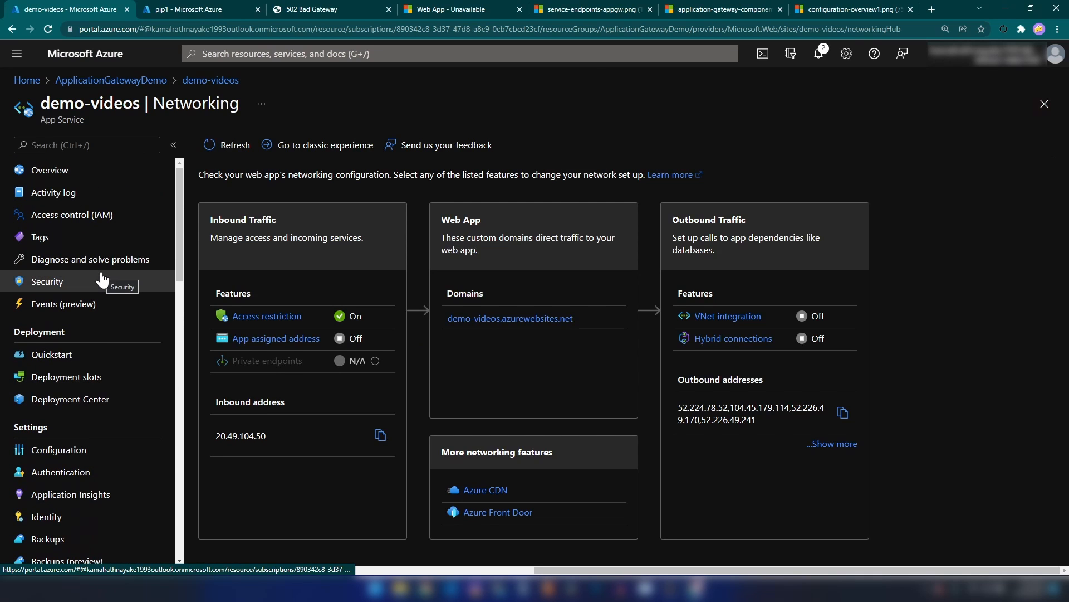
- Consult the service endpoints diagram and reload the gateway's public IP page at 20.124.21.35 to test access
click(591, 9)
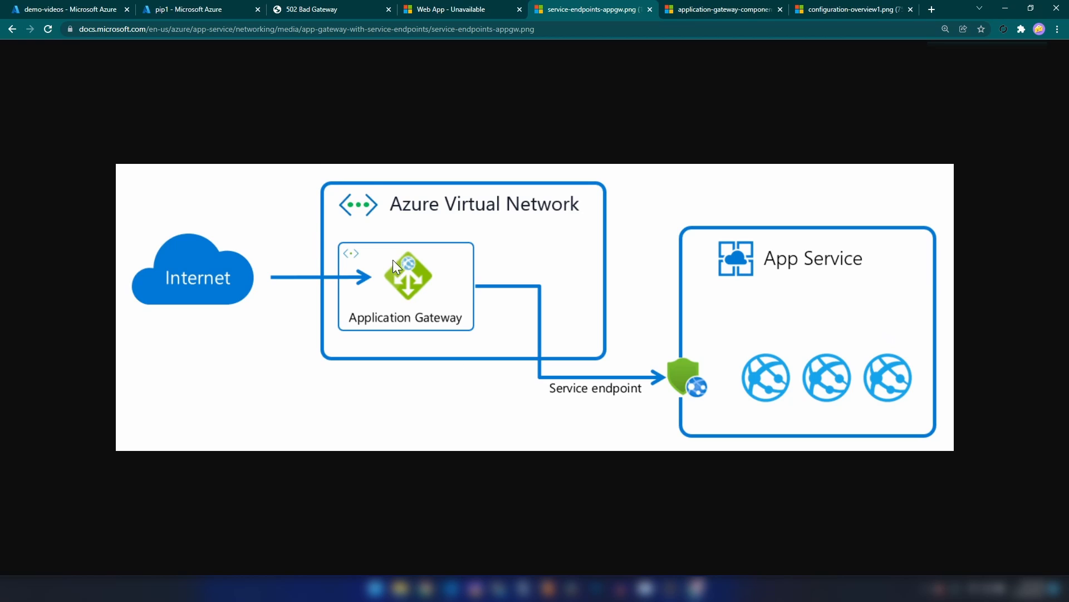
click(299, 8)
click(48, 29)
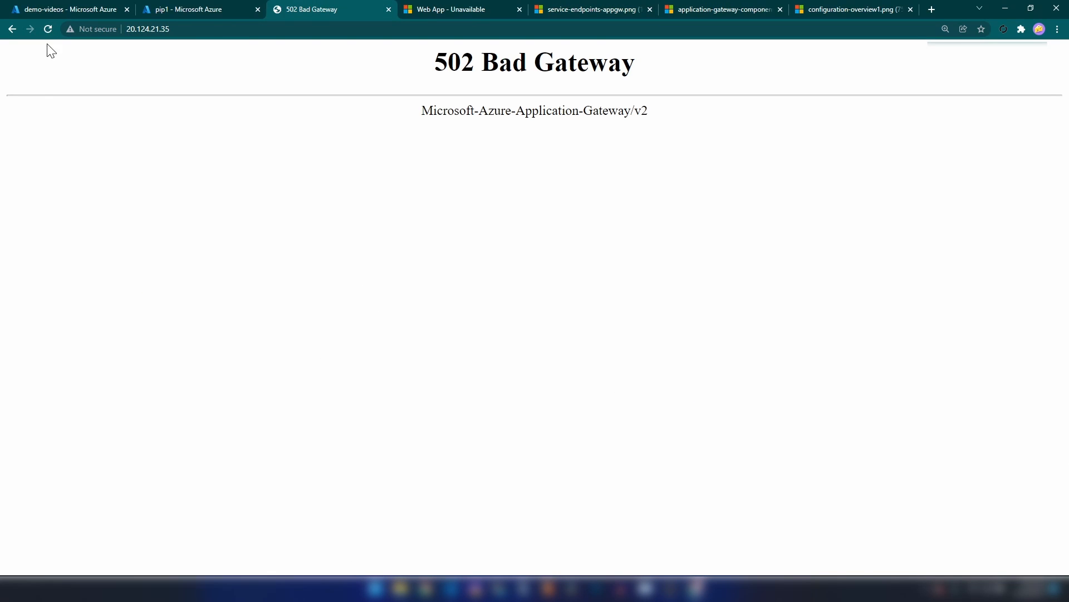
click(46, 28)
drag(426, 65, 669, 145)
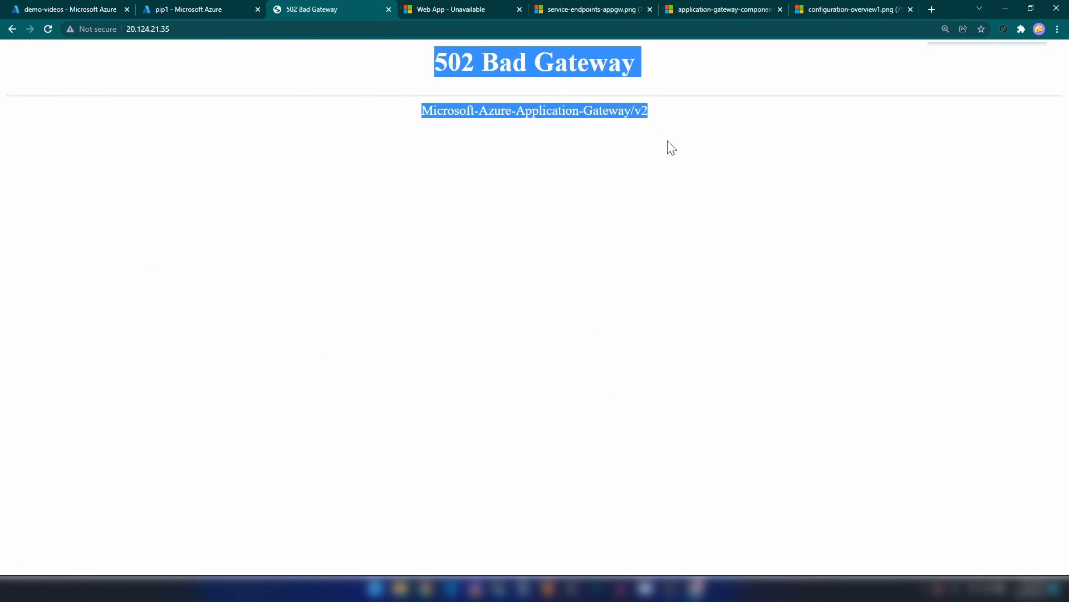
click(662, 149)
- Return to the ApplicationGatewayDemo resource group and examine the overview of the app-gw-1 application gateway
click(70, 7)
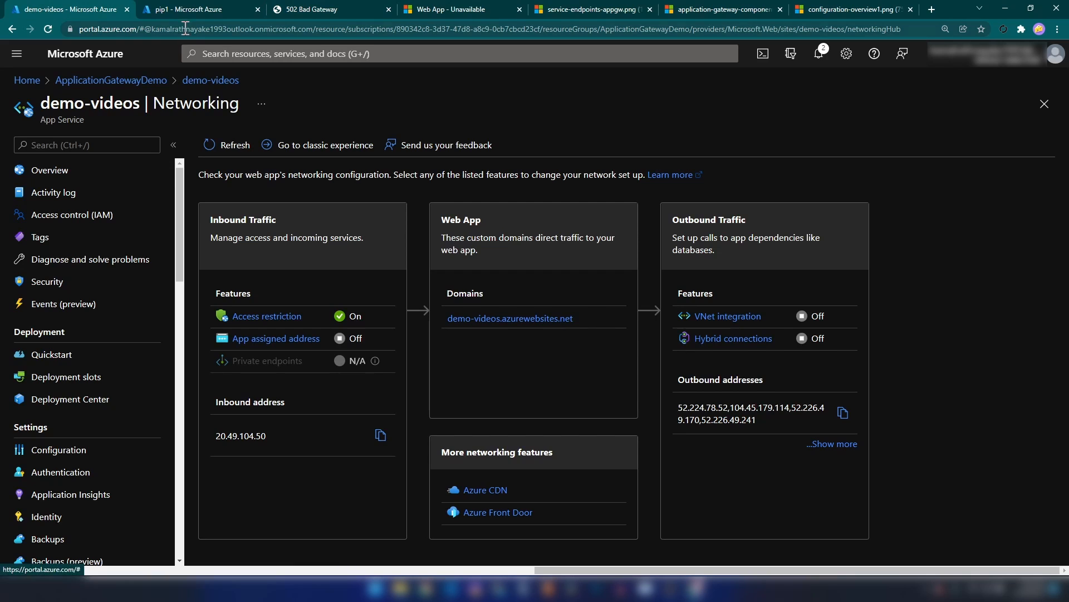
click(161, 82)
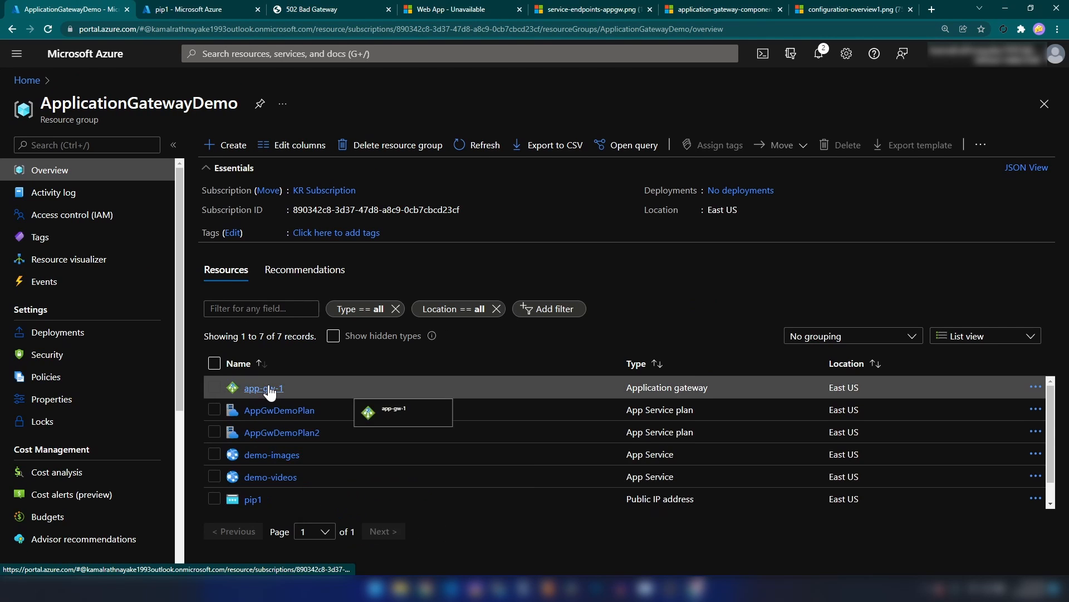
click(269, 385)
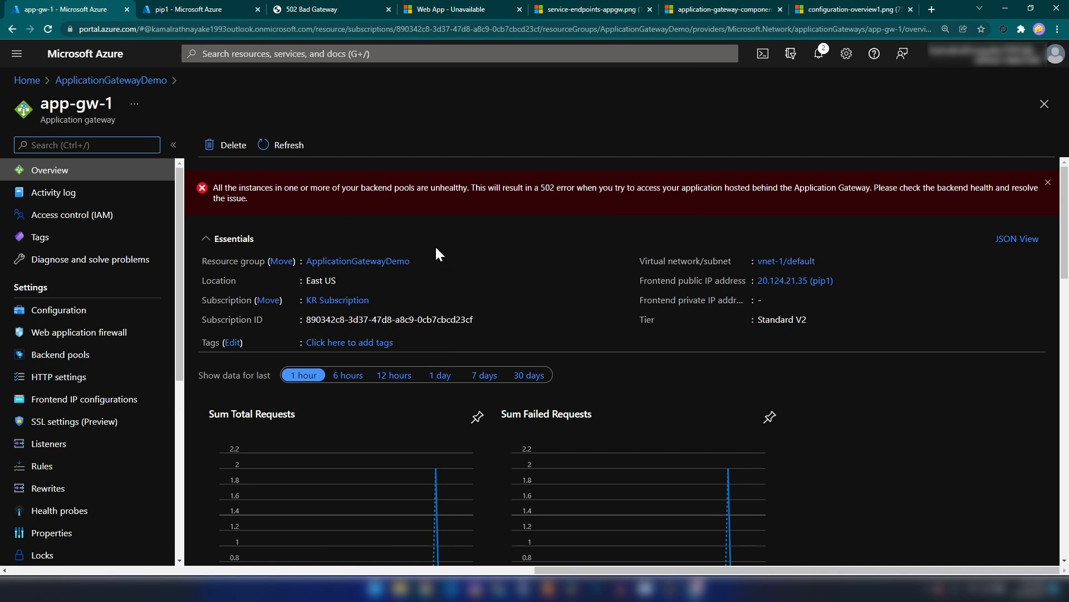
click(911, 434)
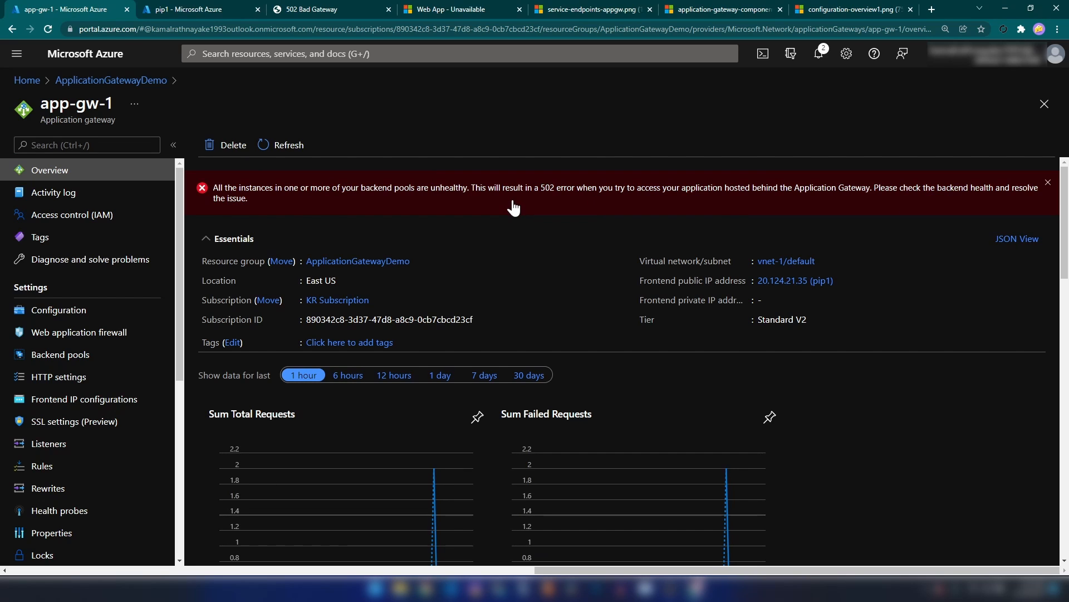
- Start an app-gw-1 health probe named probe1 with host demo-images.azurewebsites.net and path /images/index.html
click(73, 509)
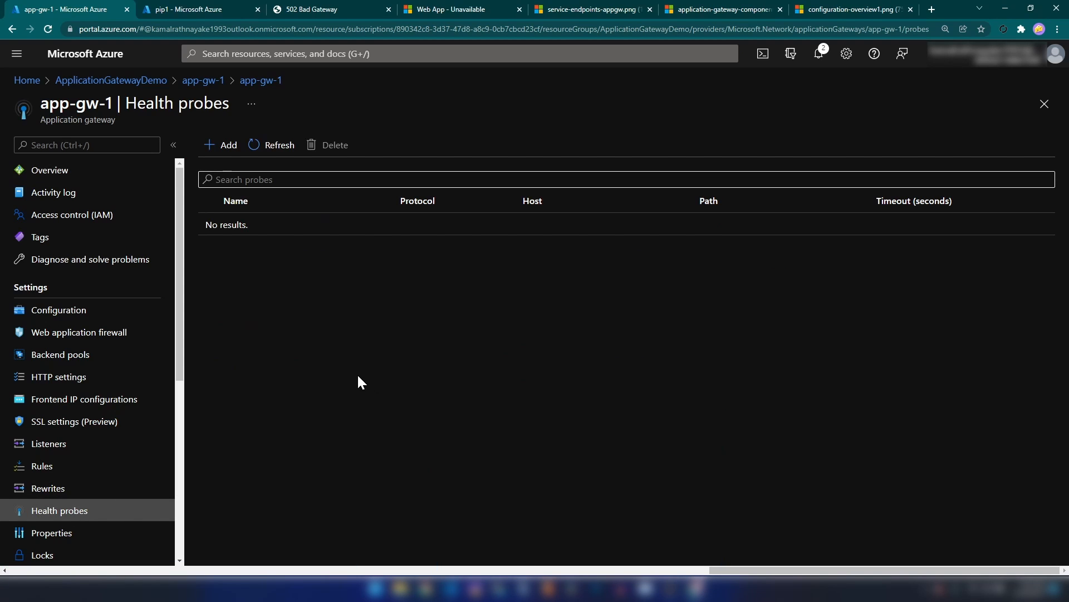
click(217, 145)
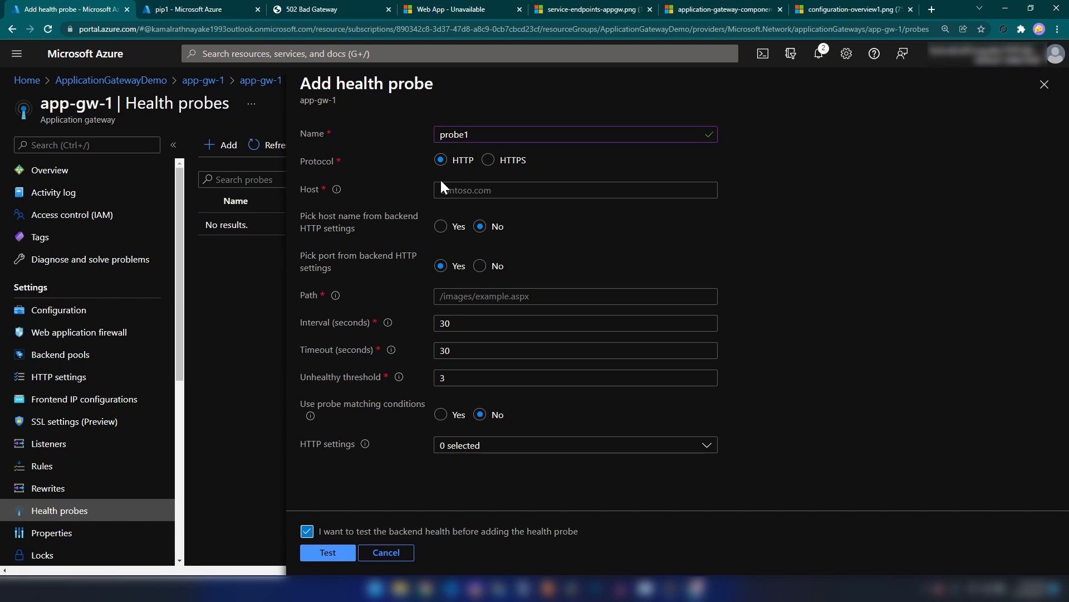
click(461, 189)
text(demo-images.azurewebsites.net)
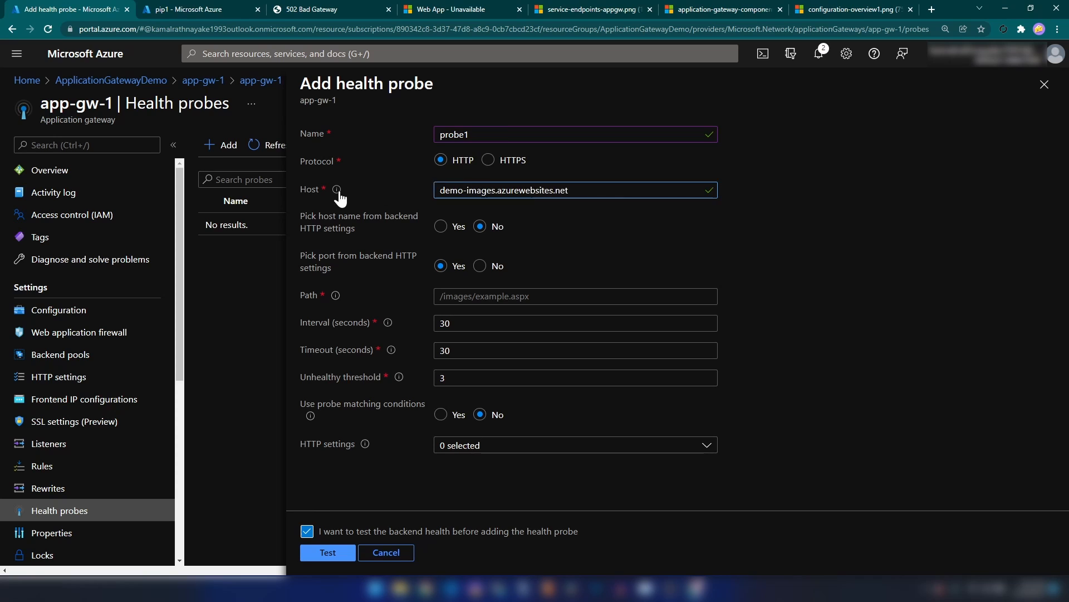
click(494, 296)
text(/images/index.html)
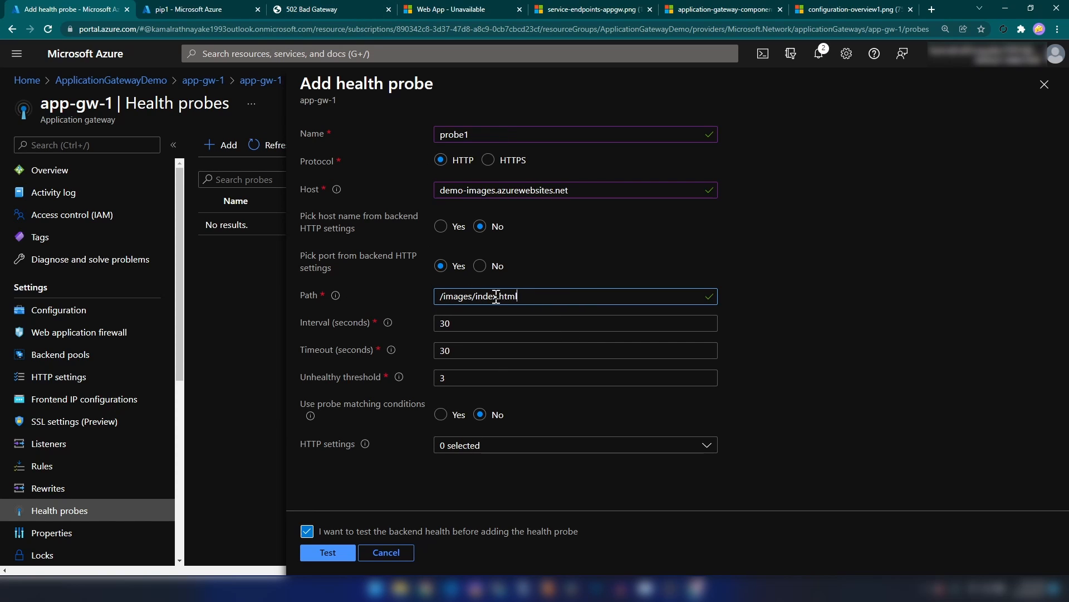
- Set the probe's interval to 5 seconds and assign it to the HTTP setting setting1
mouse_move(384, 324)
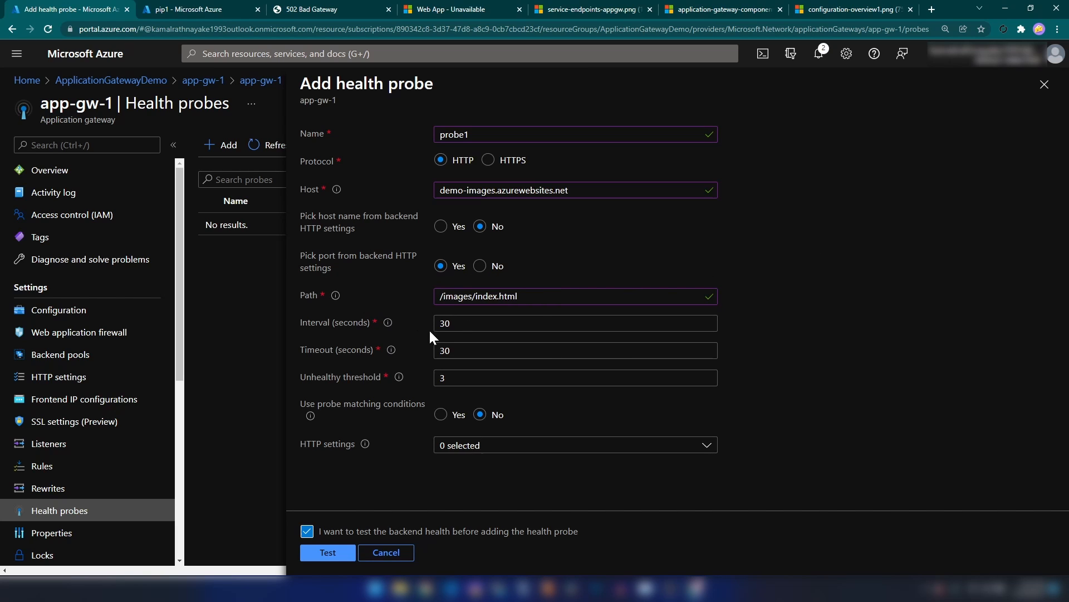
key(Tab)
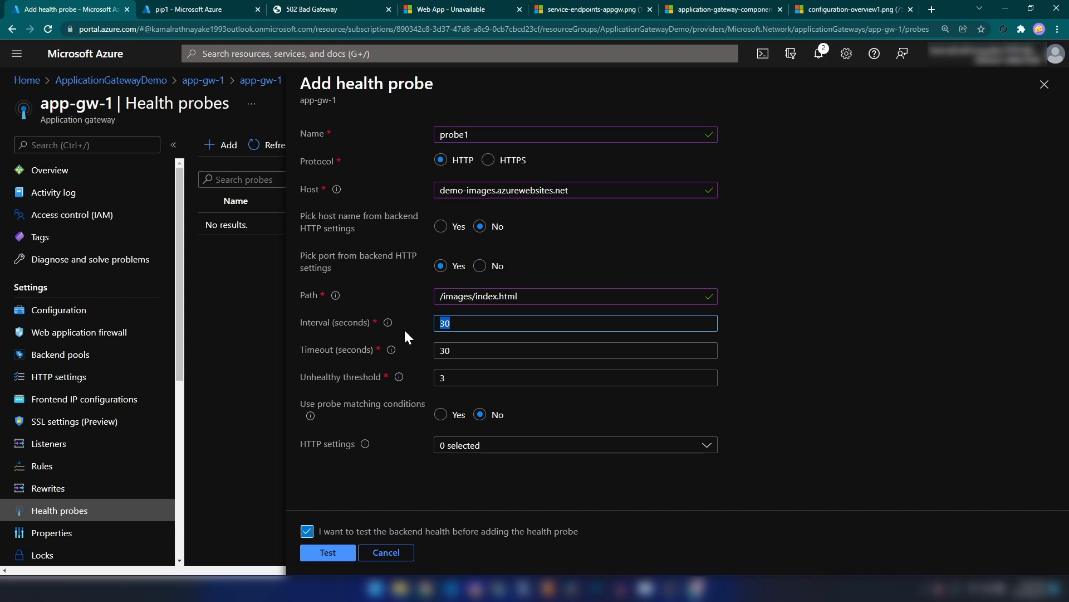
text(5)
click(494, 449)
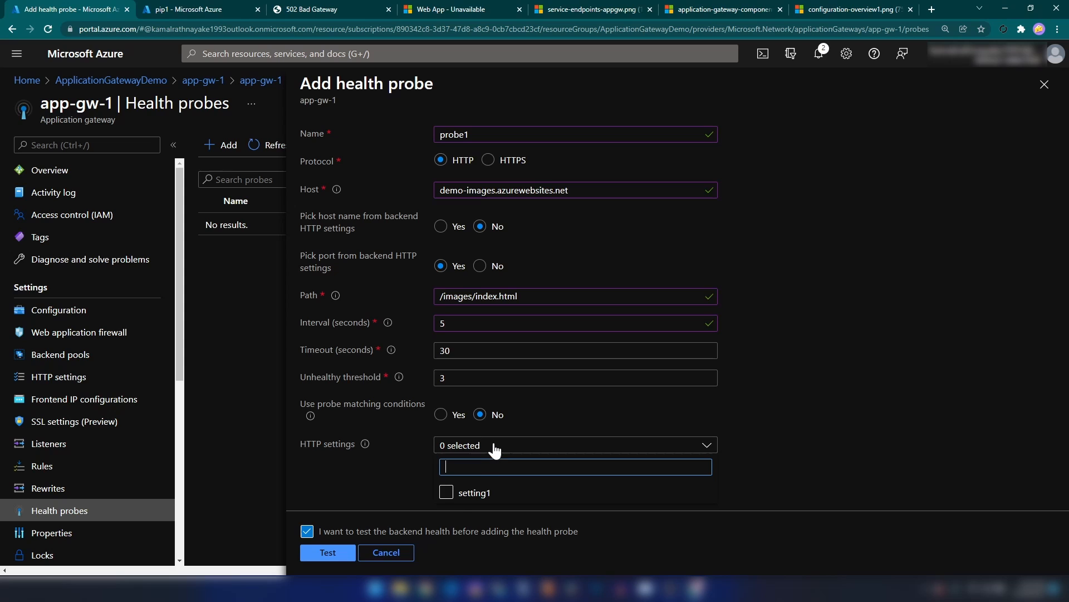
click(457, 497)
click(390, 489)
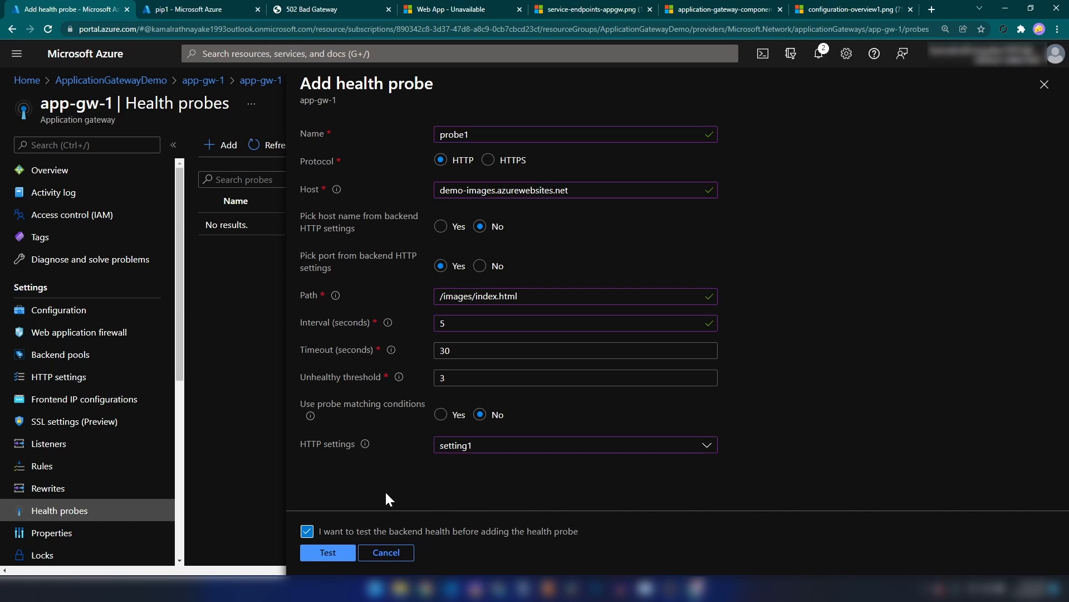
- Test the backend health with probe1 and add the probe to the gateway
click(337, 562)
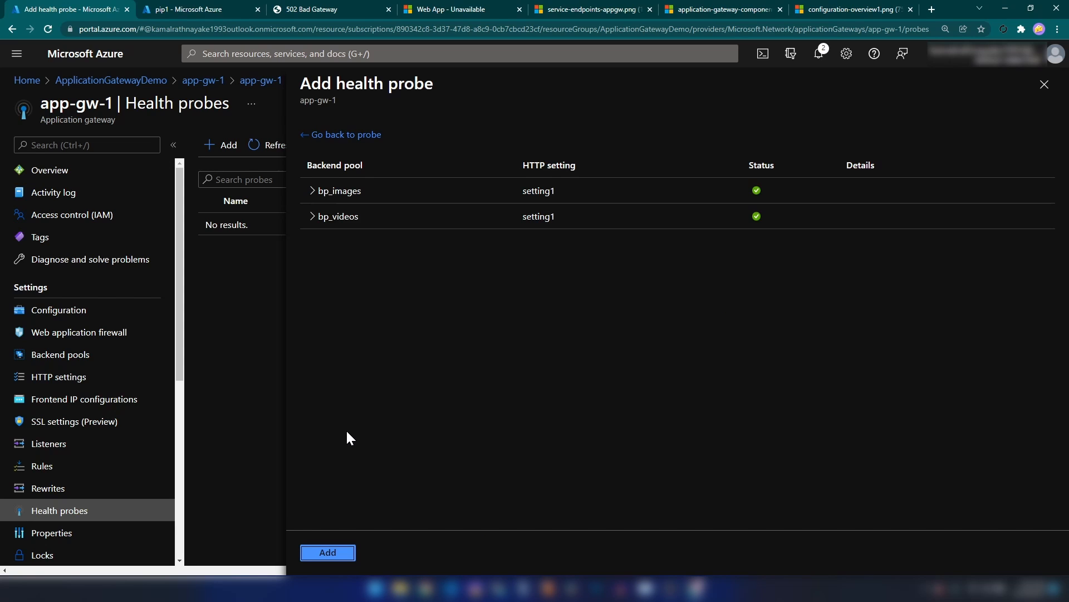
click(360, 307)
click(321, 554)
- Check the backend health of app-gw-1 for both backend pools
scroll(78, 481, down, 3)
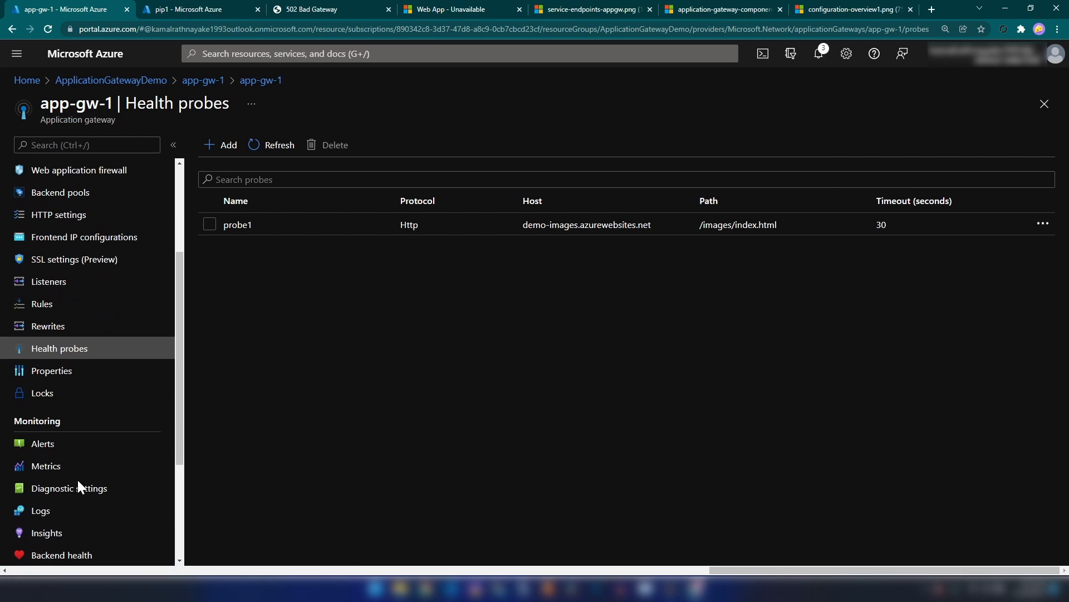
scroll(81, 504, down, 1)
click(86, 495)
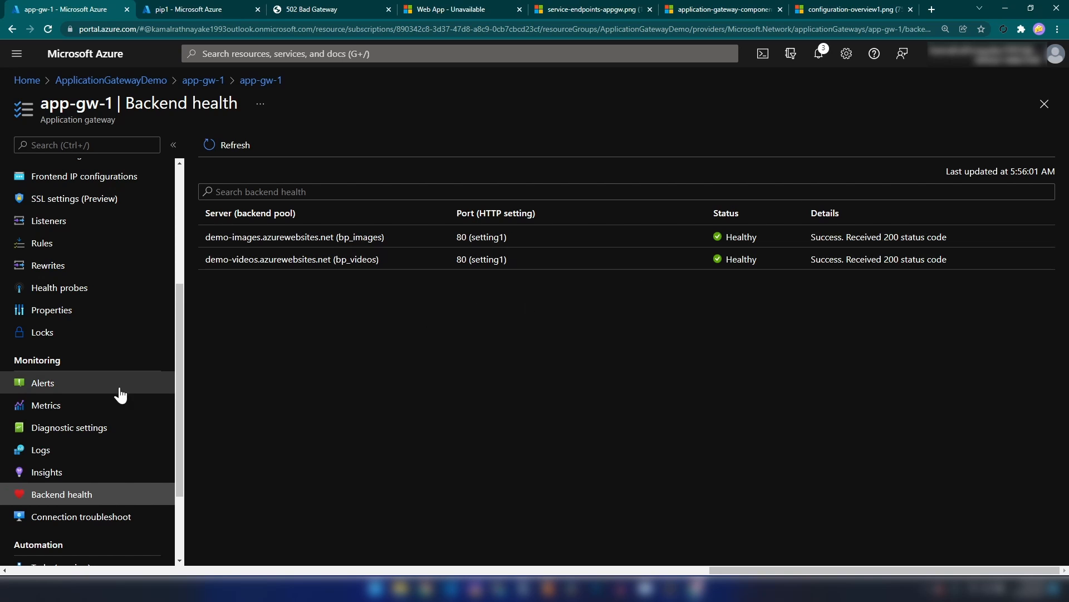
- Return to the app-gw-1 overview and refresh it to recheck the gateway's status
scroll(106, 424, up, 2)
scroll(105, 395, up, 3)
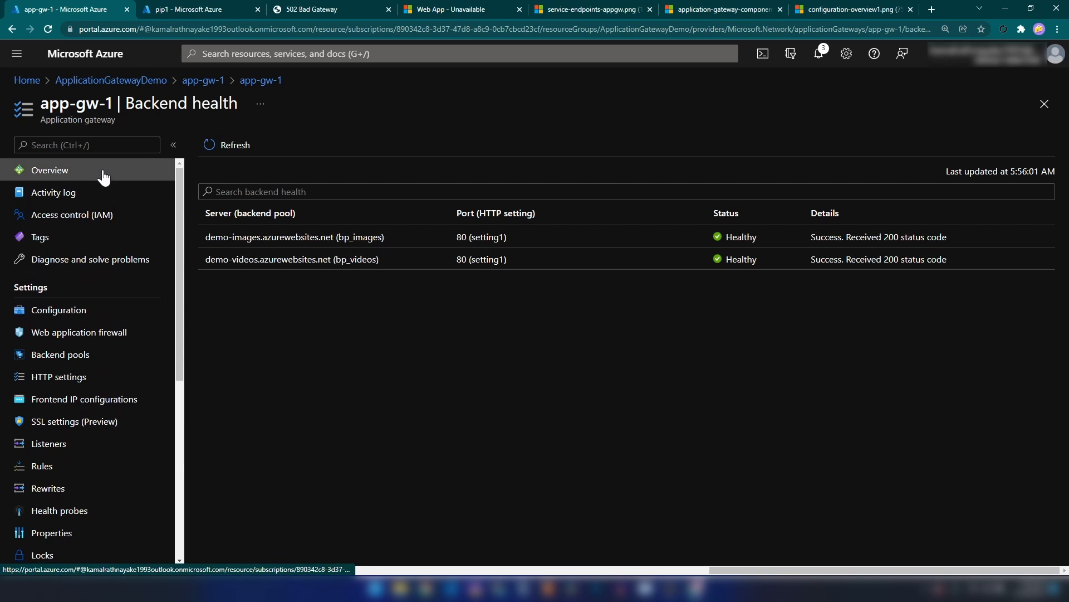
click(35, 171)
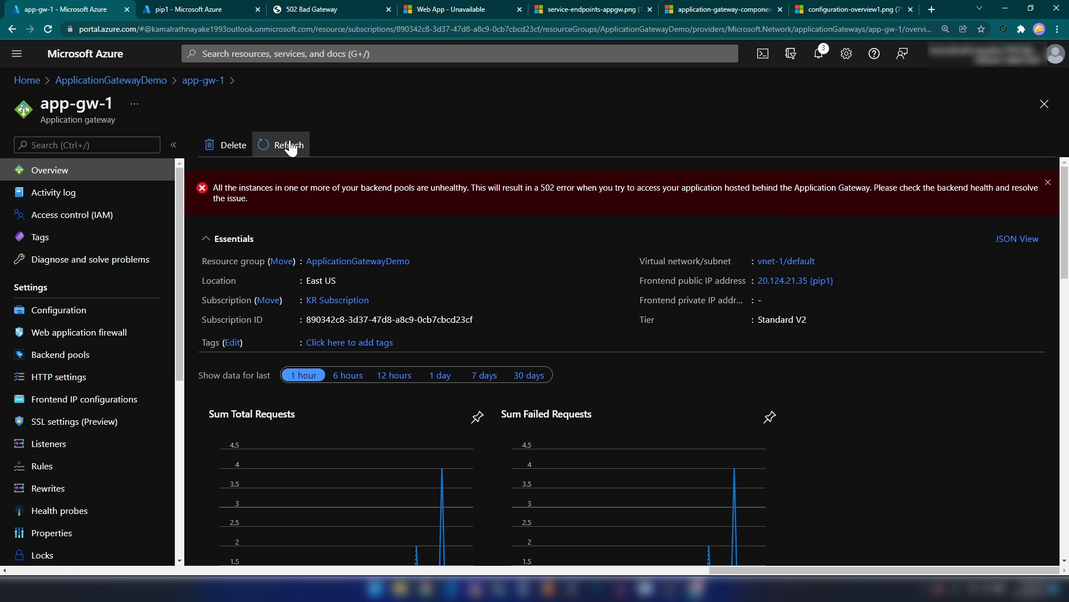
click(290, 148)
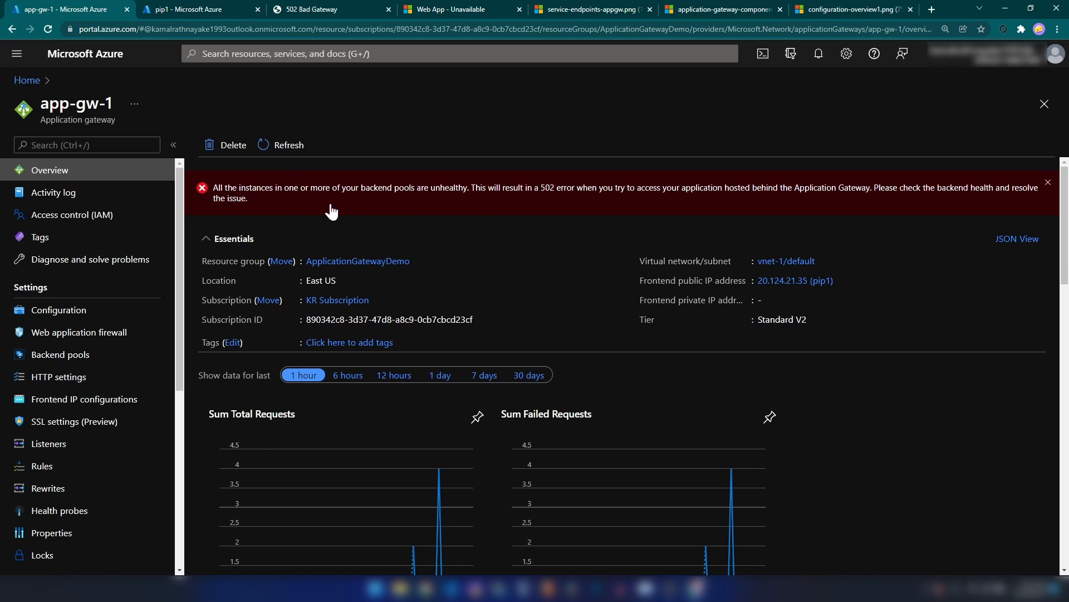
scroll(84, 362, down, 4)
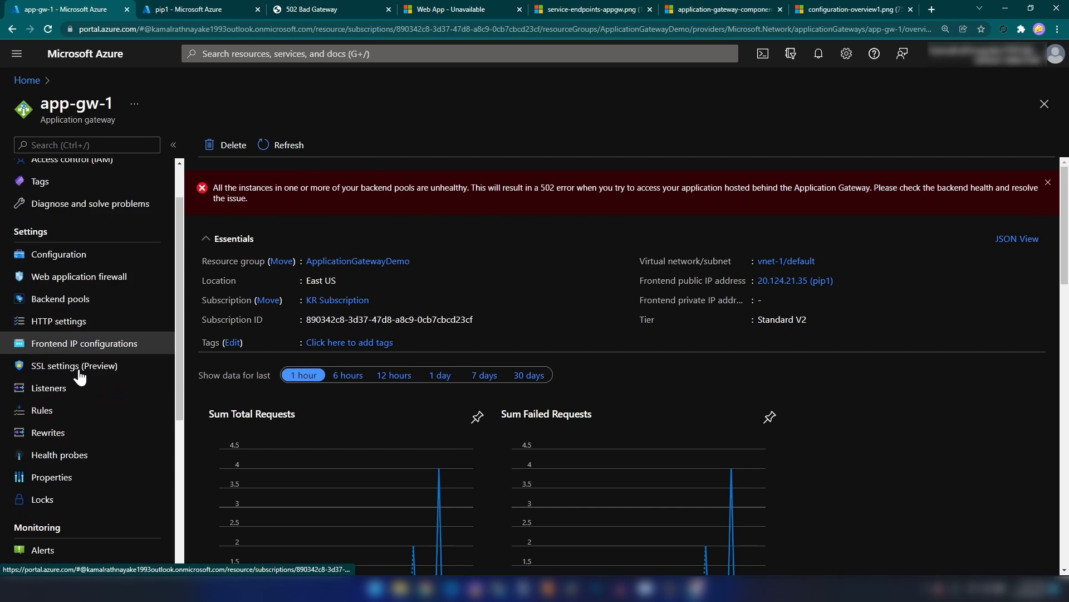
scroll(65, 484, down, 2)
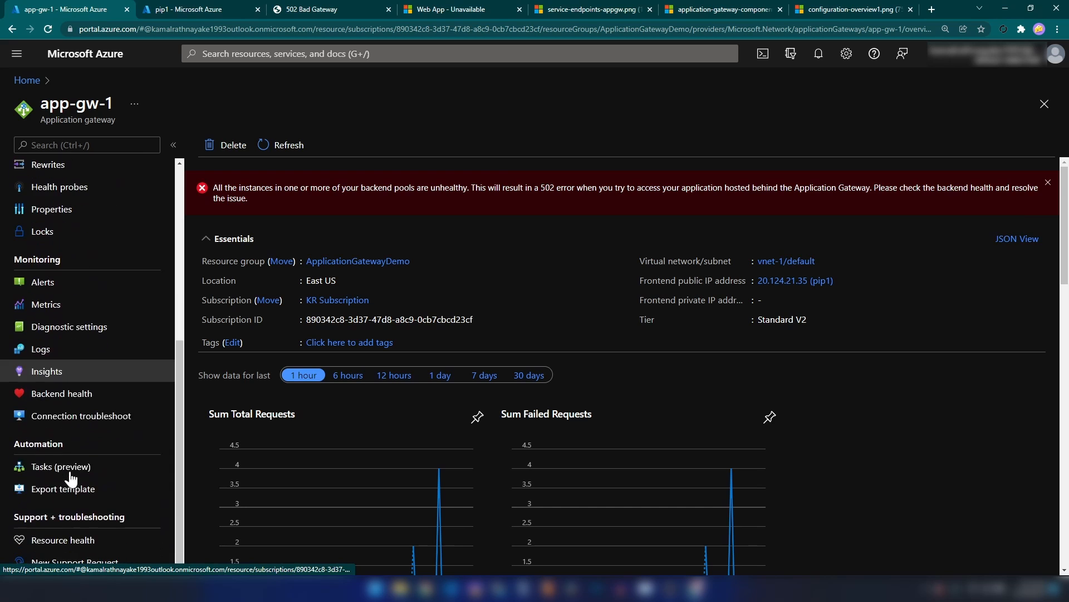
scroll(127, 306, up, 3)
scroll(127, 306, up, 2)
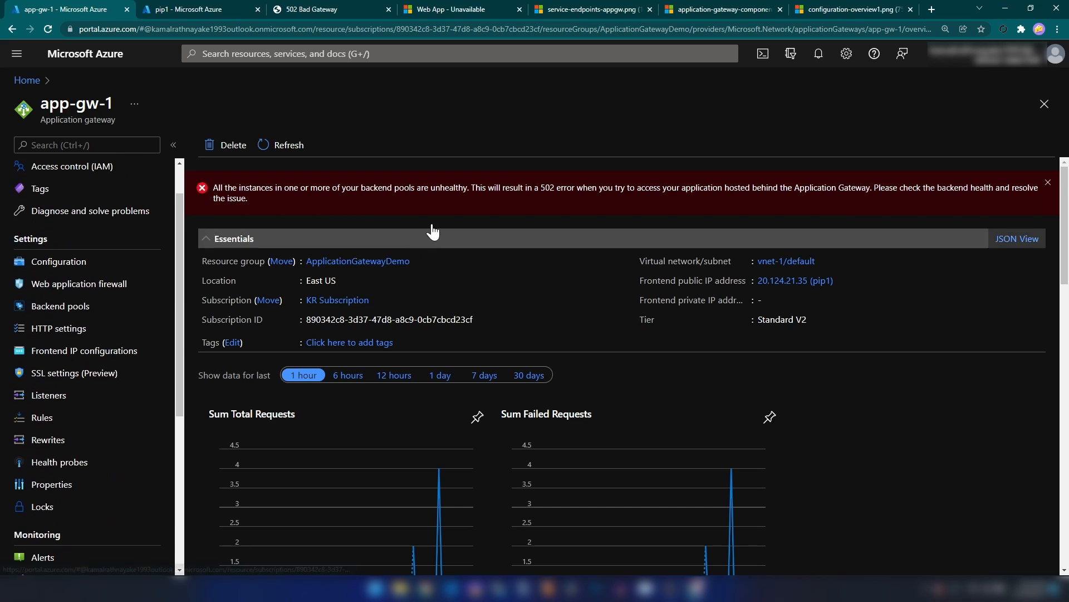
scroll(88, 282, up, 1)
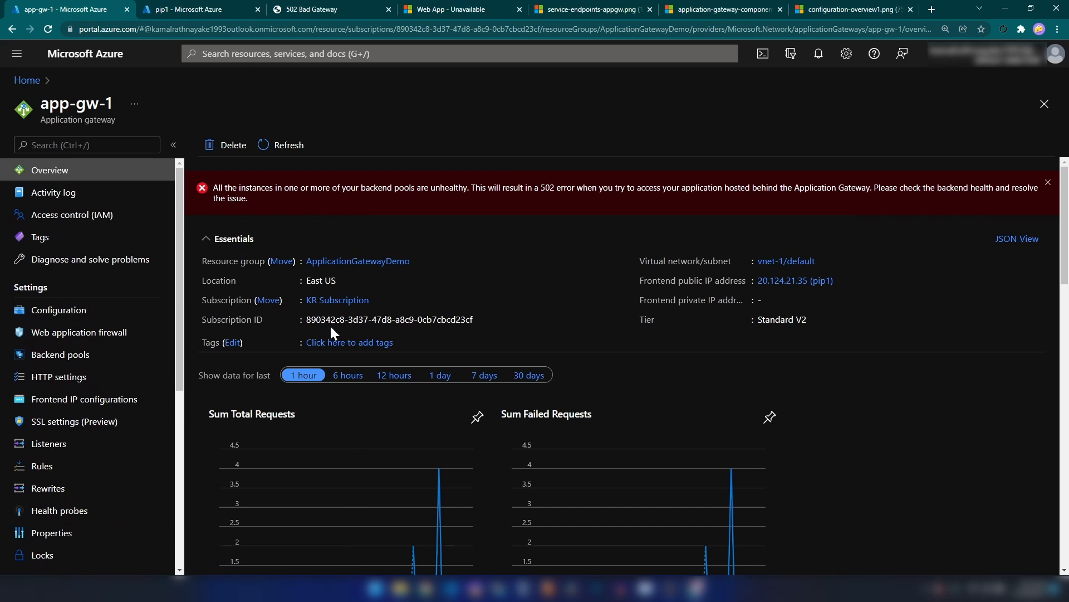
- Reload the gateway's public IP page, read the returned page, and reopen the service endpoints diagram
click(319, 9)
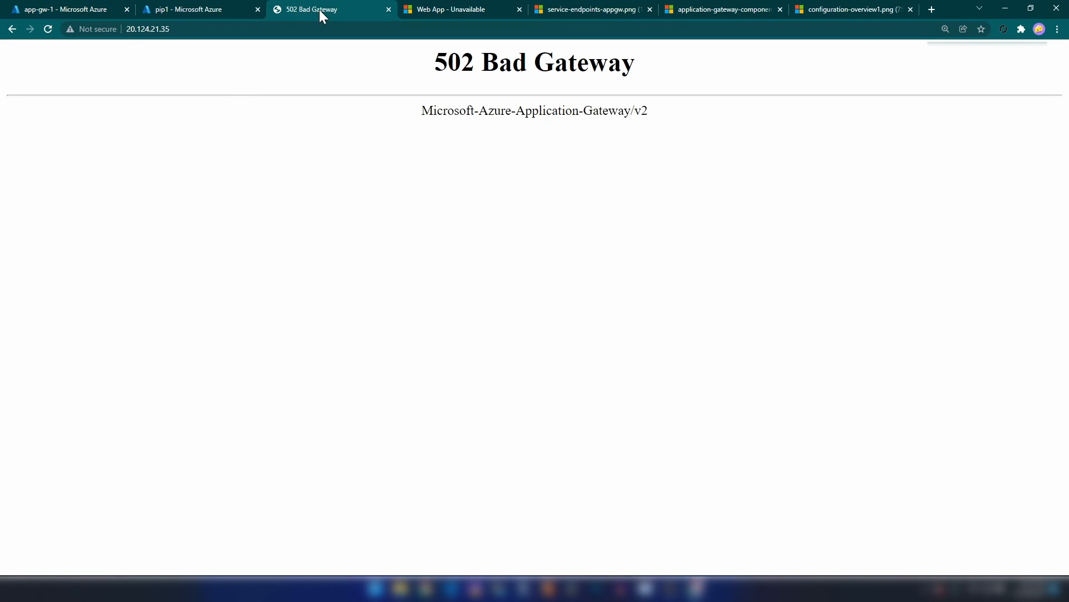
click(48, 29)
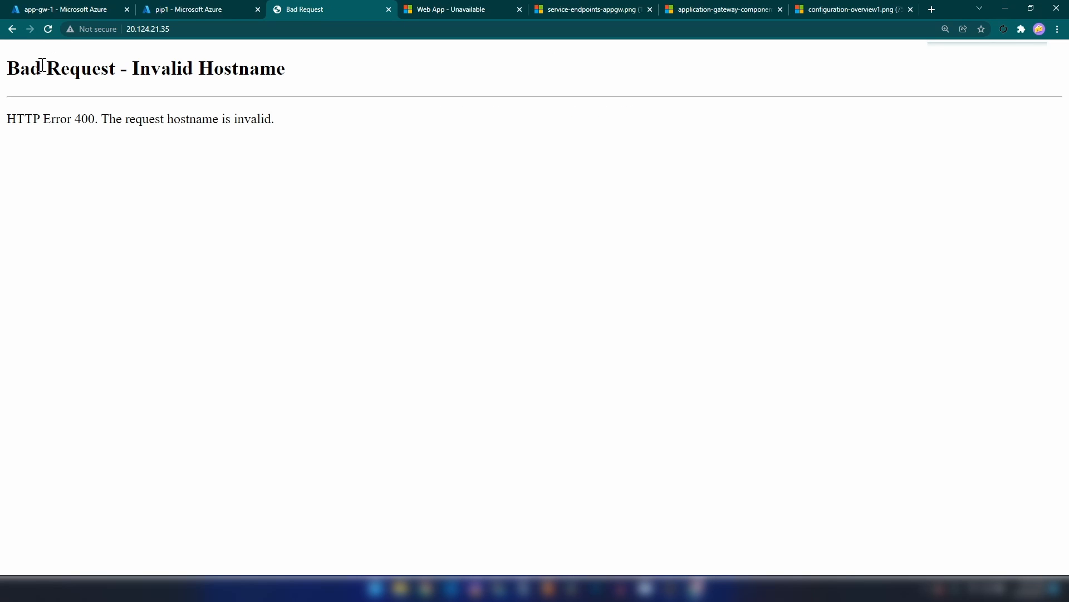
drag(13, 58, 293, 158)
click(314, 147)
drag(36, 68, 316, 110)
click(162, 88)
click(316, 135)
drag(20, 64, 292, 132)
click(292, 133)
click(584, 9)
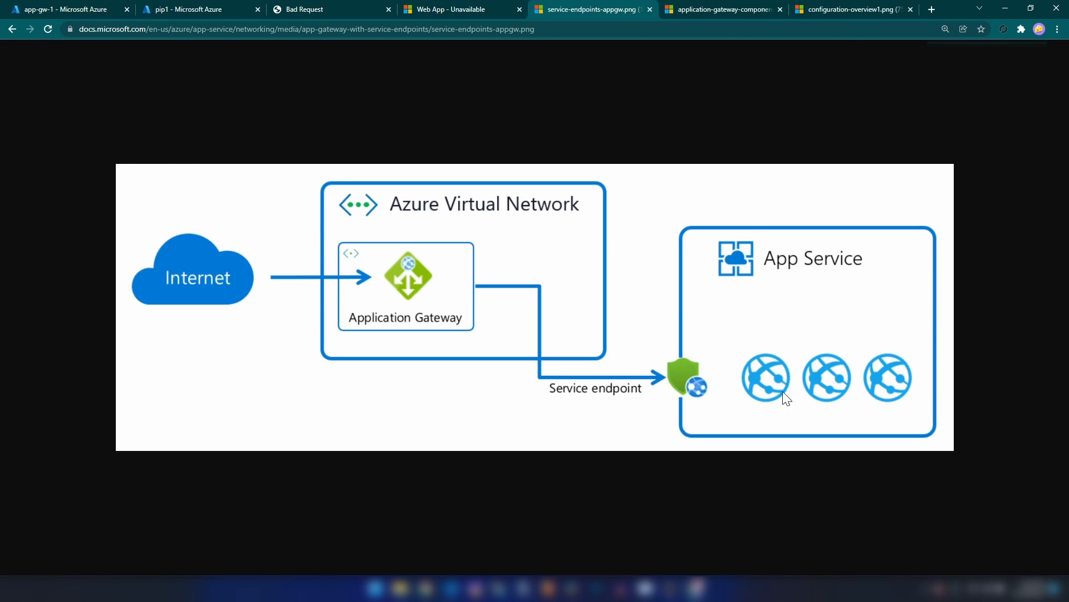
- Reload the gateway's public IP page while recording its network activity in the browser's developer tools
click(323, 8)
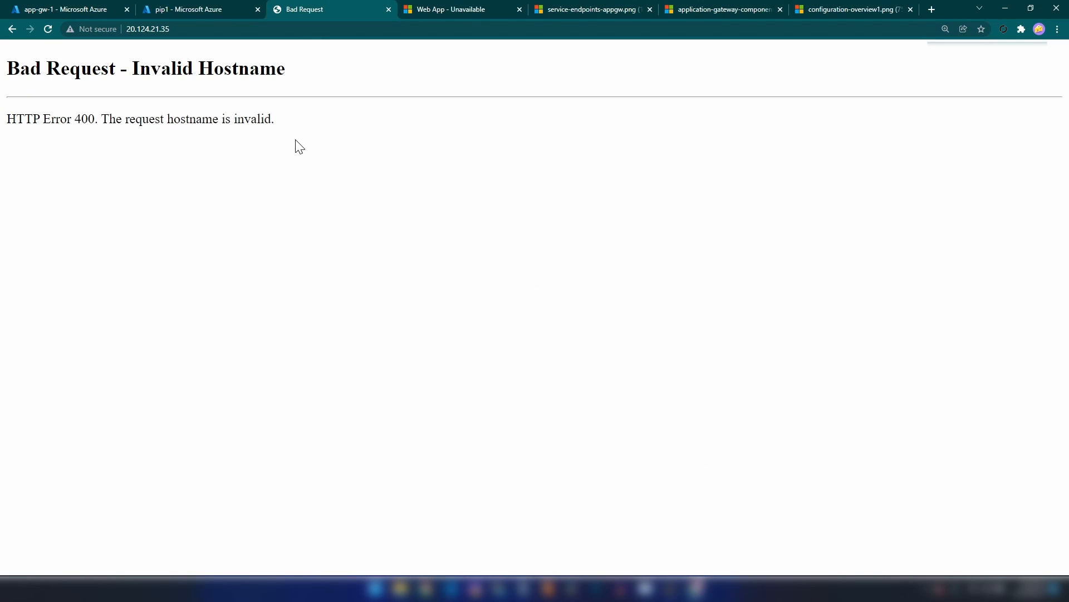
key(F12)
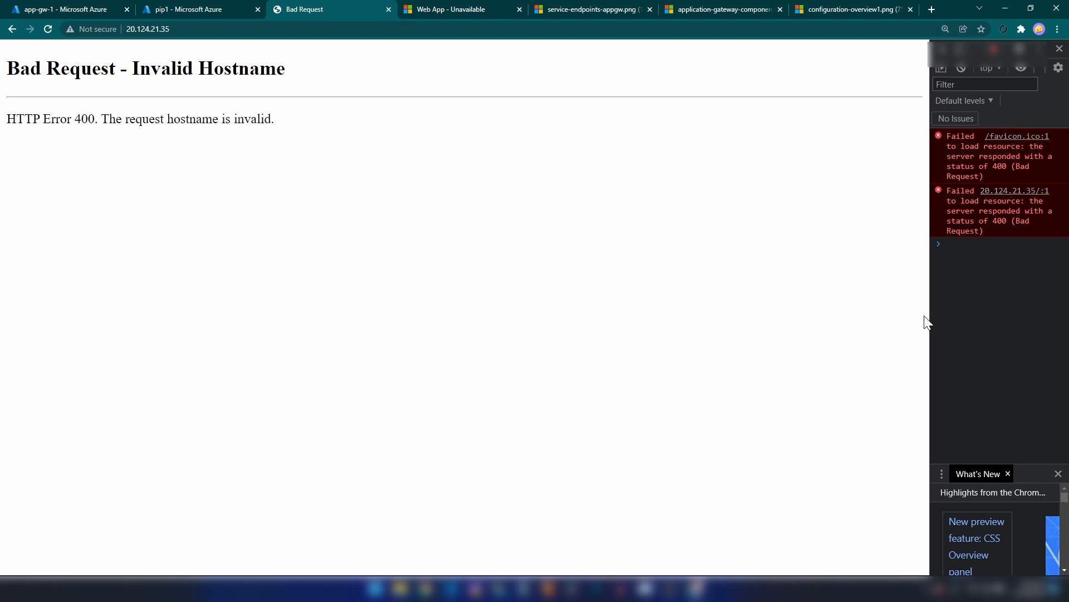
drag(927, 318, 554, 314)
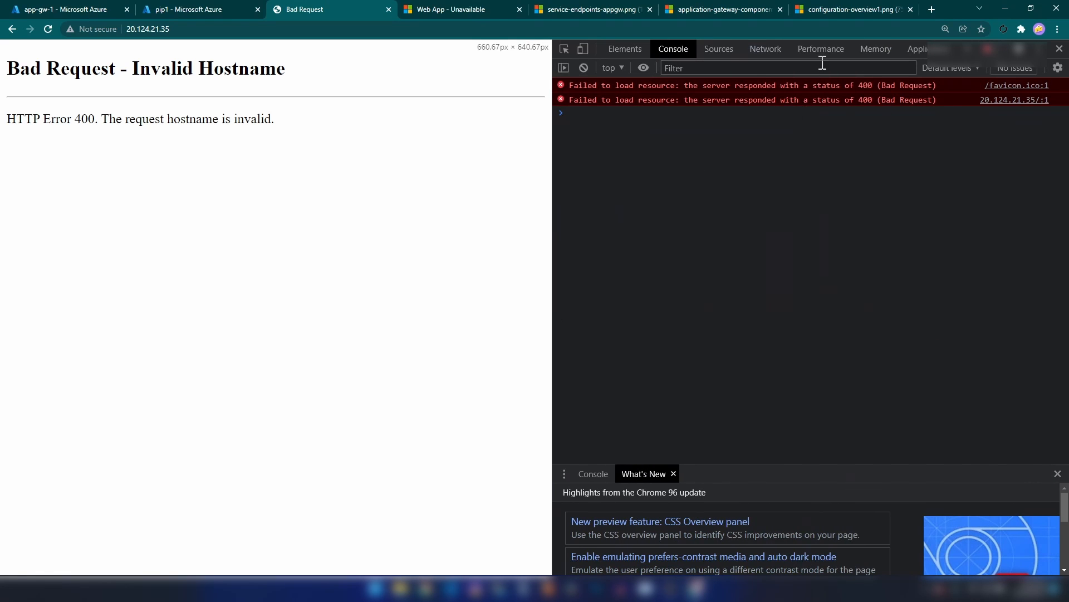
click(766, 49)
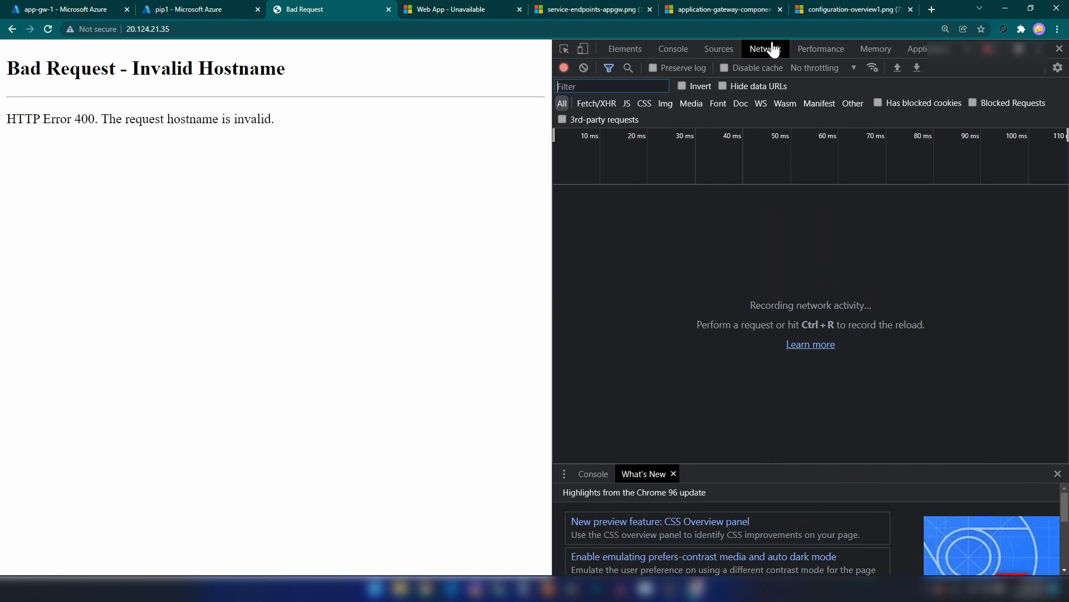
click(47, 30)
- Examine the Host value in the page request's headers, close the developer tools, and reread the page's error text
click(658, 211)
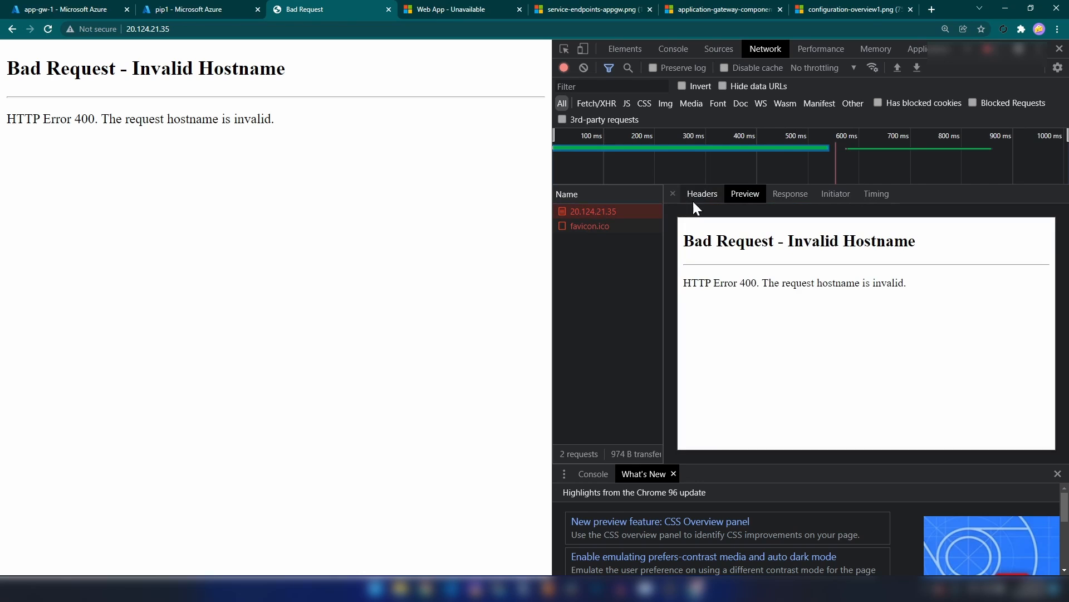
click(698, 195)
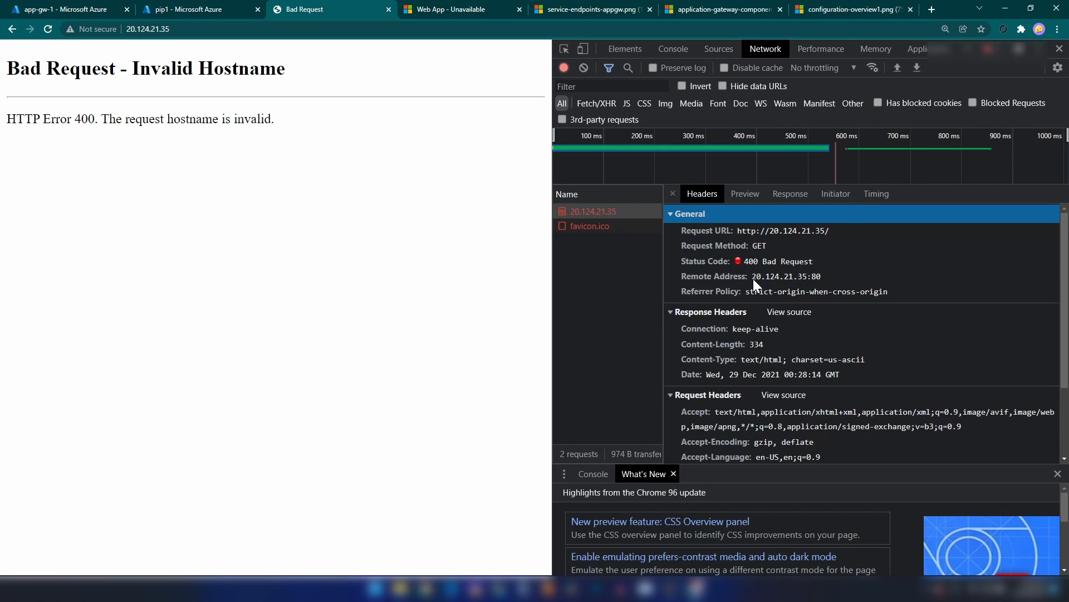
scroll(754, 279, down, 2)
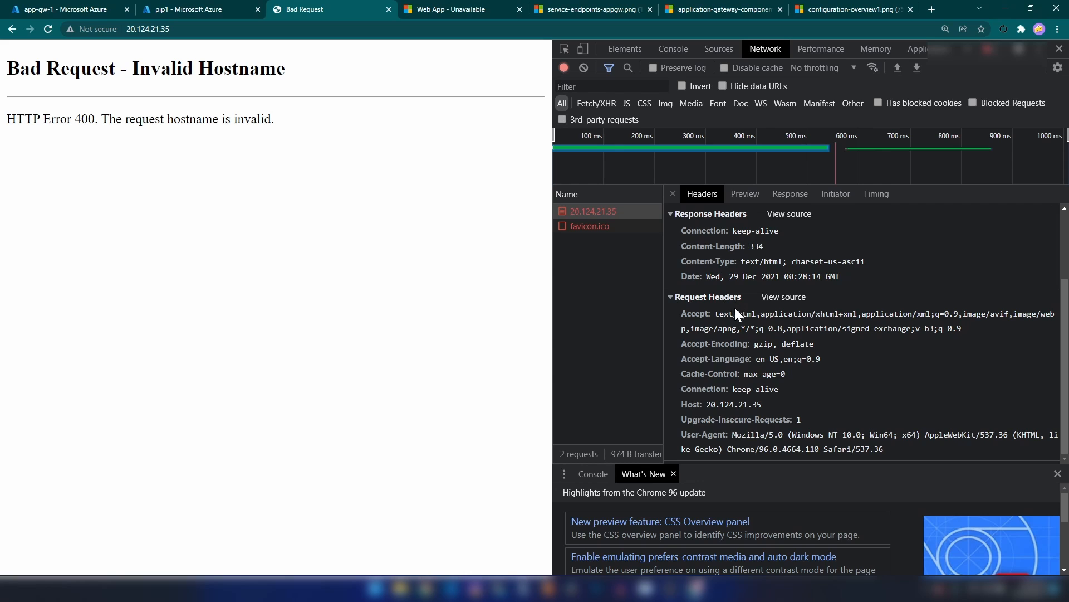
click(712, 405)
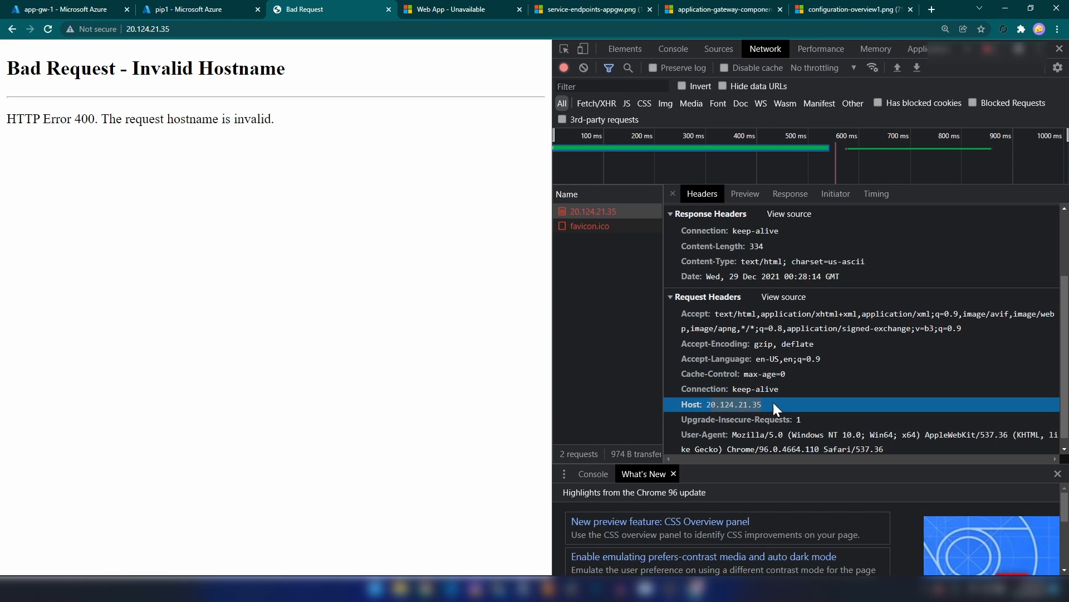
click(611, 370)
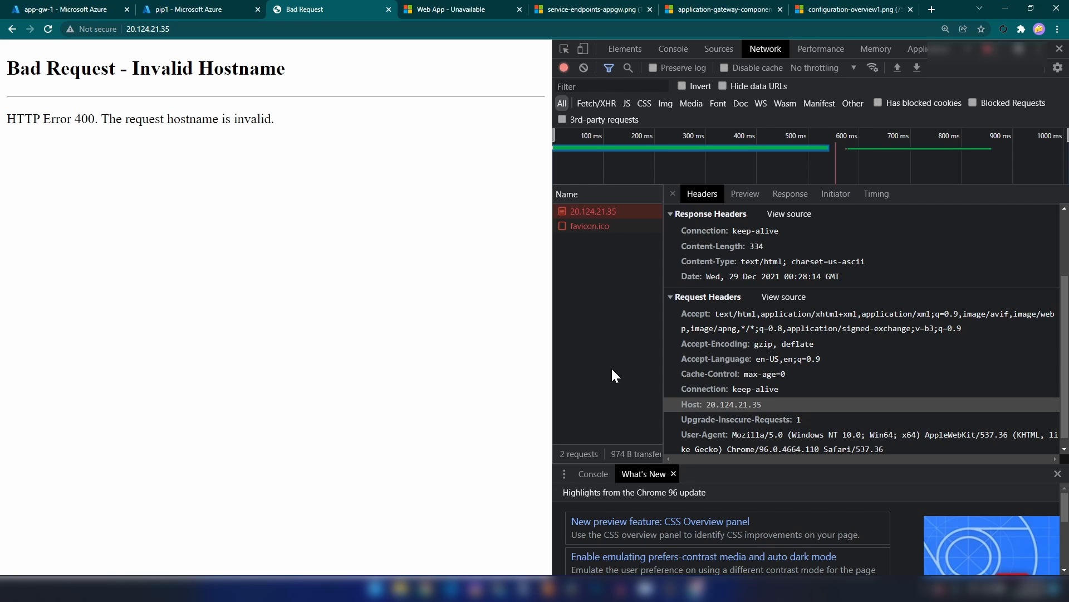
click(1059, 49)
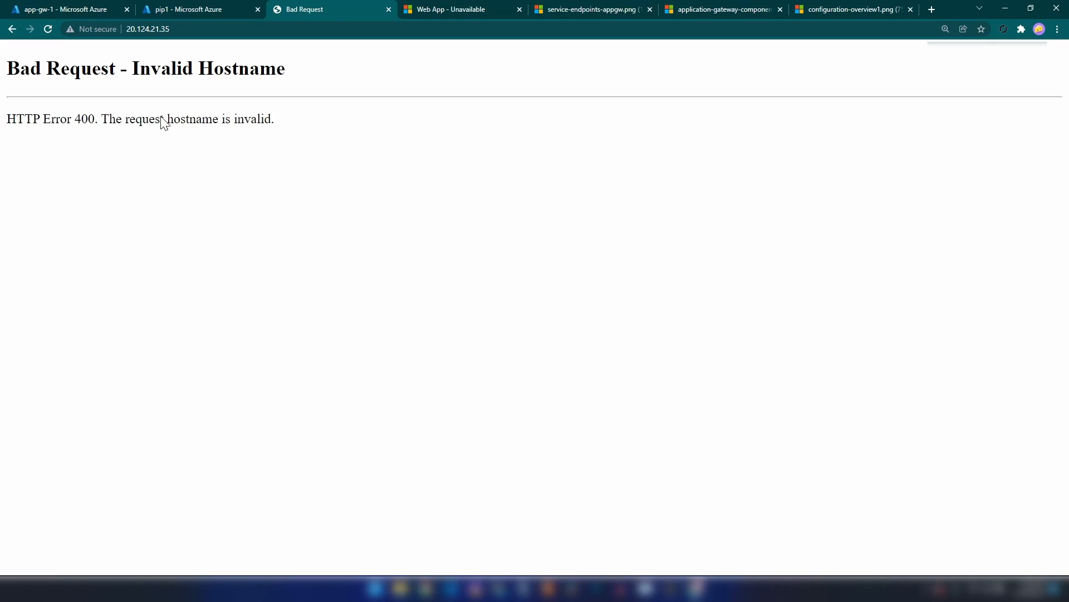
drag(67, 60, 319, 142)
click(319, 142)
- Set app-gw-1's HTTP setting setting1 to override with a new host name picked from the backend target, and save it
click(204, 6)
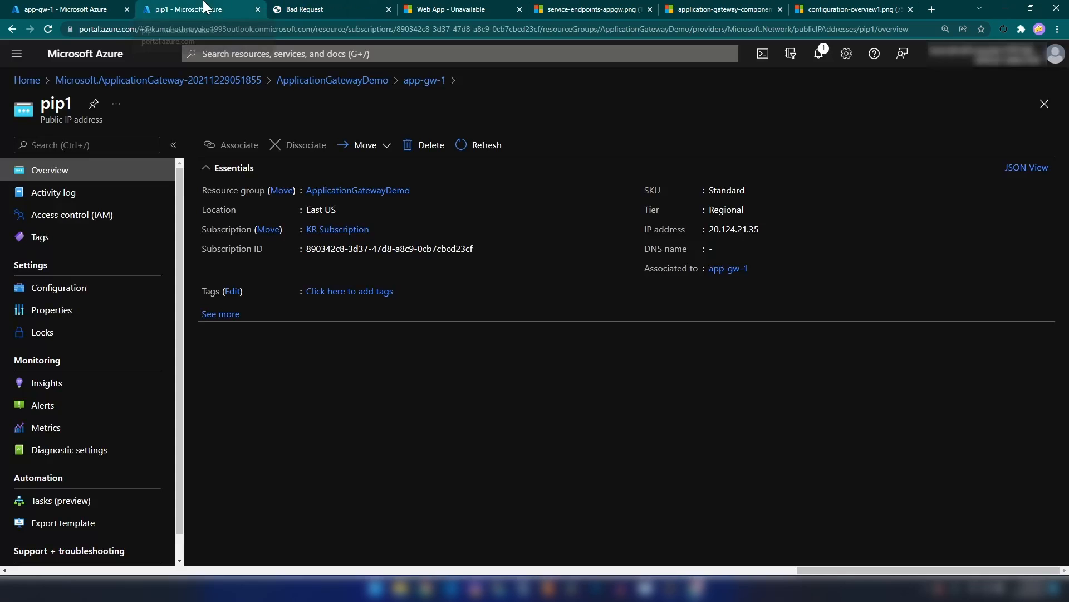
click(121, 9)
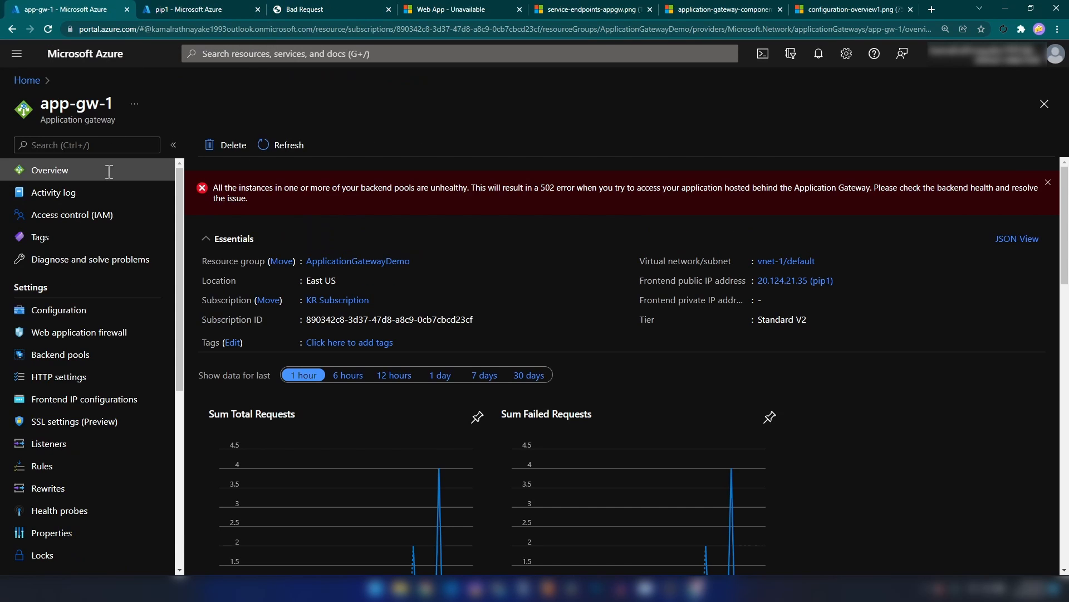
click(79, 383)
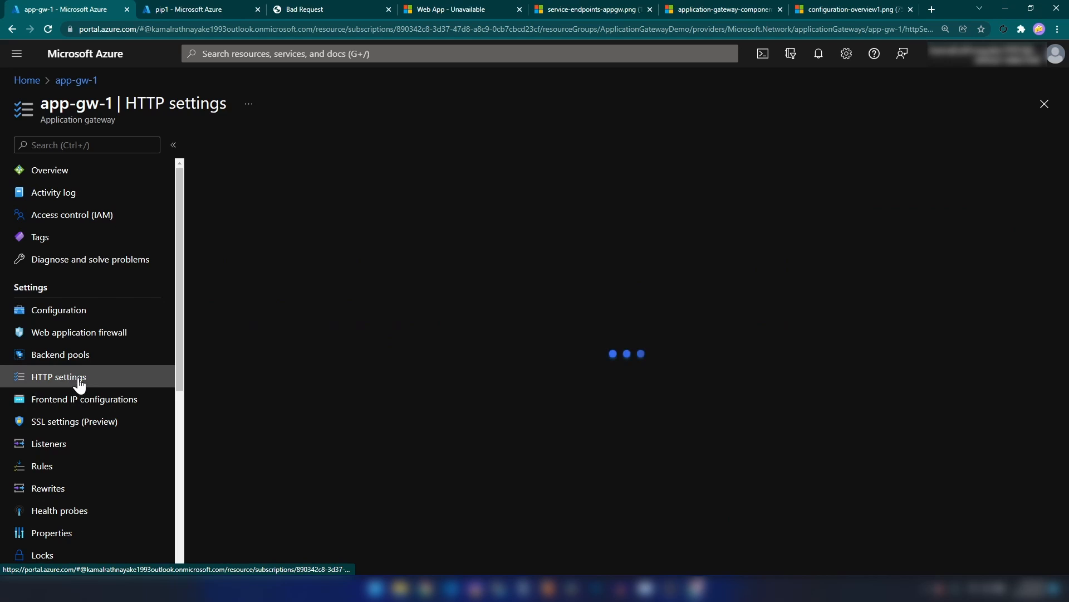
click(278, 226)
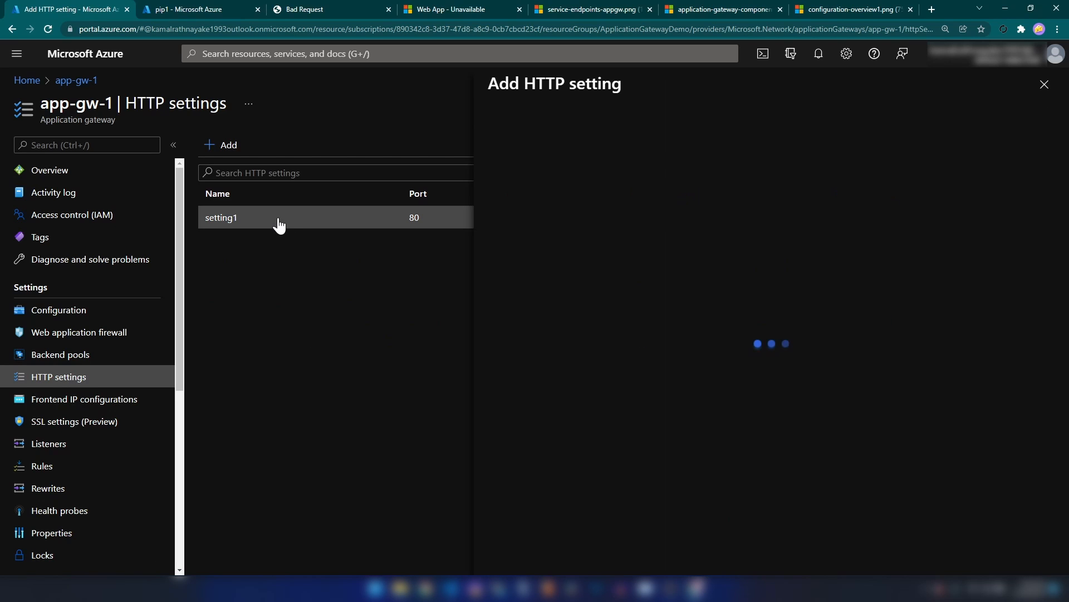
scroll(616, 268, down, 5)
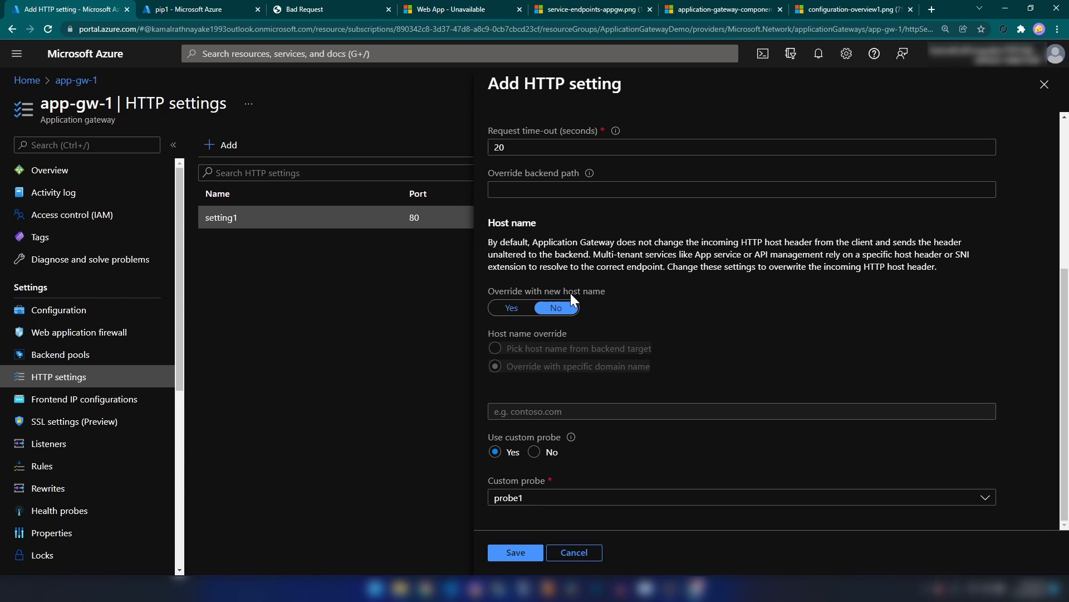
click(515, 311)
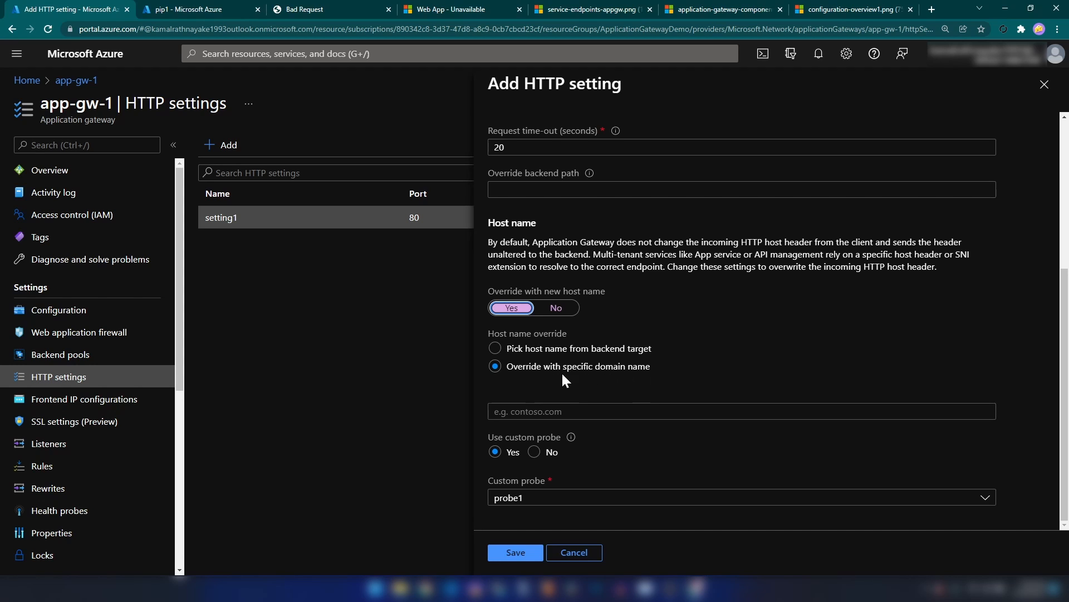
click(524, 351)
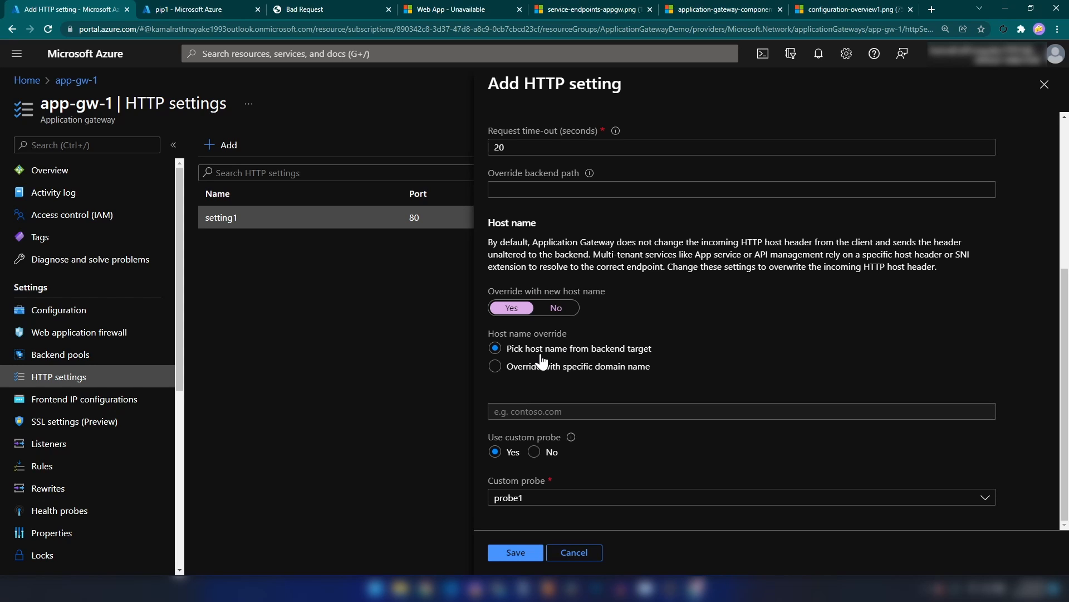
click(517, 551)
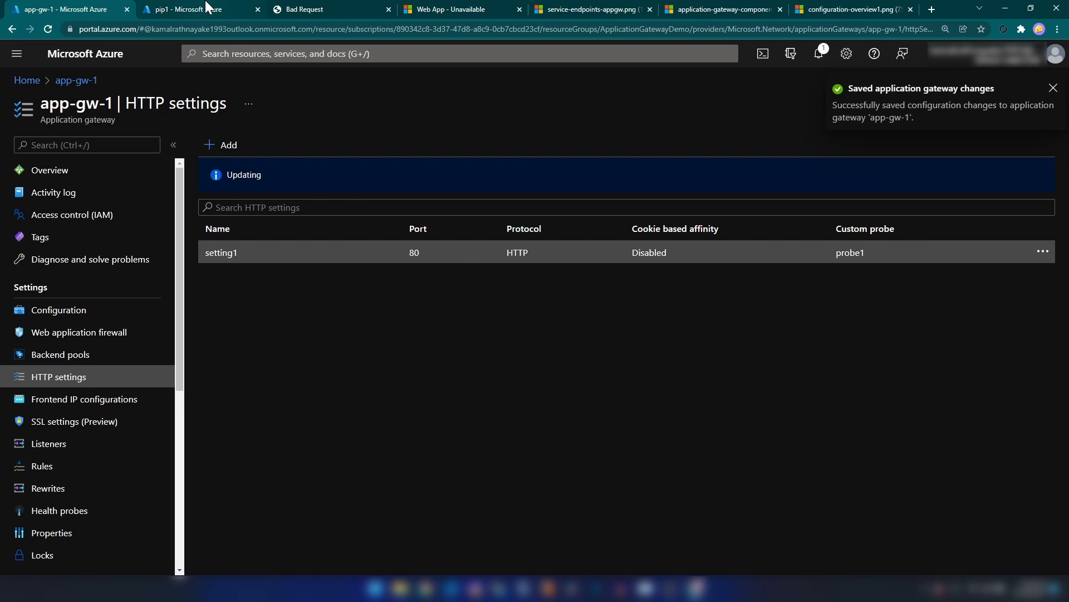
- Reload the gateway's public IP page and read the returned message
click(295, 10)
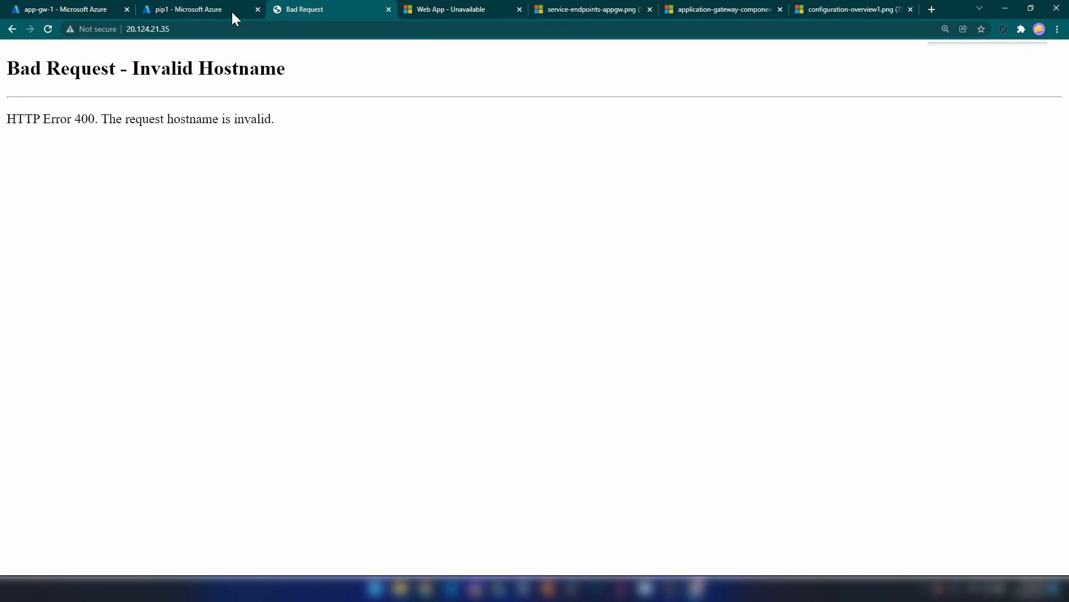
click(47, 30)
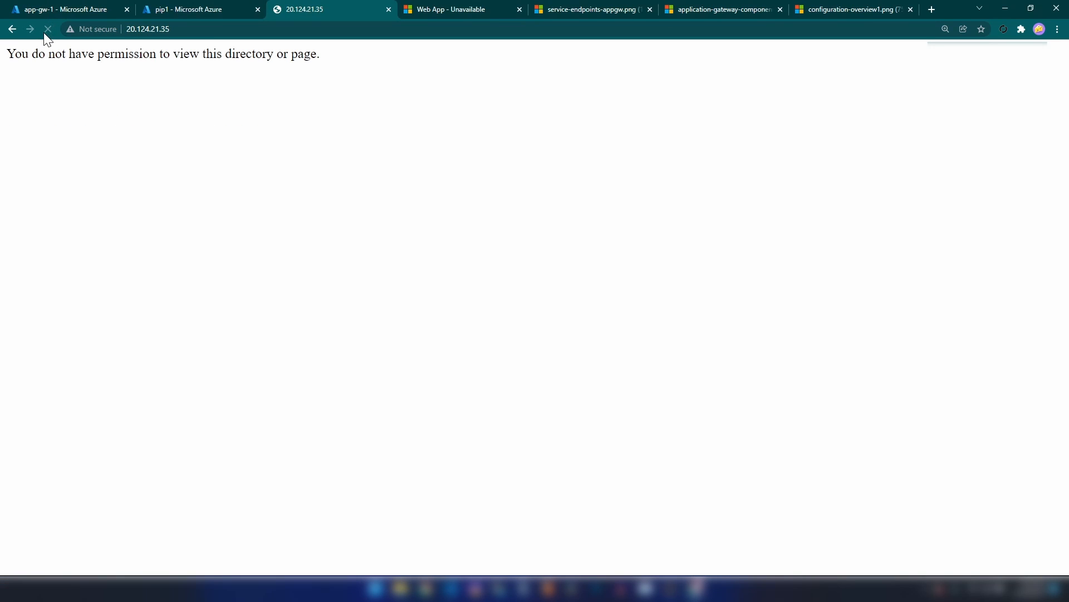
drag(11, 56, 1, 84)
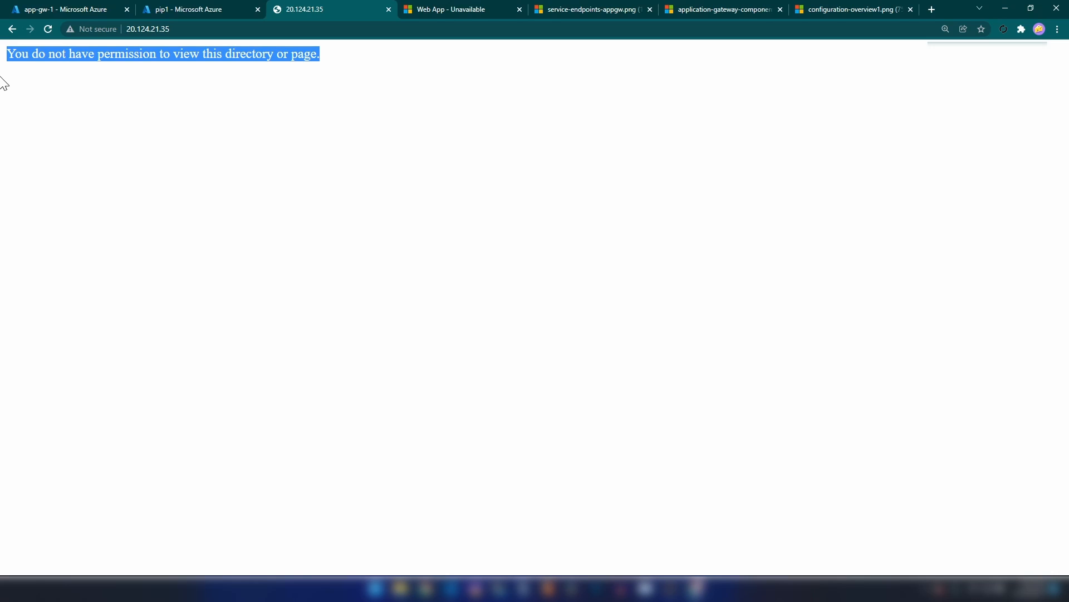
click(48, 105)
- Review the service endpoints diagram and pip1's overview, and return to the gateway's public IP page
click(508, 7)
click(565, 7)
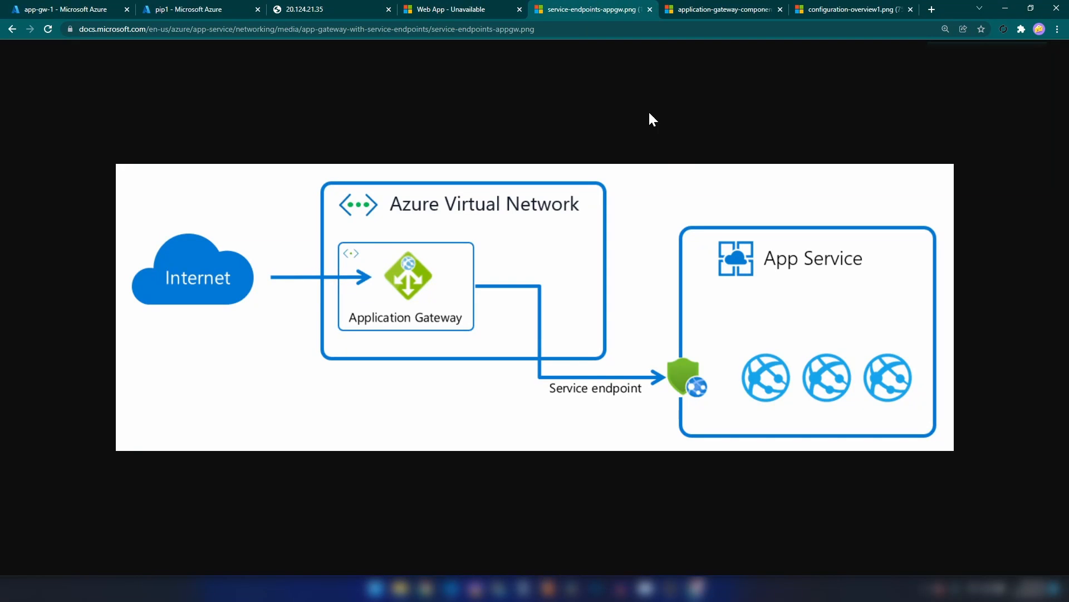
click(198, 8)
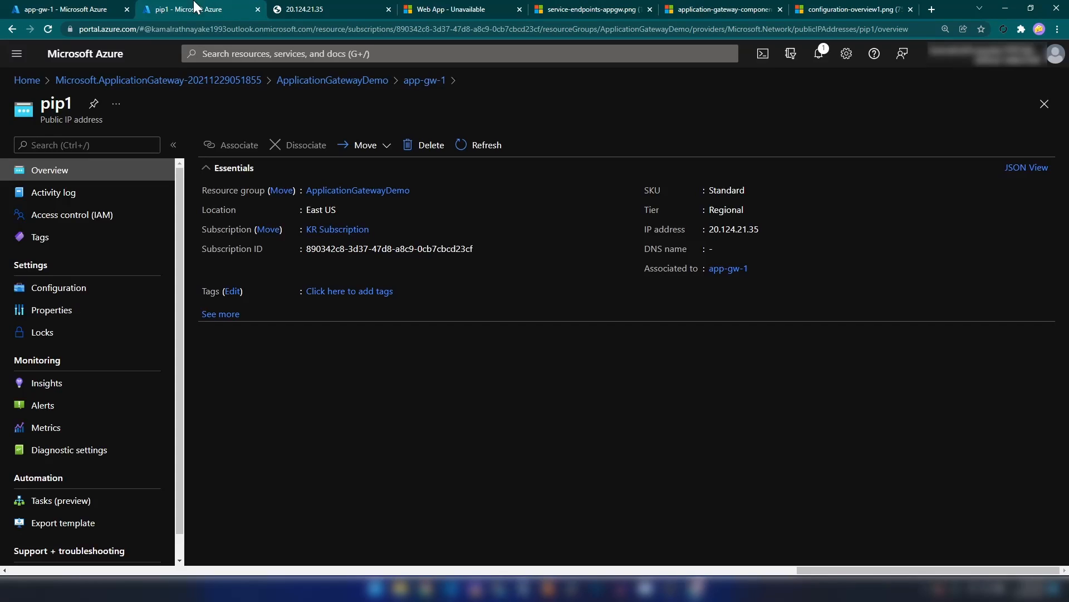
click(359, 8)
click(573, 7)
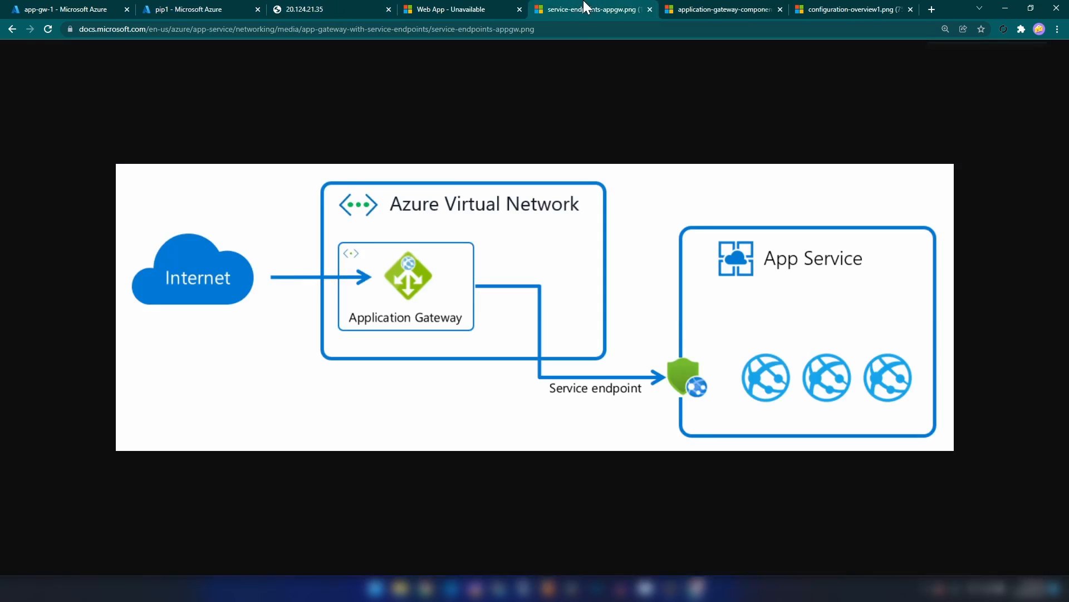
click(341, 8)
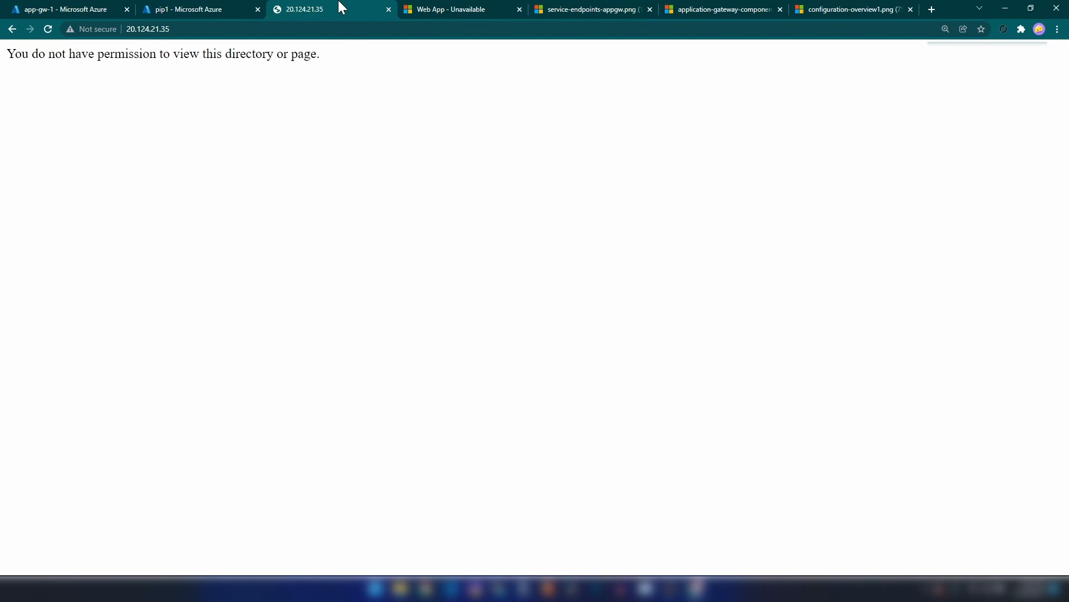
- Test the images route by opening 20.124.21.35/images/index.html
click(349, 28)
click(181, 123)
click(191, 29)
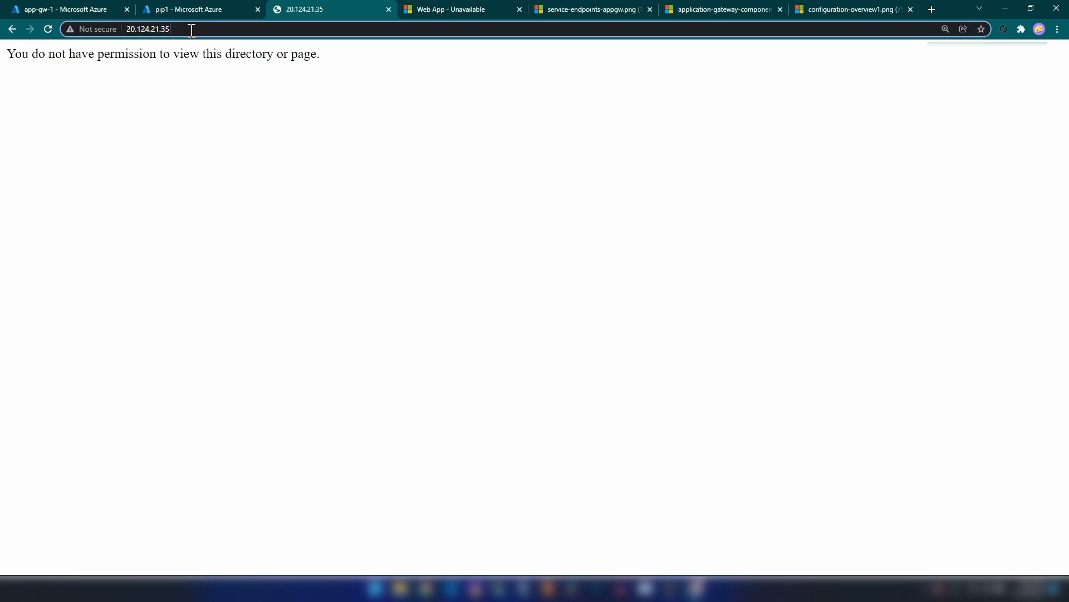
text(/)
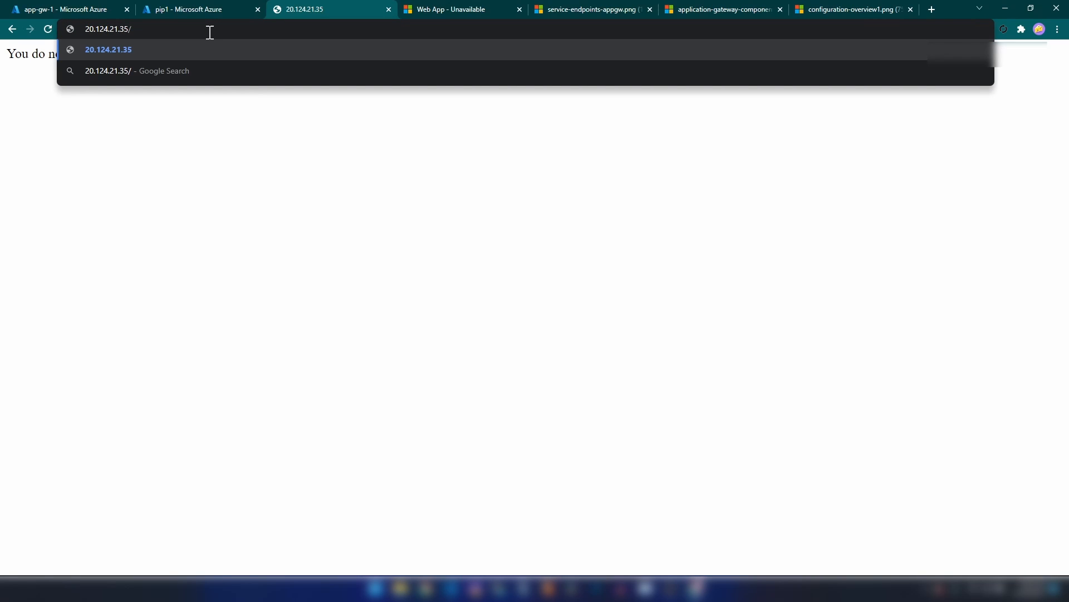
text(images)
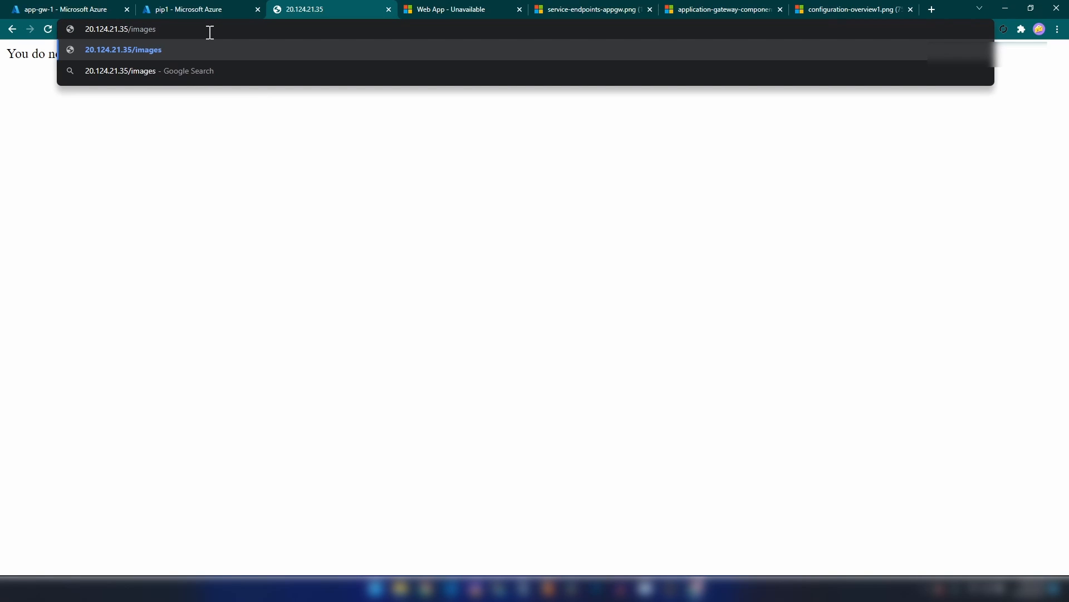
text(/index)
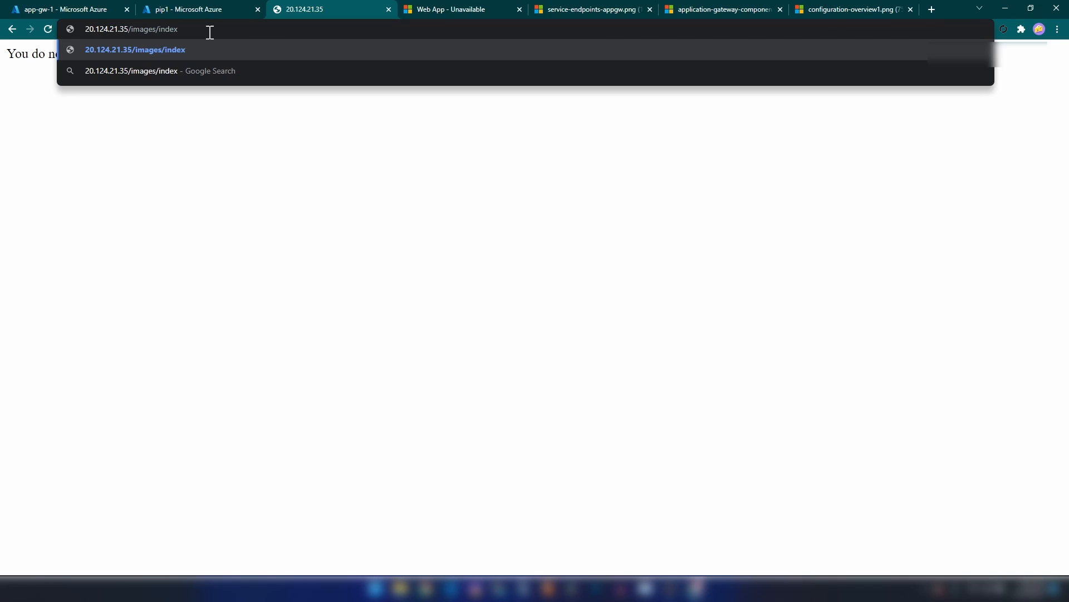
text(.html)
key(Return)
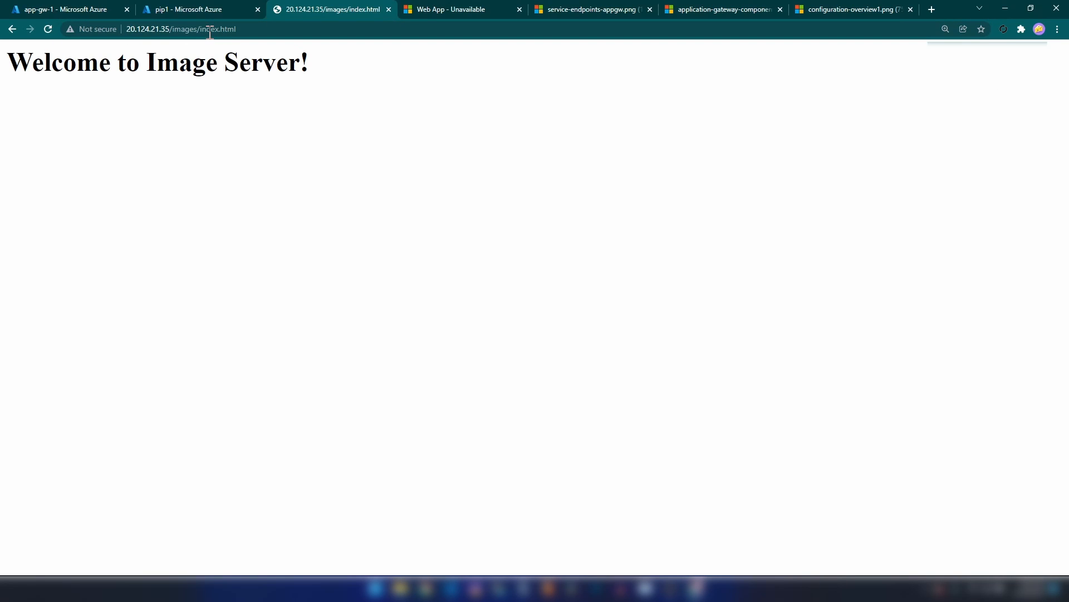
- Enlarge the images page to 250% and read its heading
key(ctrl+plus)
key(ctrl+plus)
key(ctrl+plus)
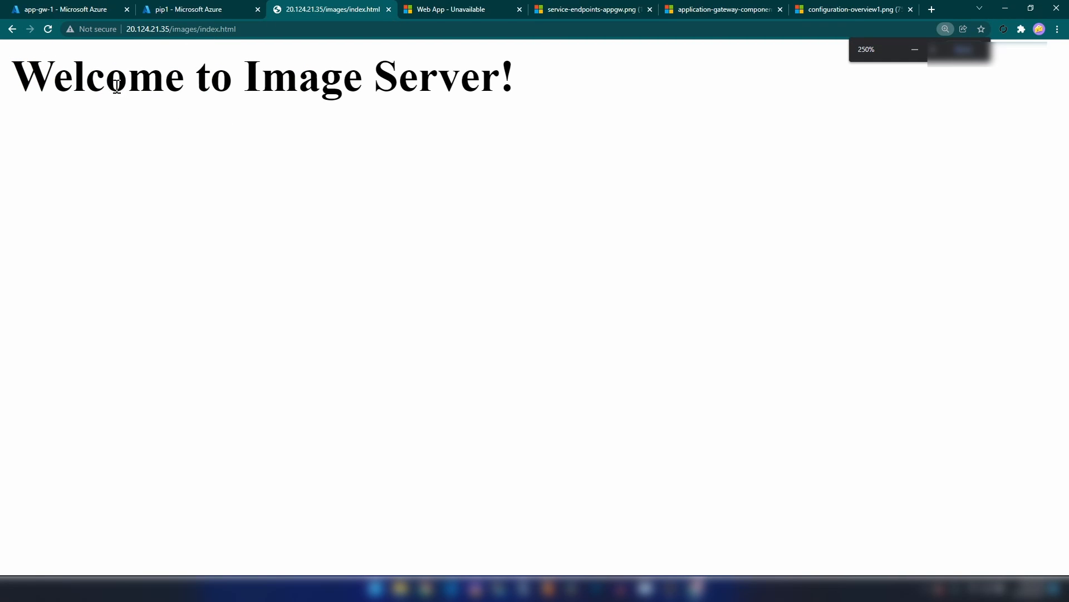
drag(117, 85, 554, 126)
click(525, 124)
- Test the videos route by opening 20.124.21.35/videos/index.html and read the page's heading
double_click(186, 29)
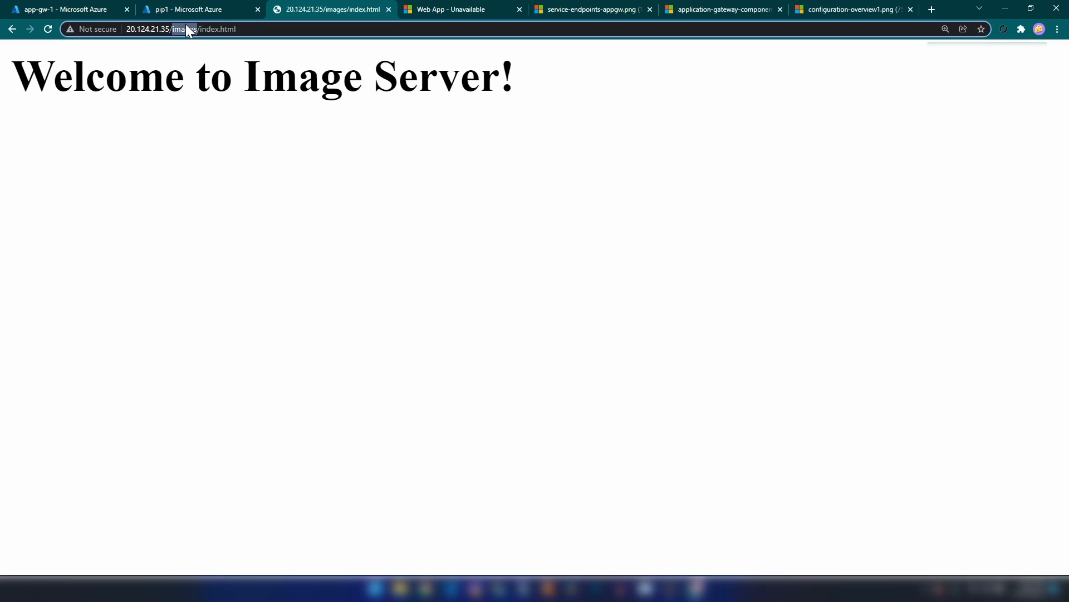
text(videos)
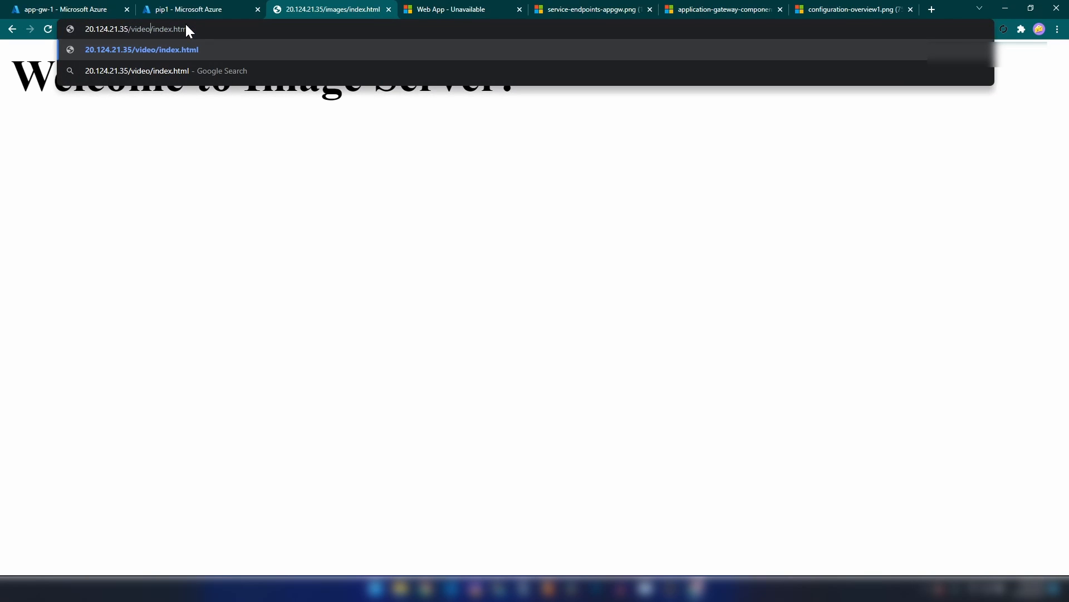
key(Return)
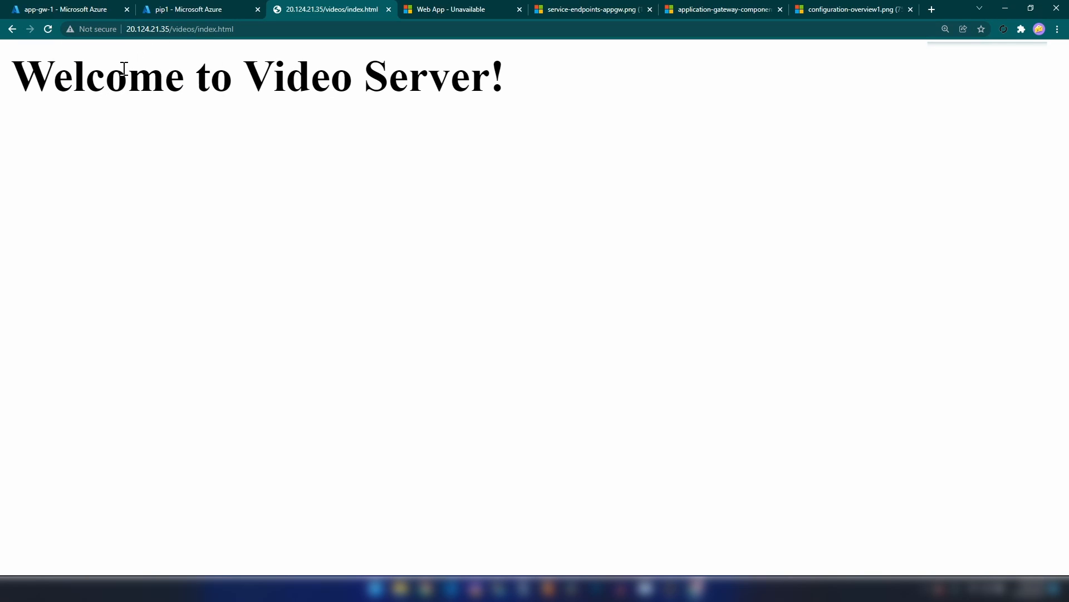
drag(128, 73, 453, 73)
click(453, 72)
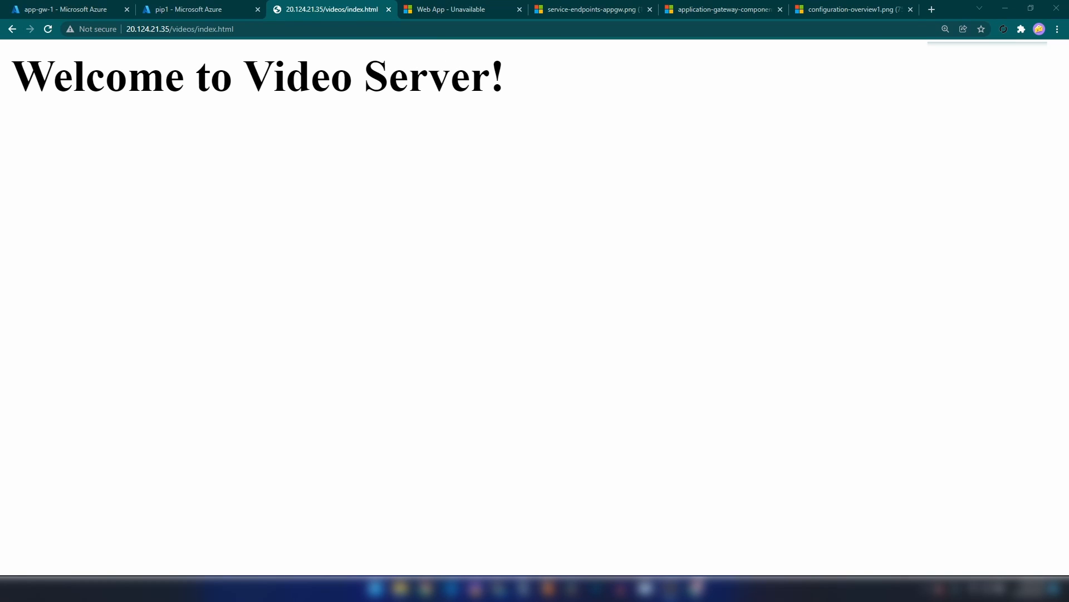
- Review the application gateway components diagram and pip1's overview, and return to the videos page
click(733, 9)
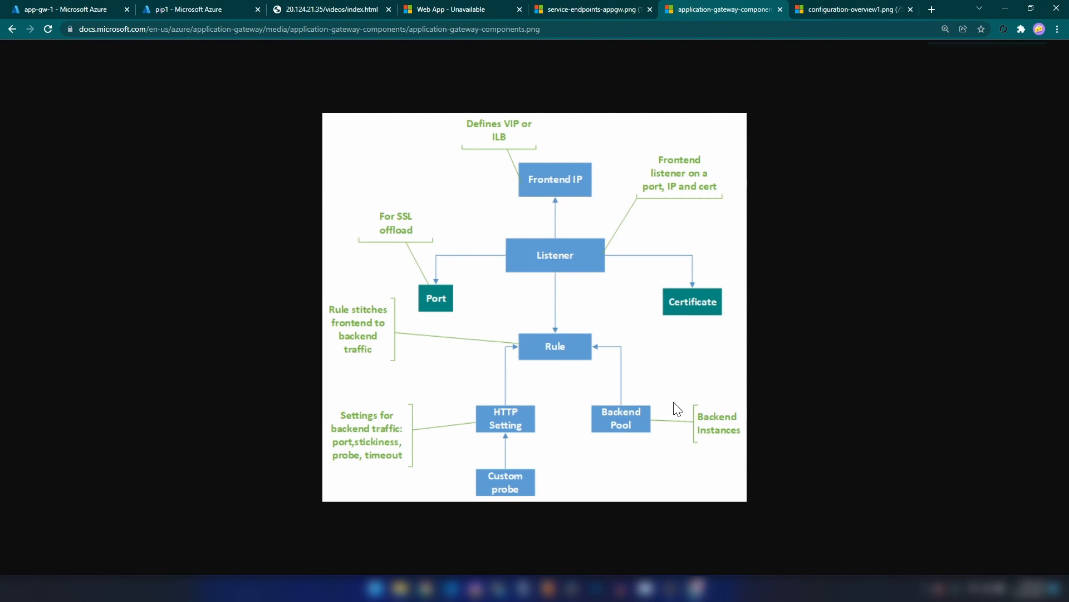
click(227, 7)
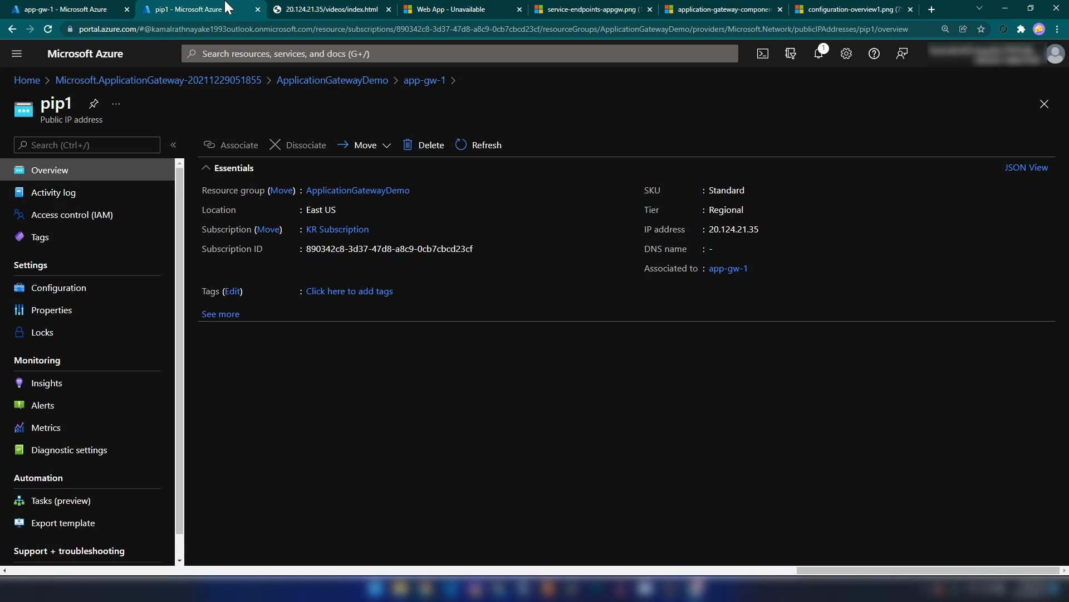
click(295, 7)
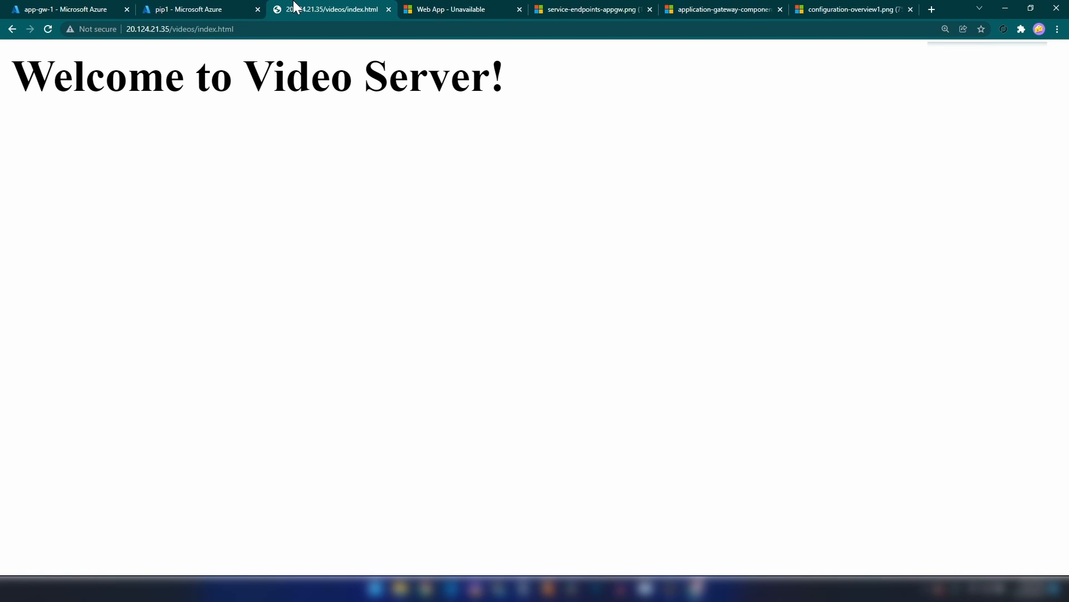